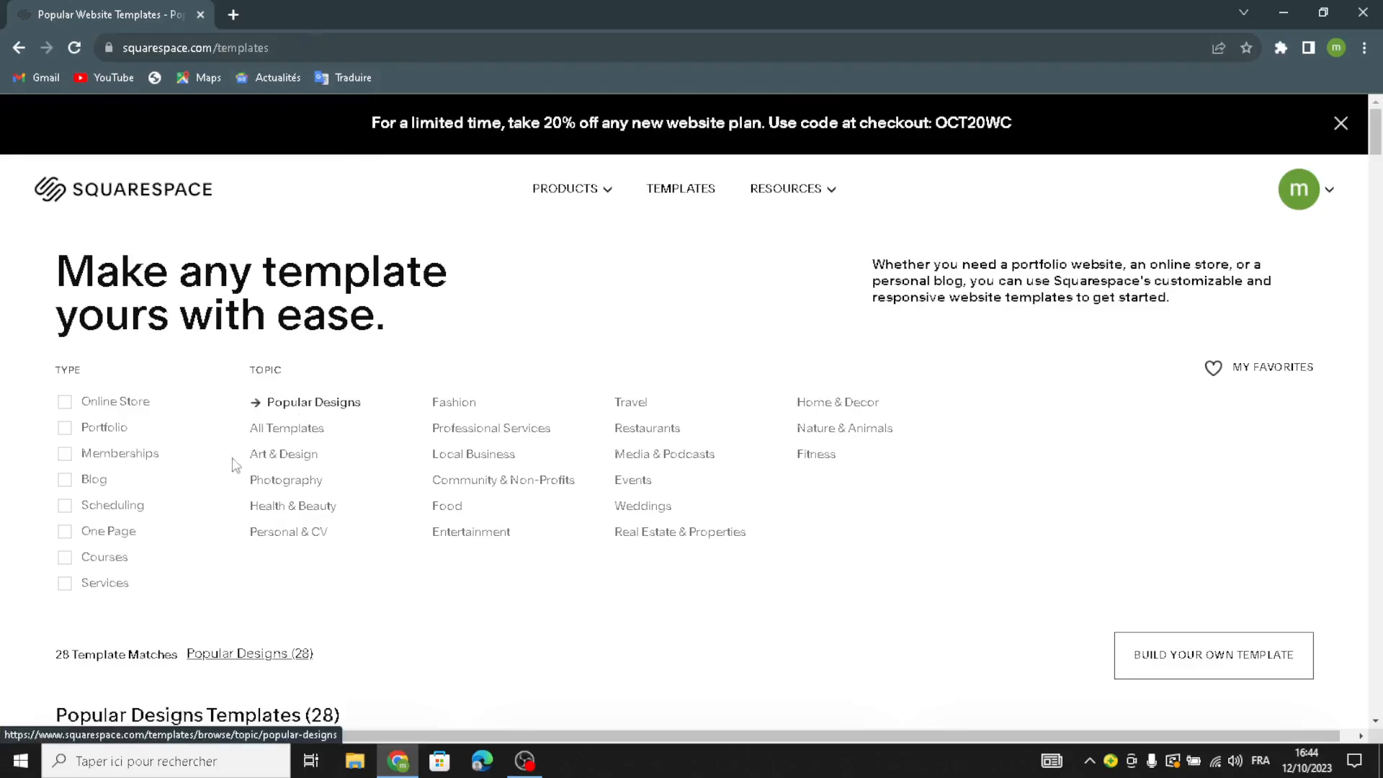
Step: Show all templates and filter them by the Online Store and Services types
click(303, 437)
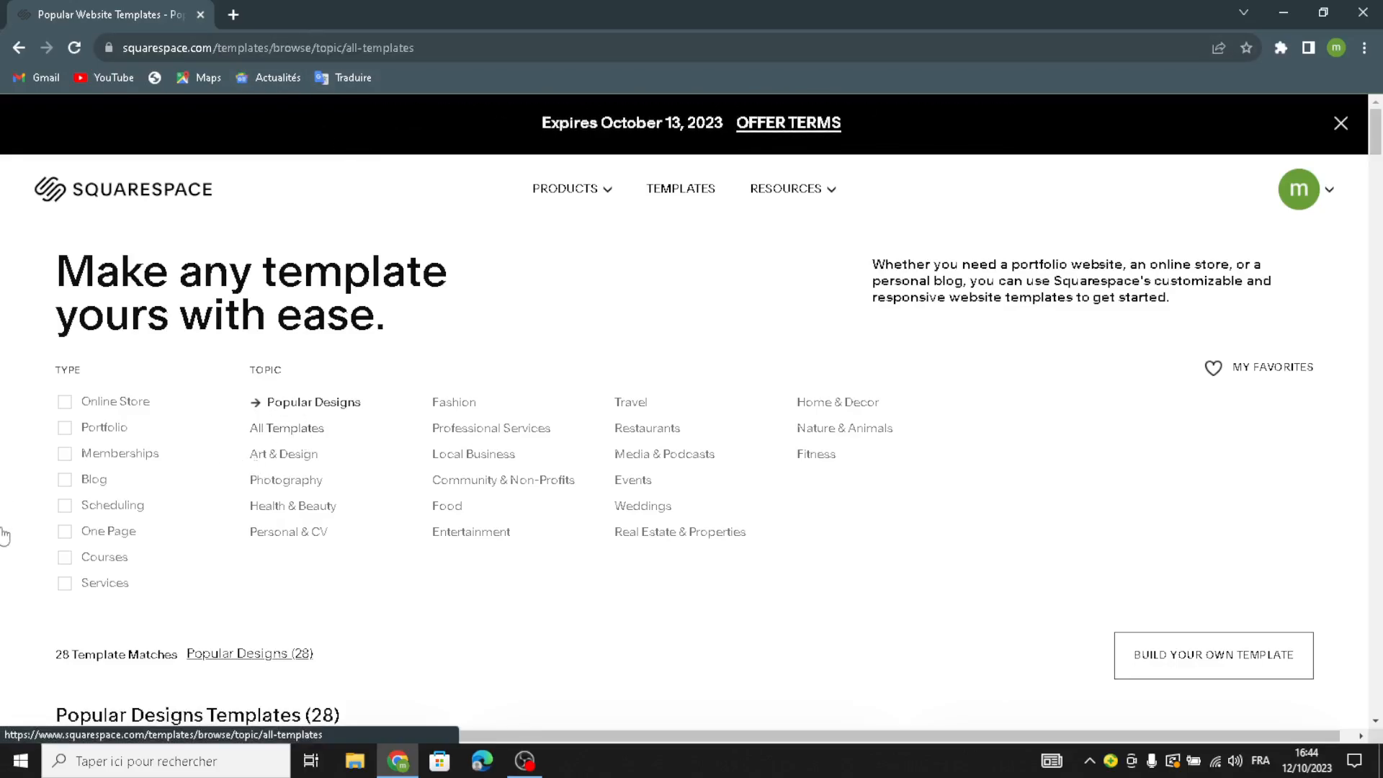
click(66, 408)
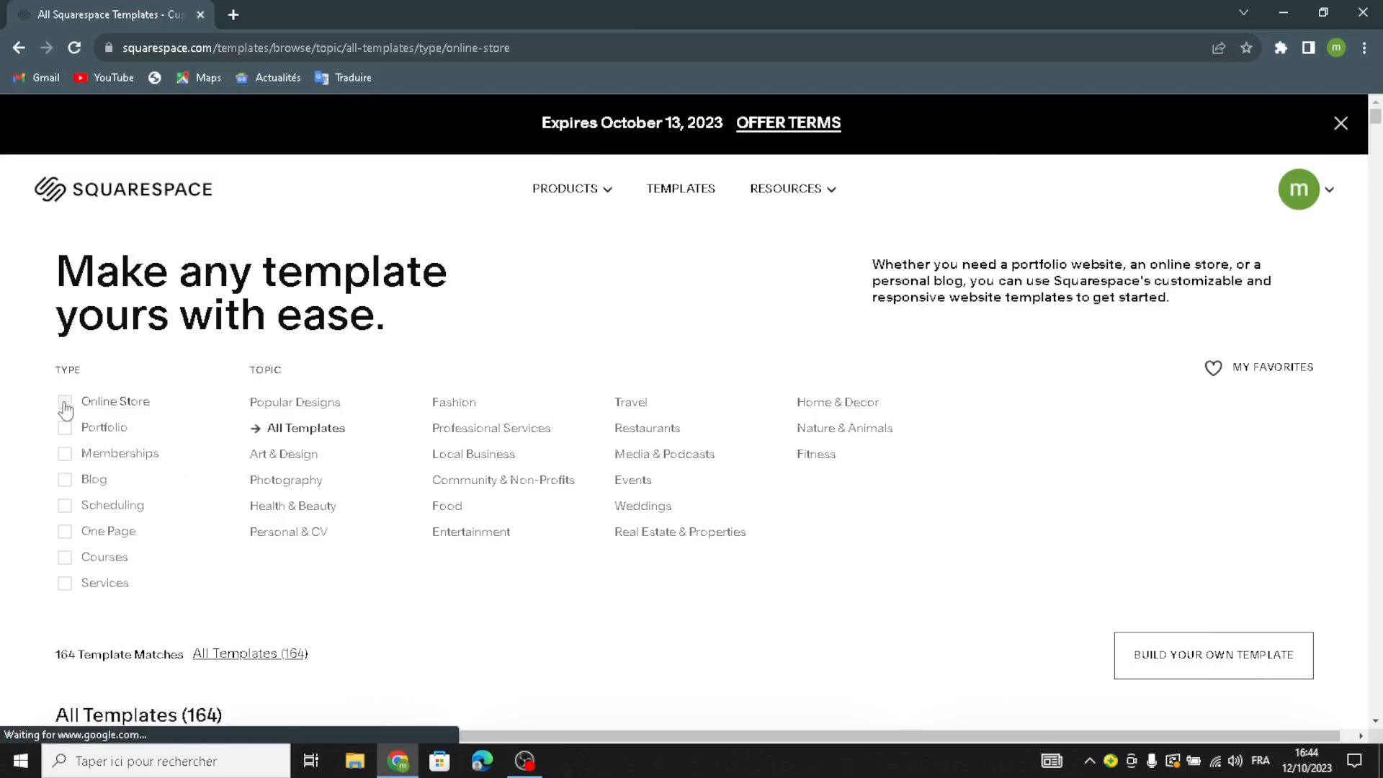
click(66, 584)
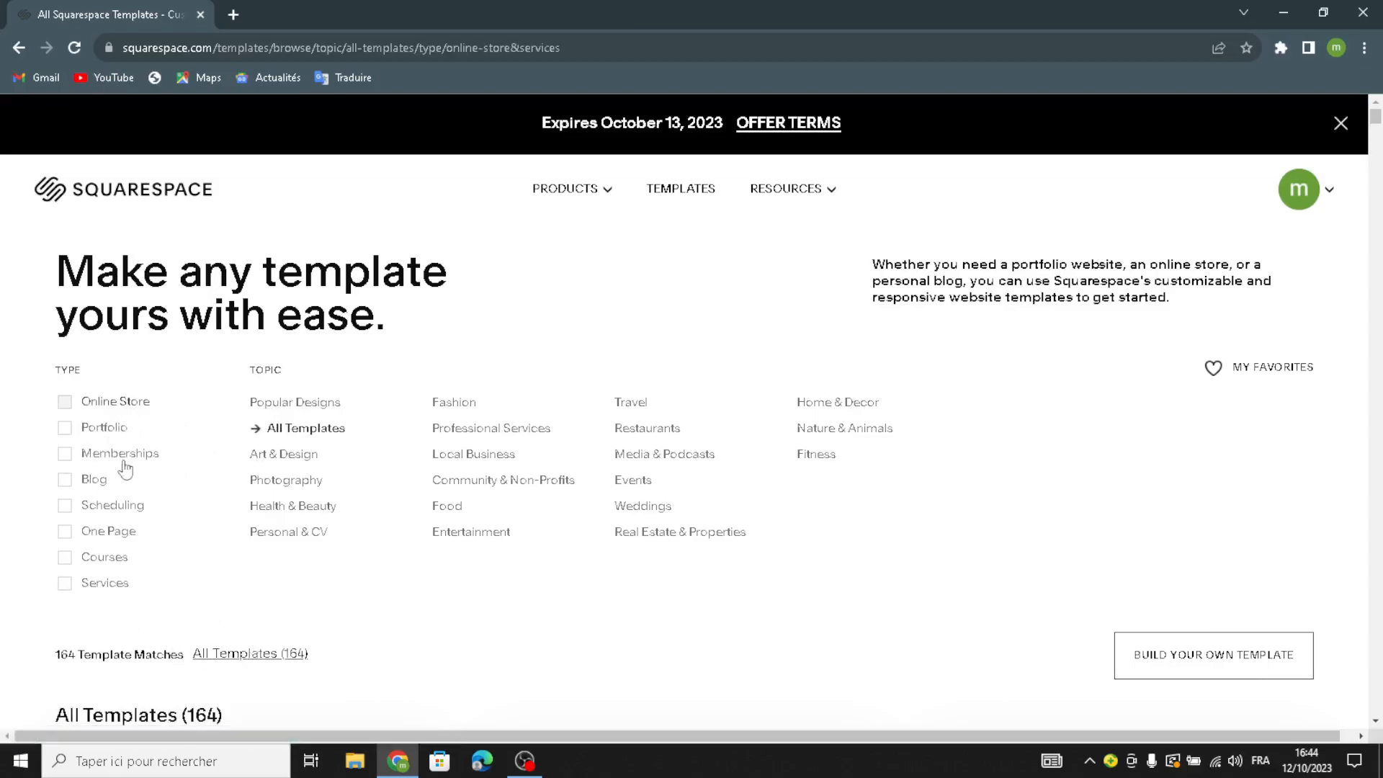
Step: Browse the filtered templates down to the offer to build a custom template and start the guided builder
scroll(528, 364, down, 6)
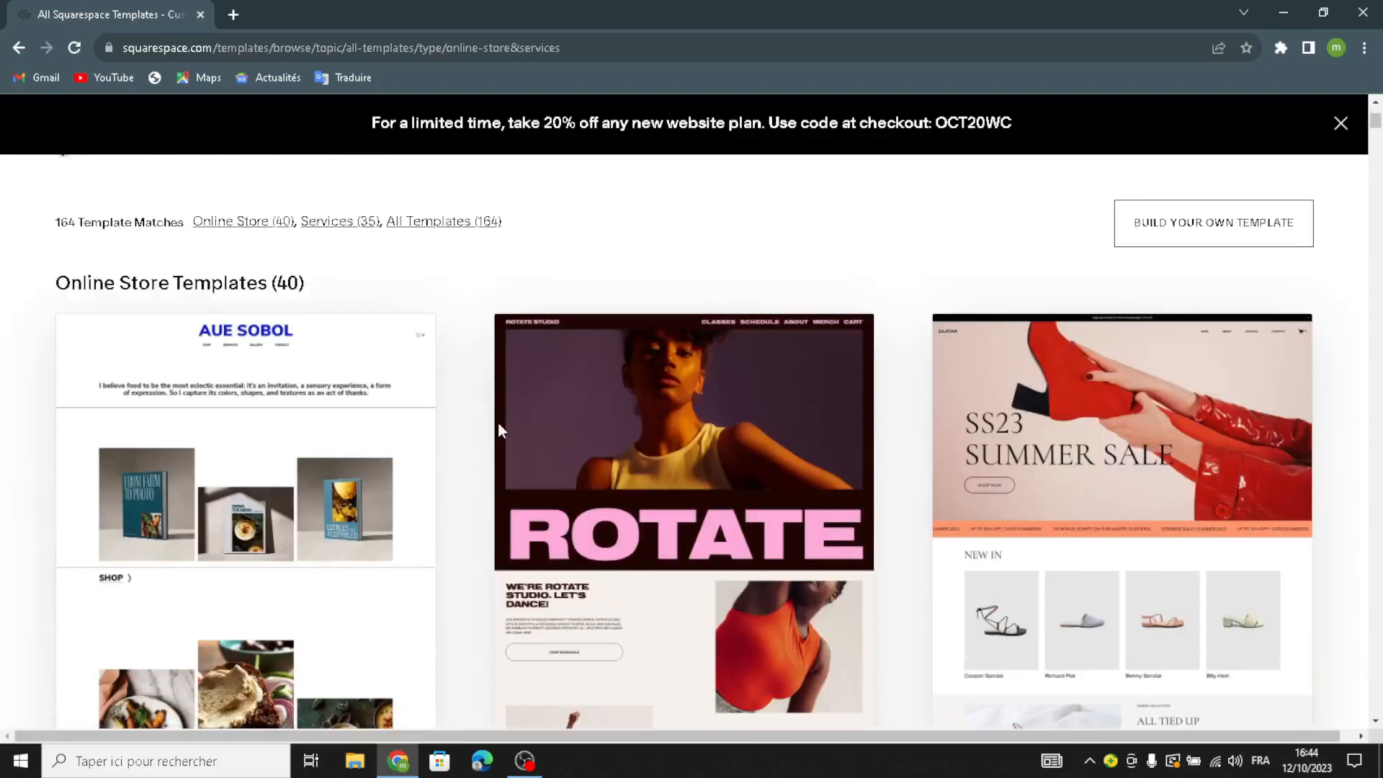
scroll(574, 454, down, 2)
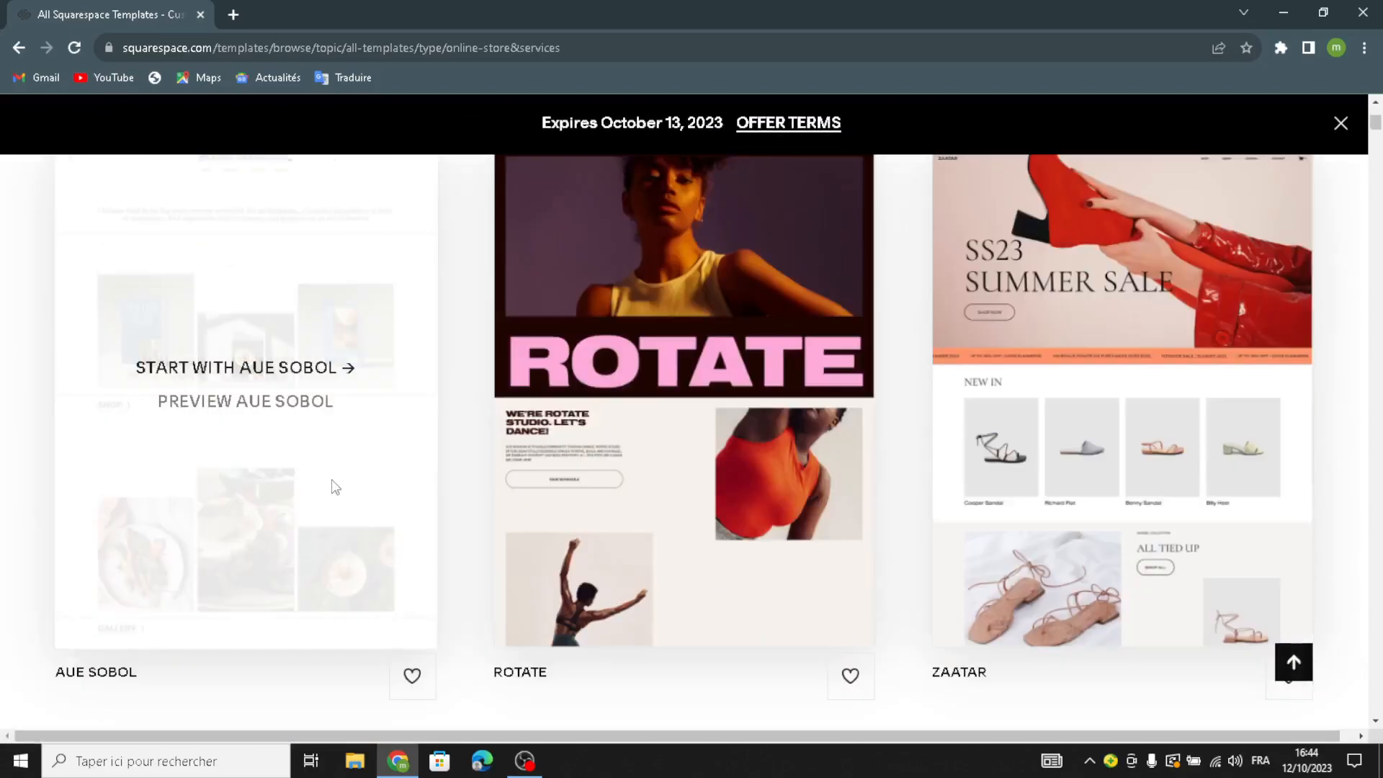
scroll(658, 490, down, 4)
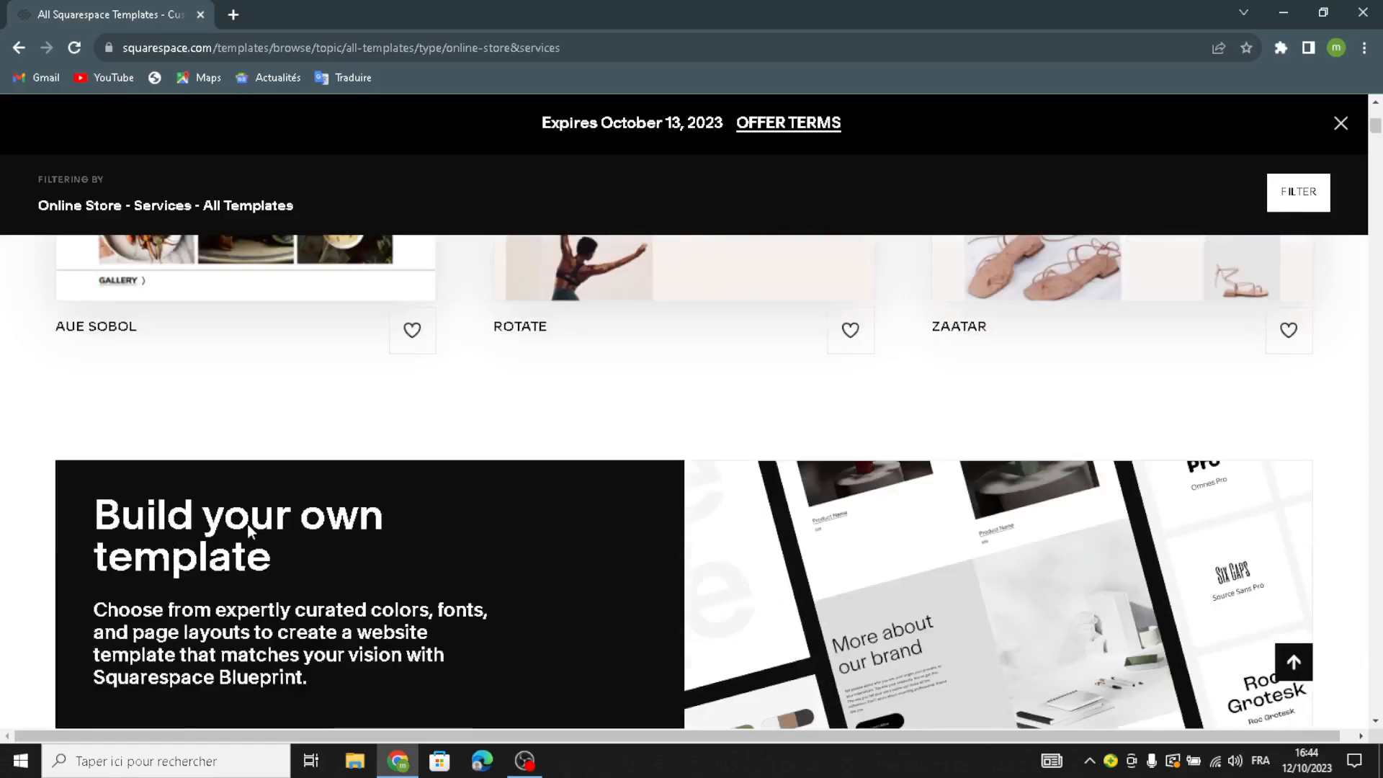
scroll(97, 497, down, 2)
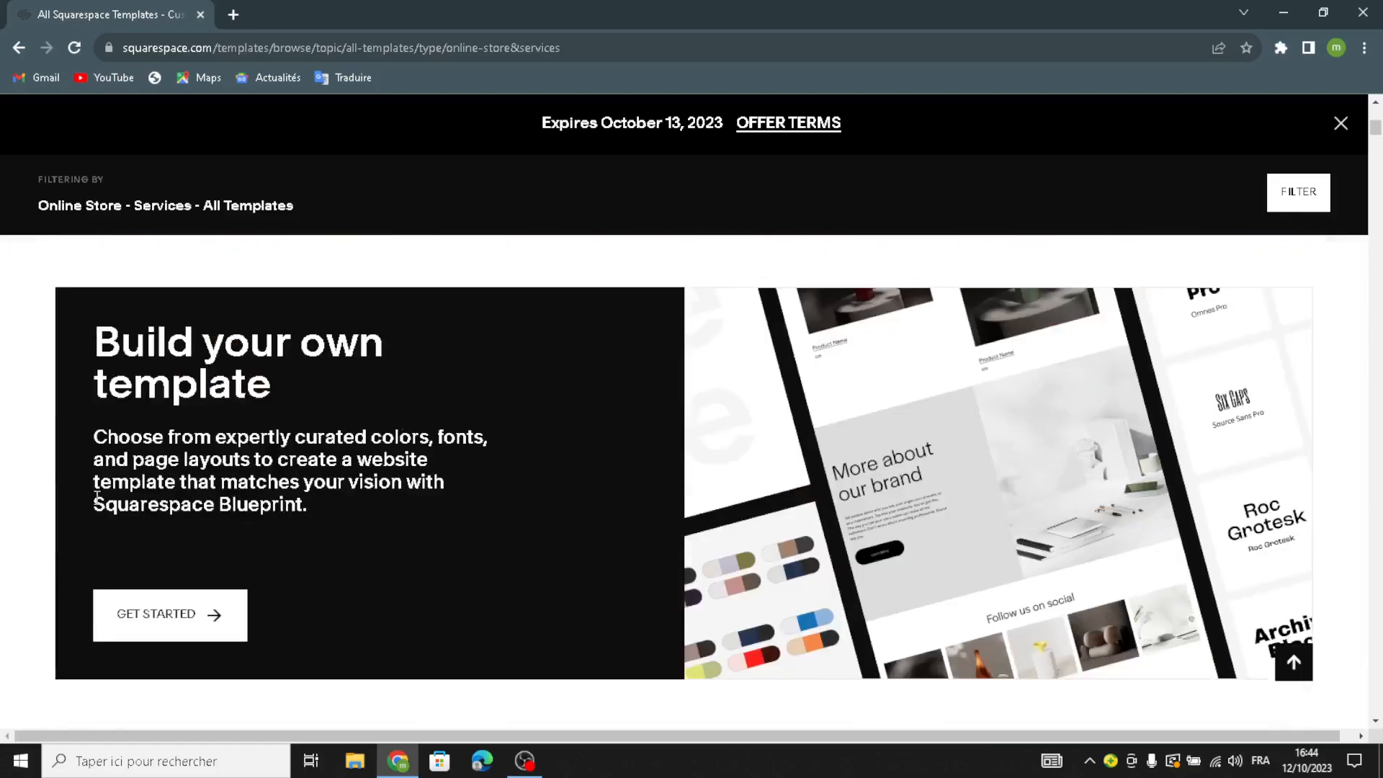
click(177, 614)
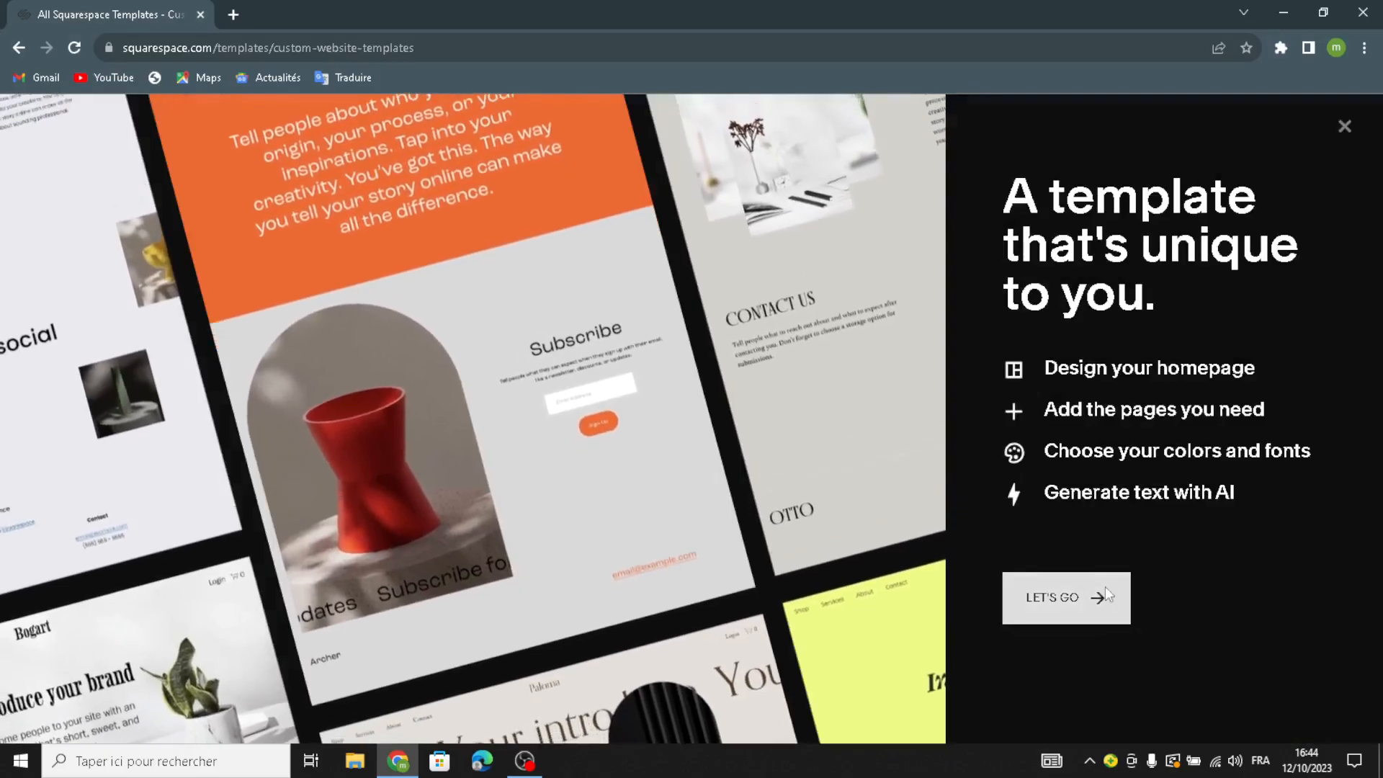
click(1103, 595)
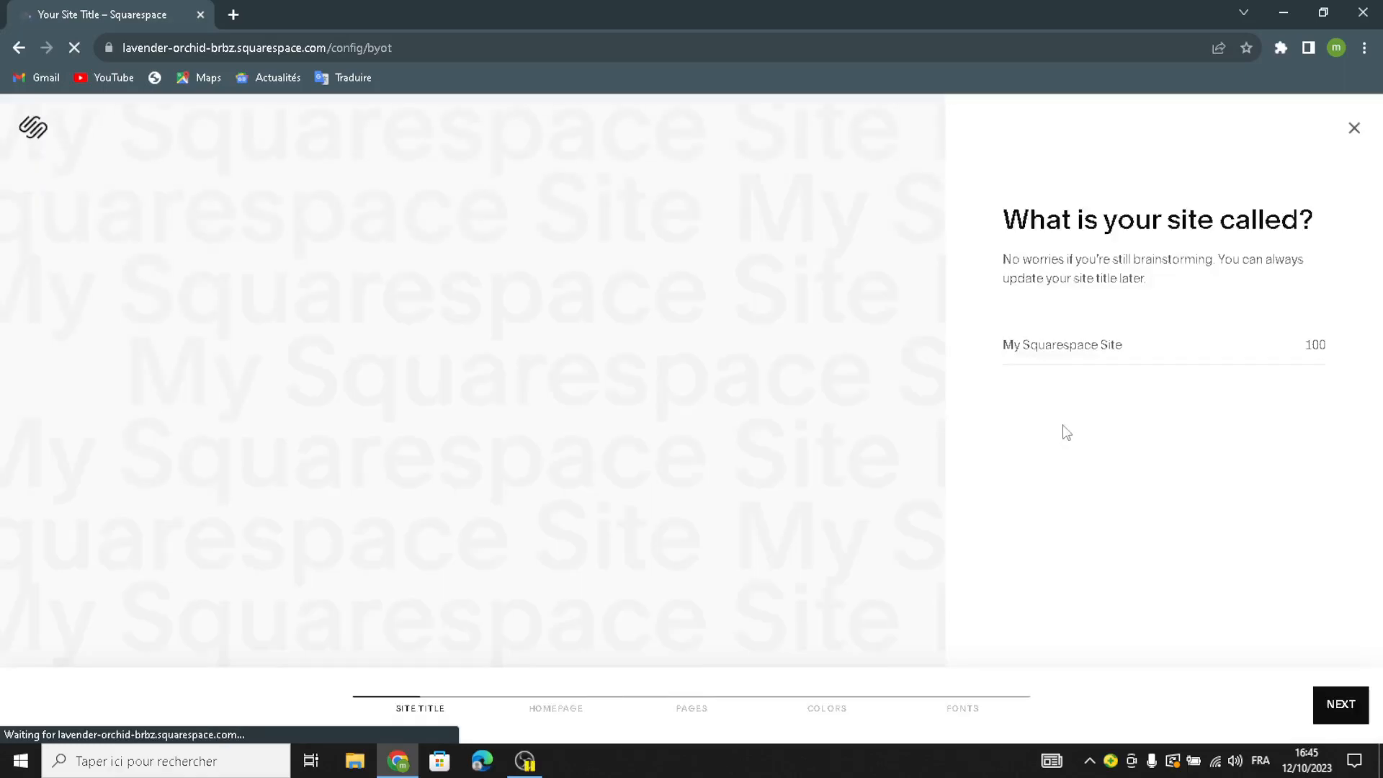
Step: Name the site ThemeHub and continue to the homepage setup
click(1140, 338)
text(ThemeHub)
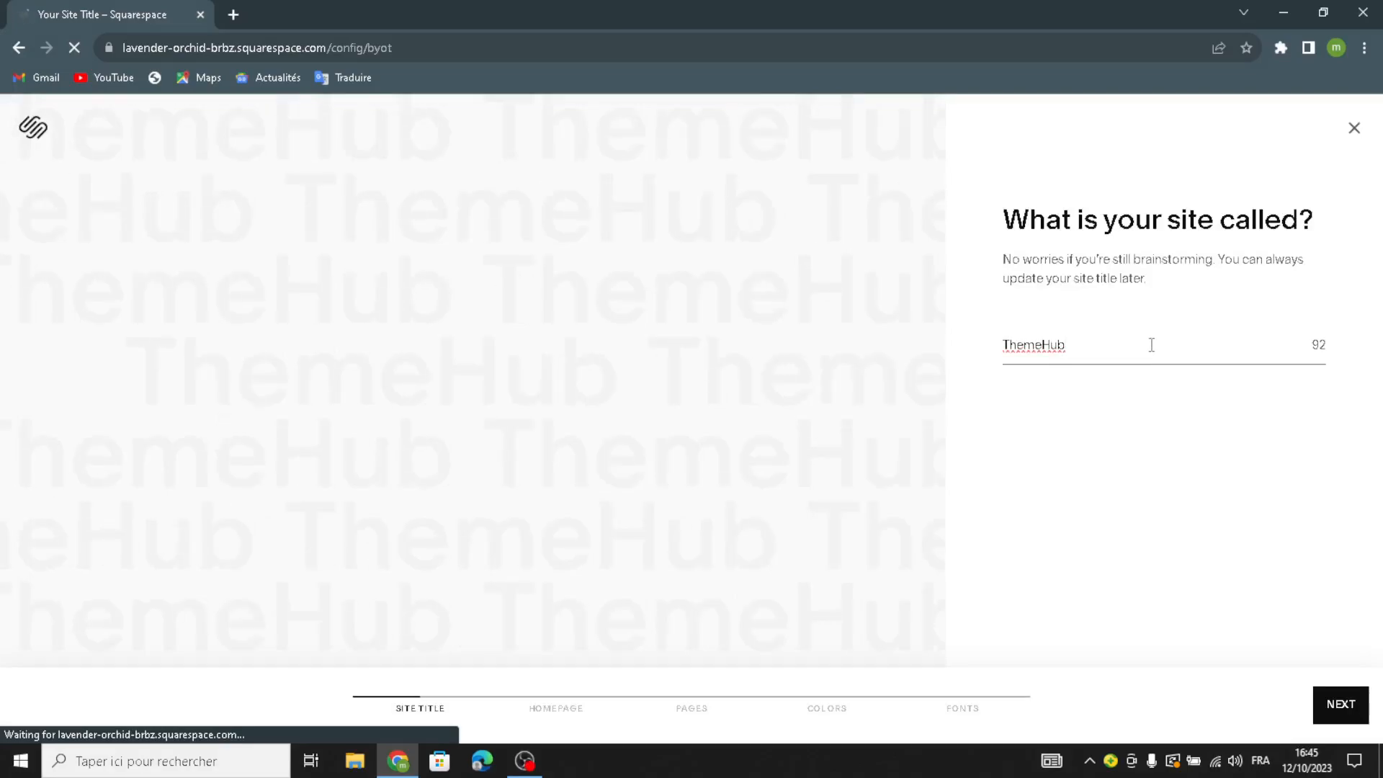
click(1357, 708)
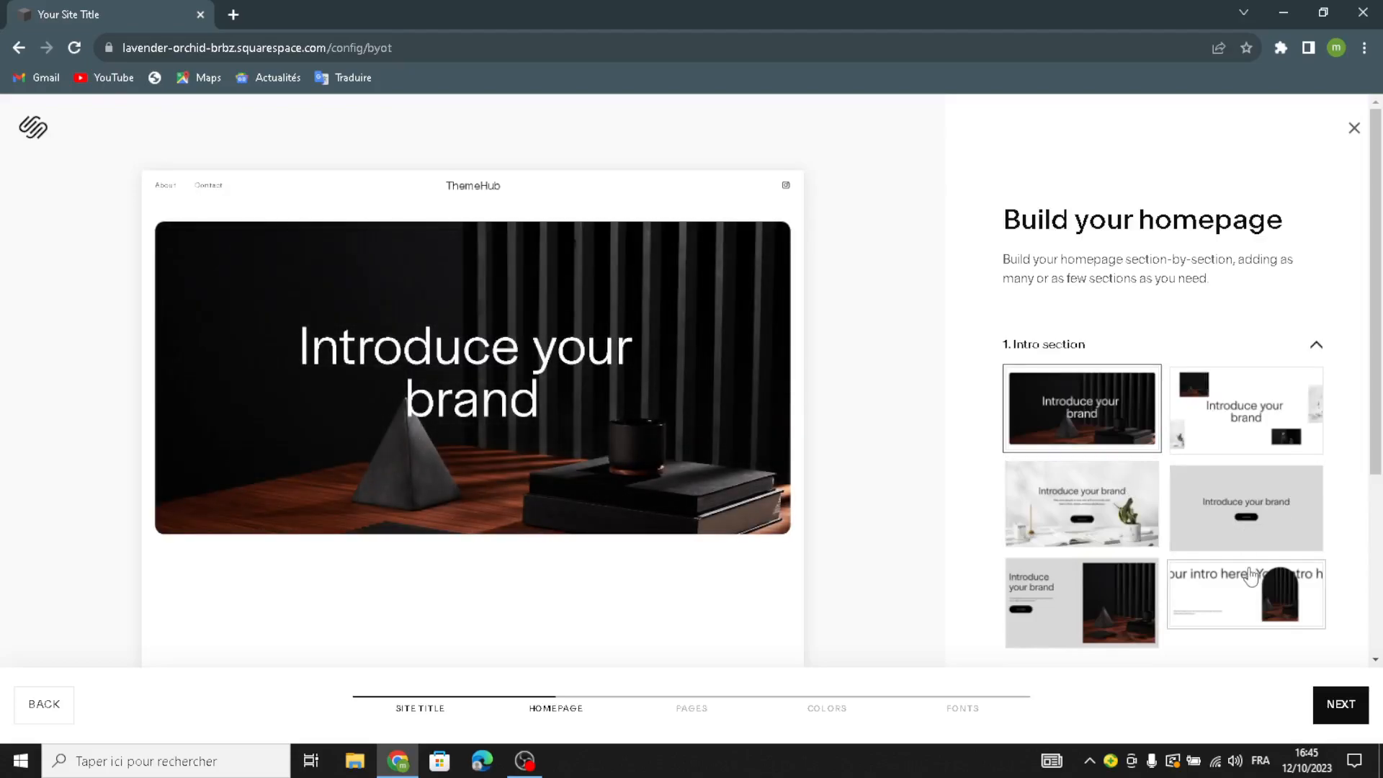
Step: Choose the plain grey intro layout with a centred button and the "Shop our product" products layout with an arched image
click(1224, 519)
scroll(1195, 490, down, 1)
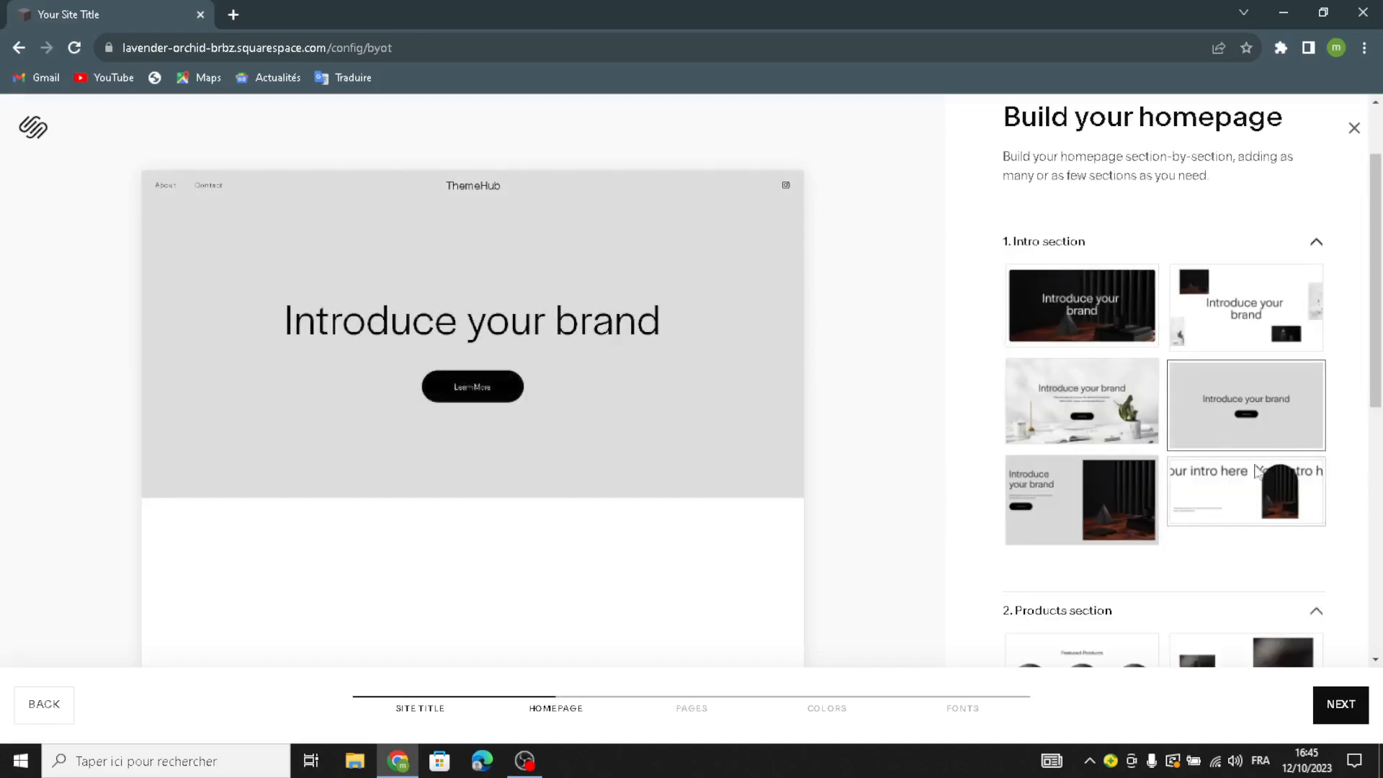
scroll(1153, 469, down, 4)
click(1142, 425)
Step: Add the Services layout with an expandable service list and the About layout with a centred paragraph on plain grey
scroll(1124, 432, down, 5)
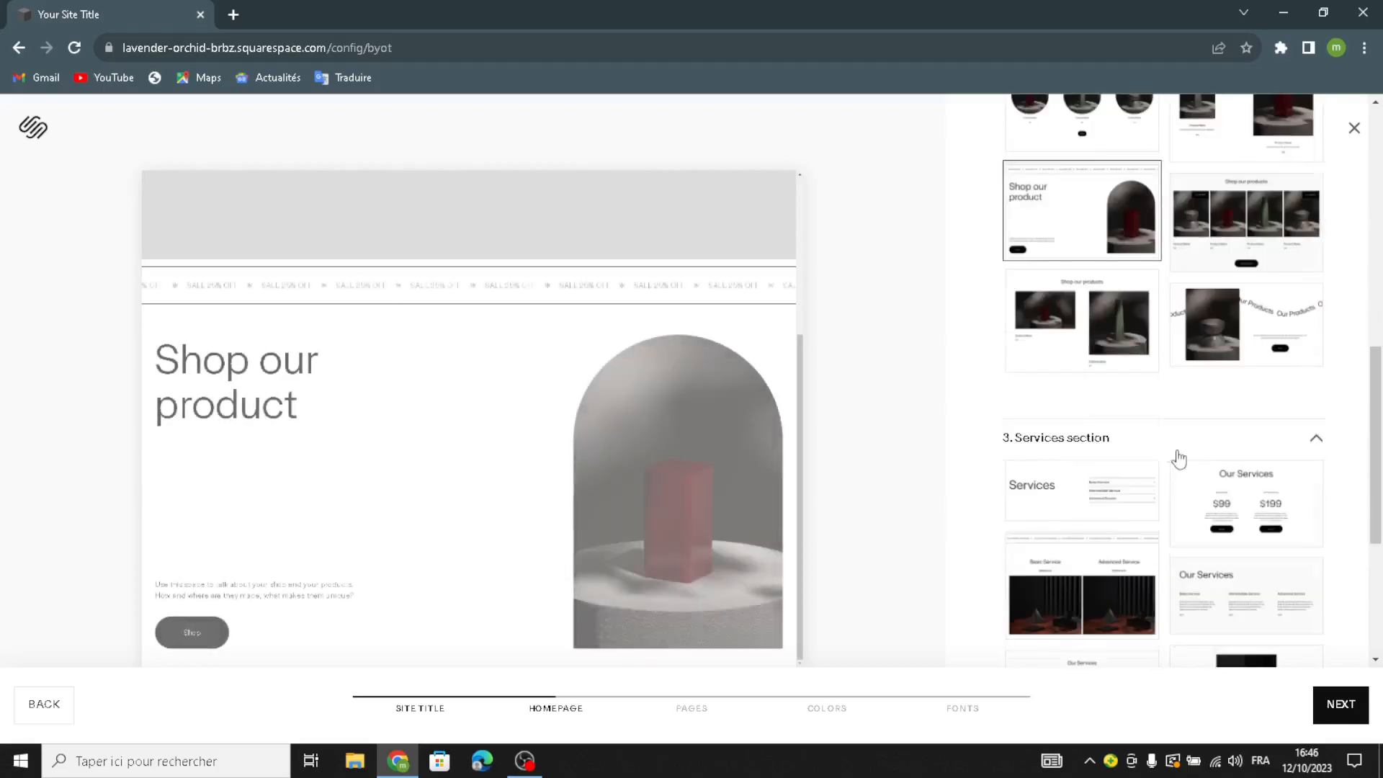
click(1096, 335)
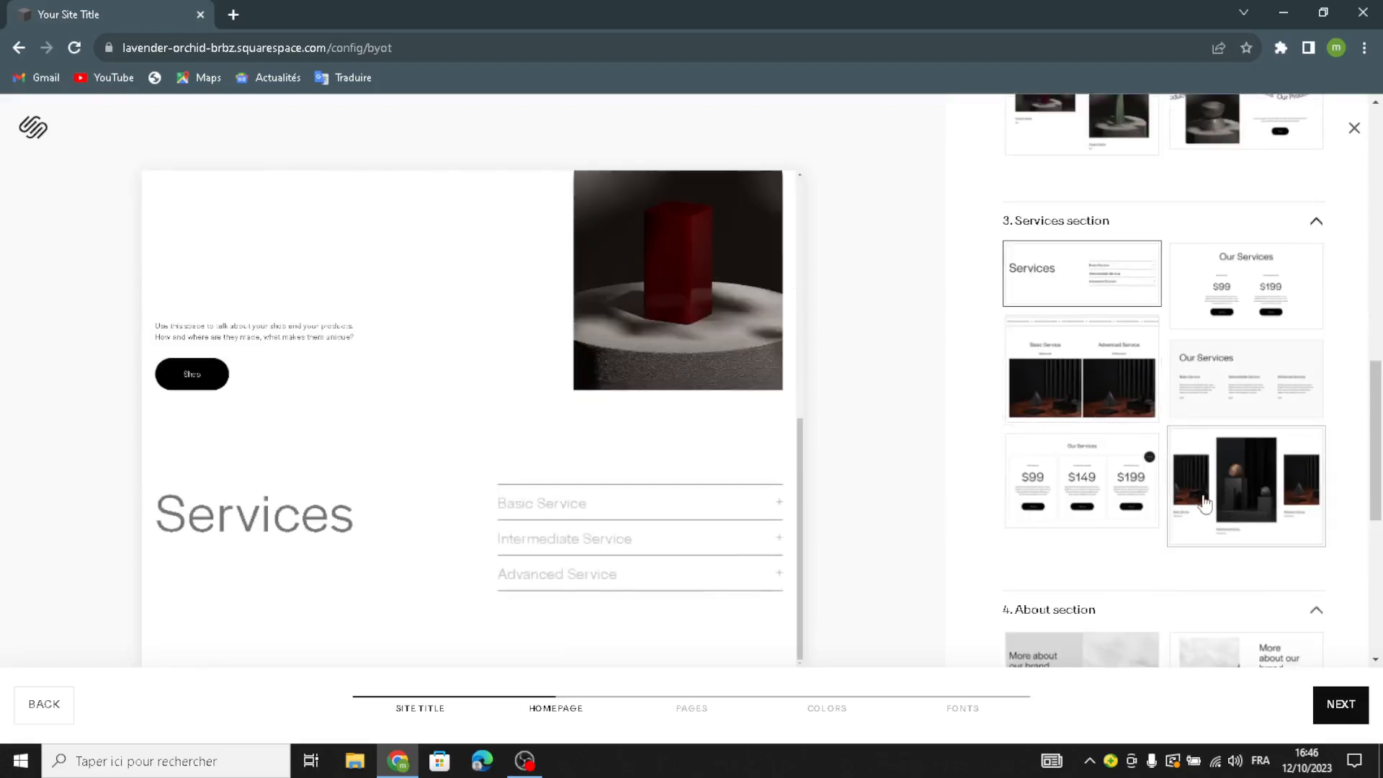
scroll(1120, 461, down, 5)
click(1094, 528)
Step: Add the simple centred "Follow us on social" layout, pick a forms layout, and continue to the page selection
scroll(1089, 504, down, 5)
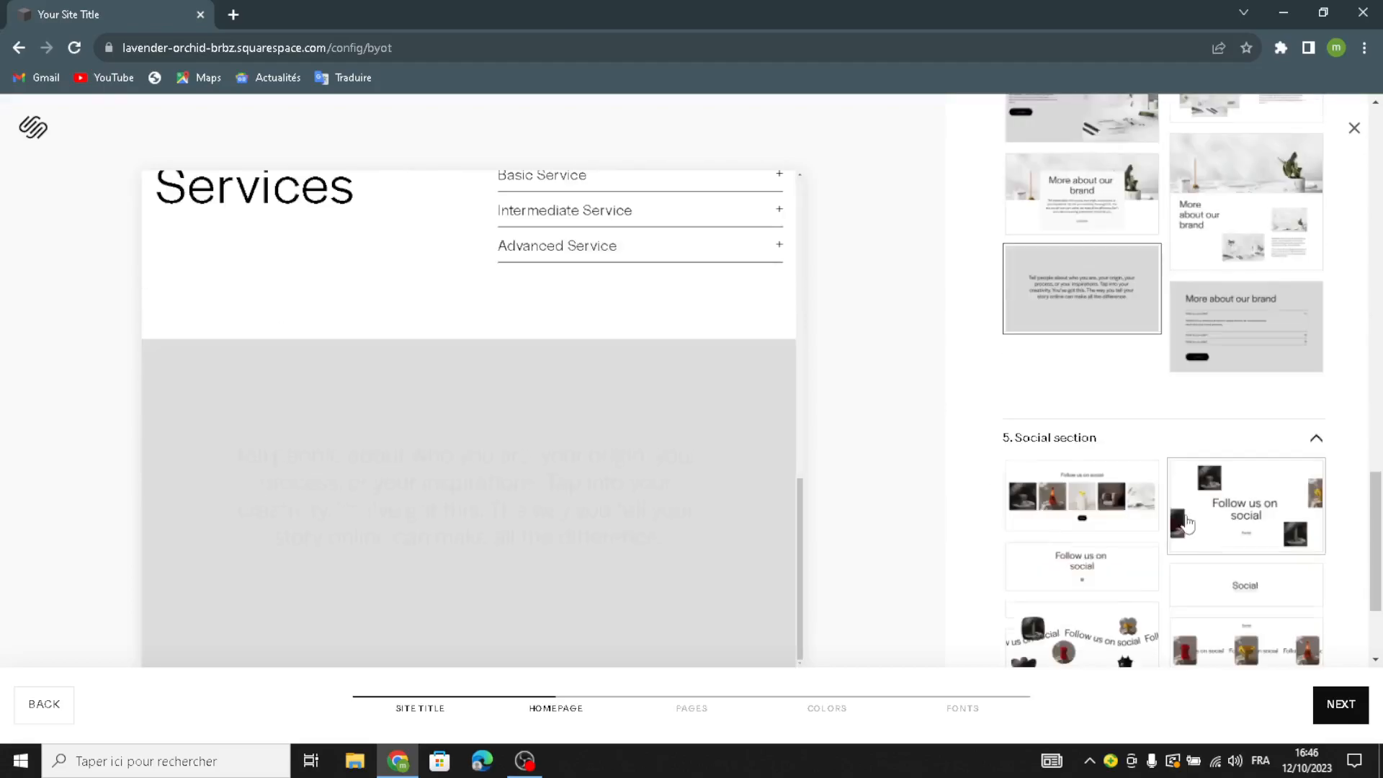
click(1086, 475)
scroll(1087, 482, down, 5)
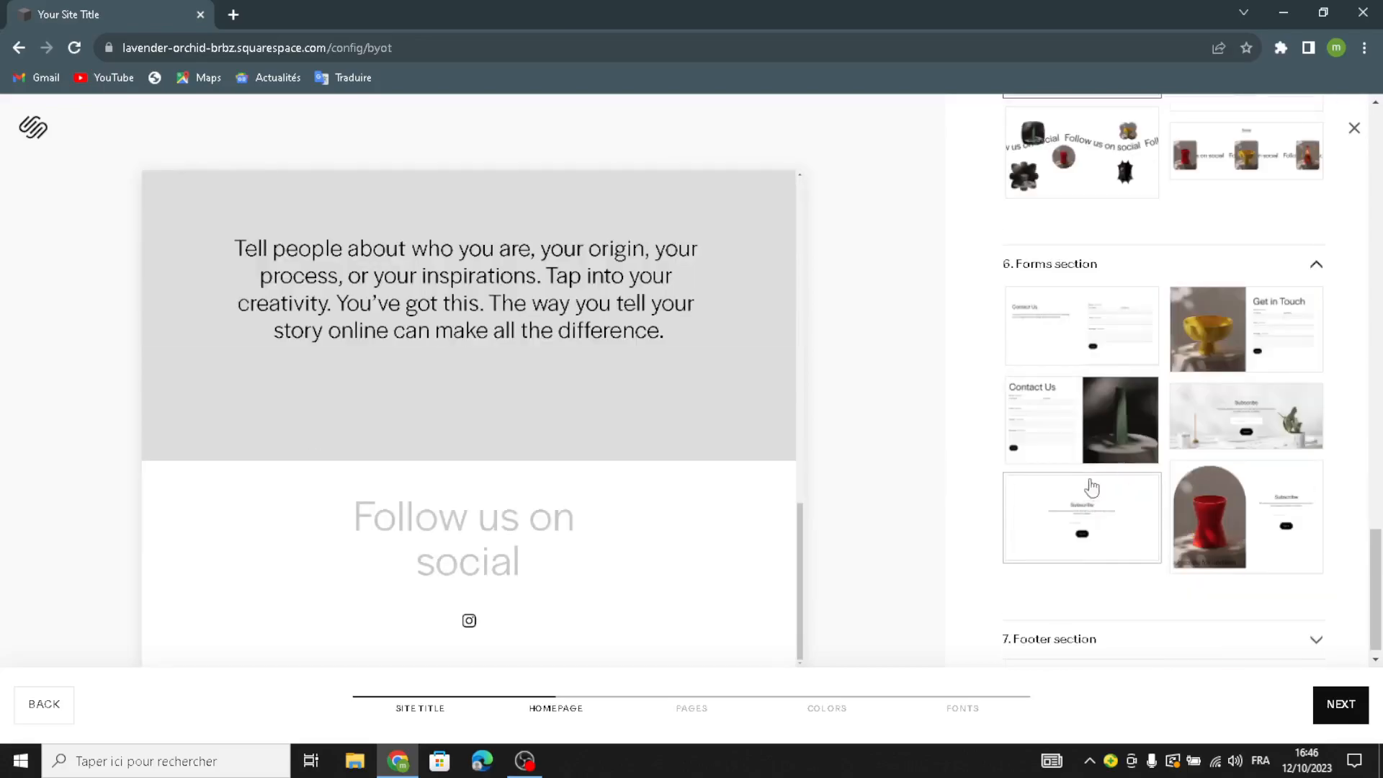
click(1121, 448)
scroll(1081, 518, down, 3)
click(1082, 479)
click(1340, 705)
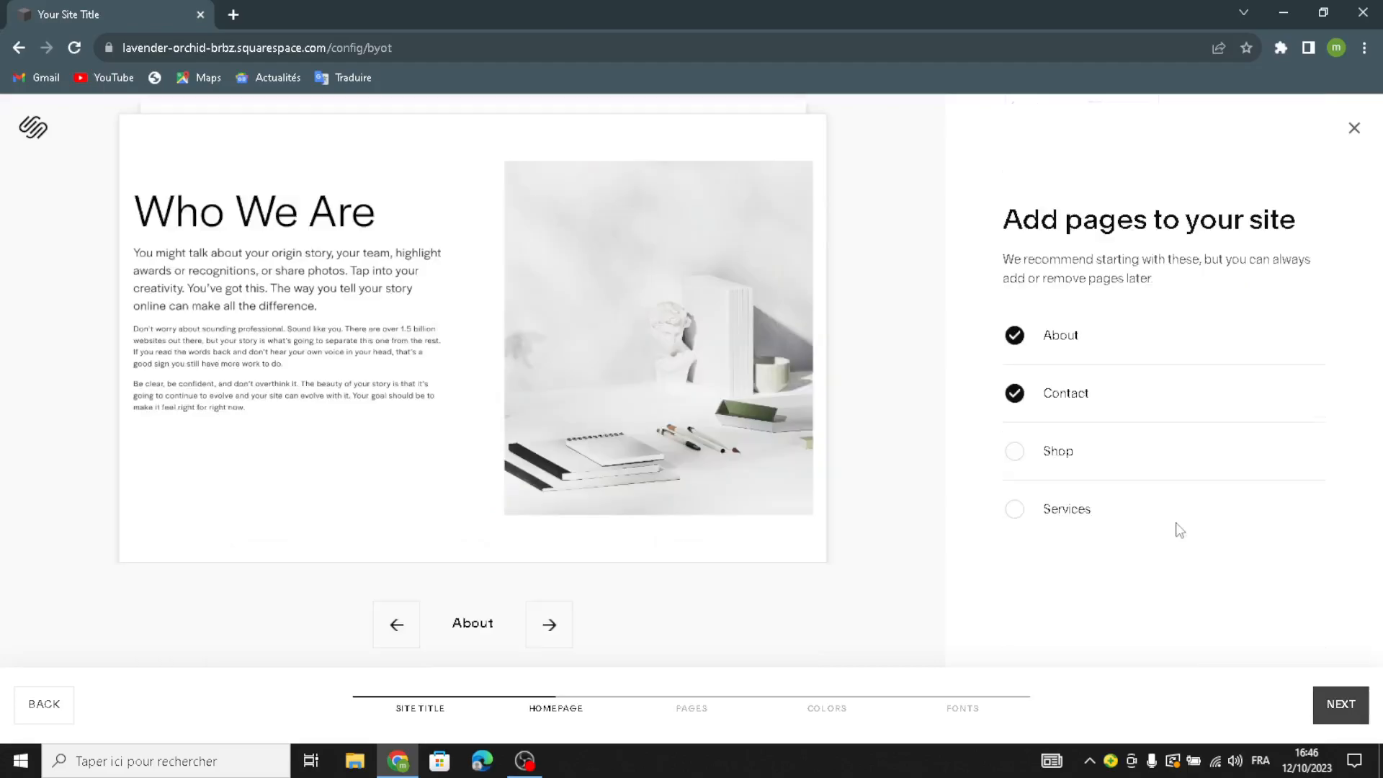
Step: Add the Shop and Services pages to the site and continue to the colours
click(1033, 455)
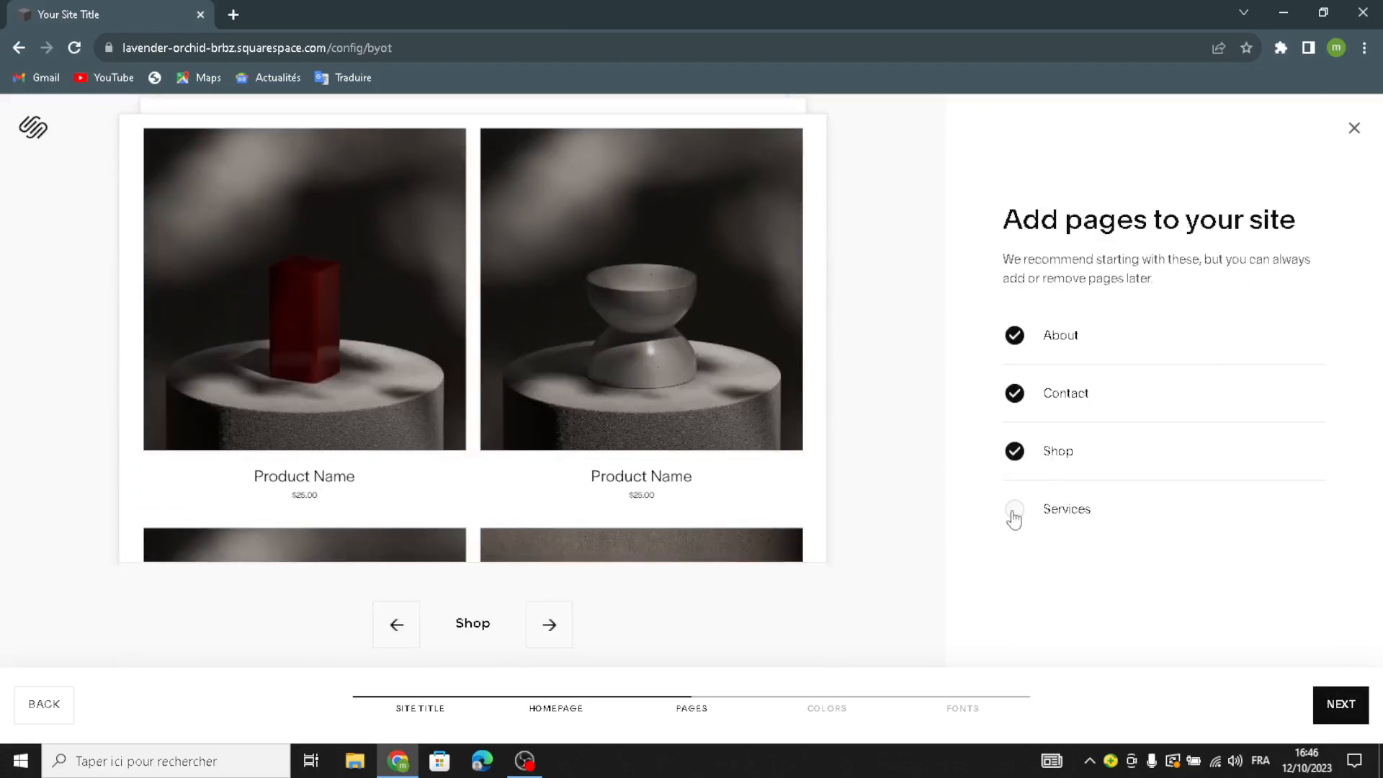
click(1015, 513)
click(1338, 705)
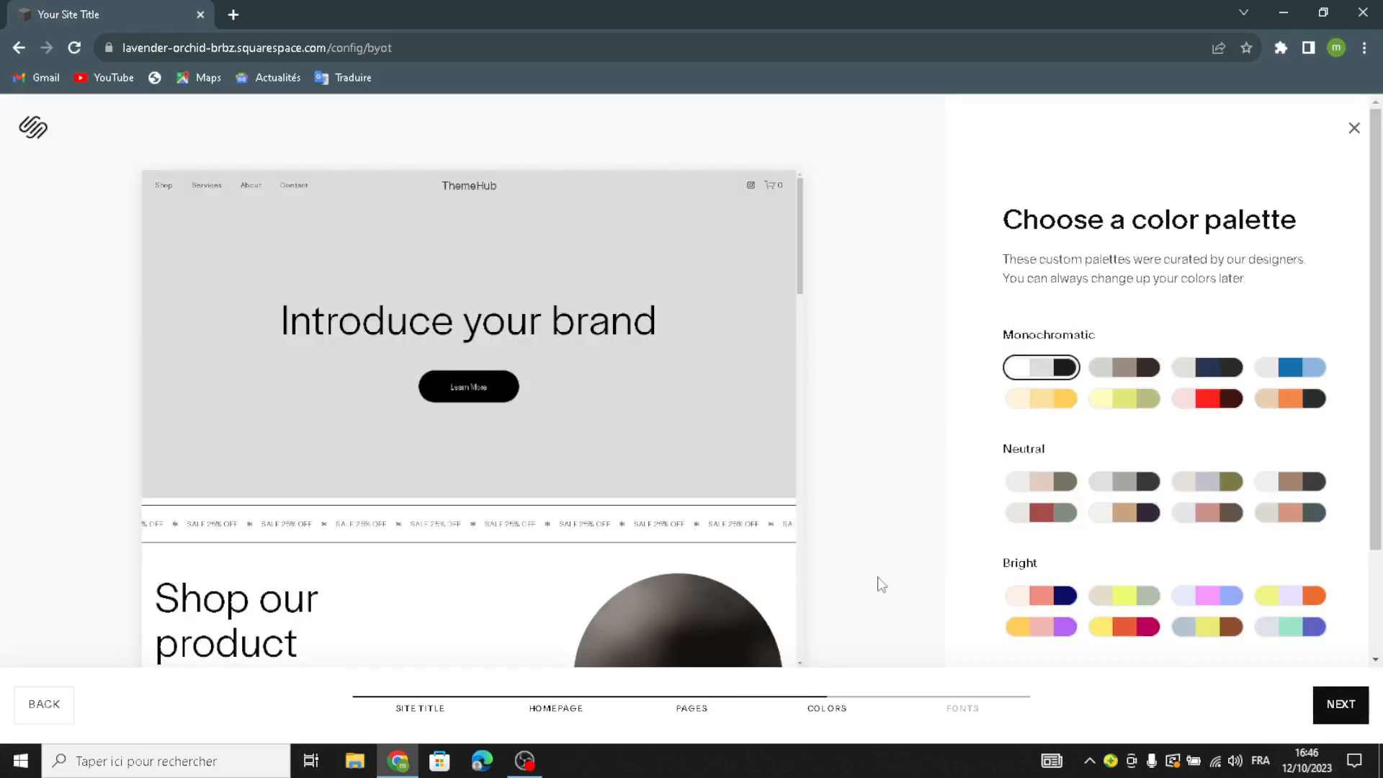
Step: Try the dusty-pink Neutral palette, settle on the Neutral palette of off-white, tan and dark purple, and continue to the fonts
click(1202, 531)
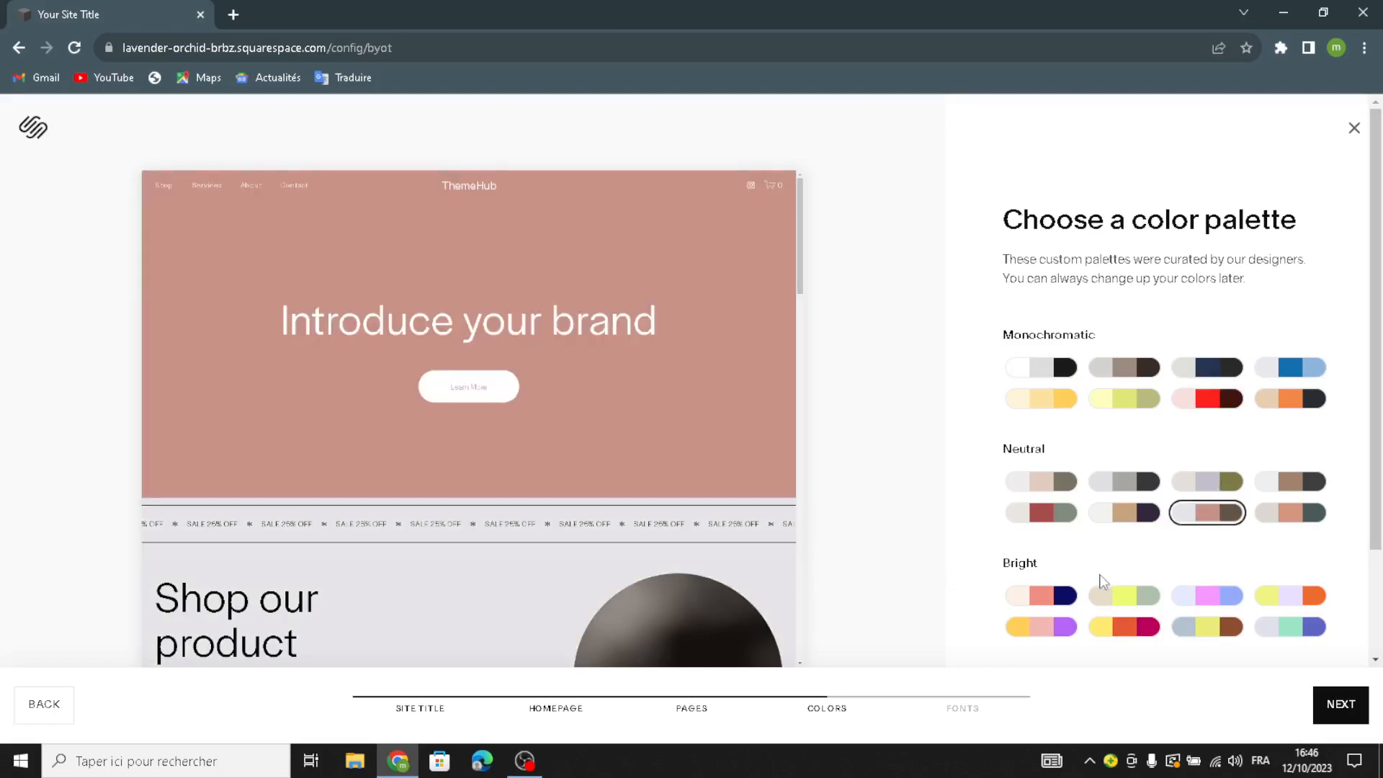
click(1121, 531)
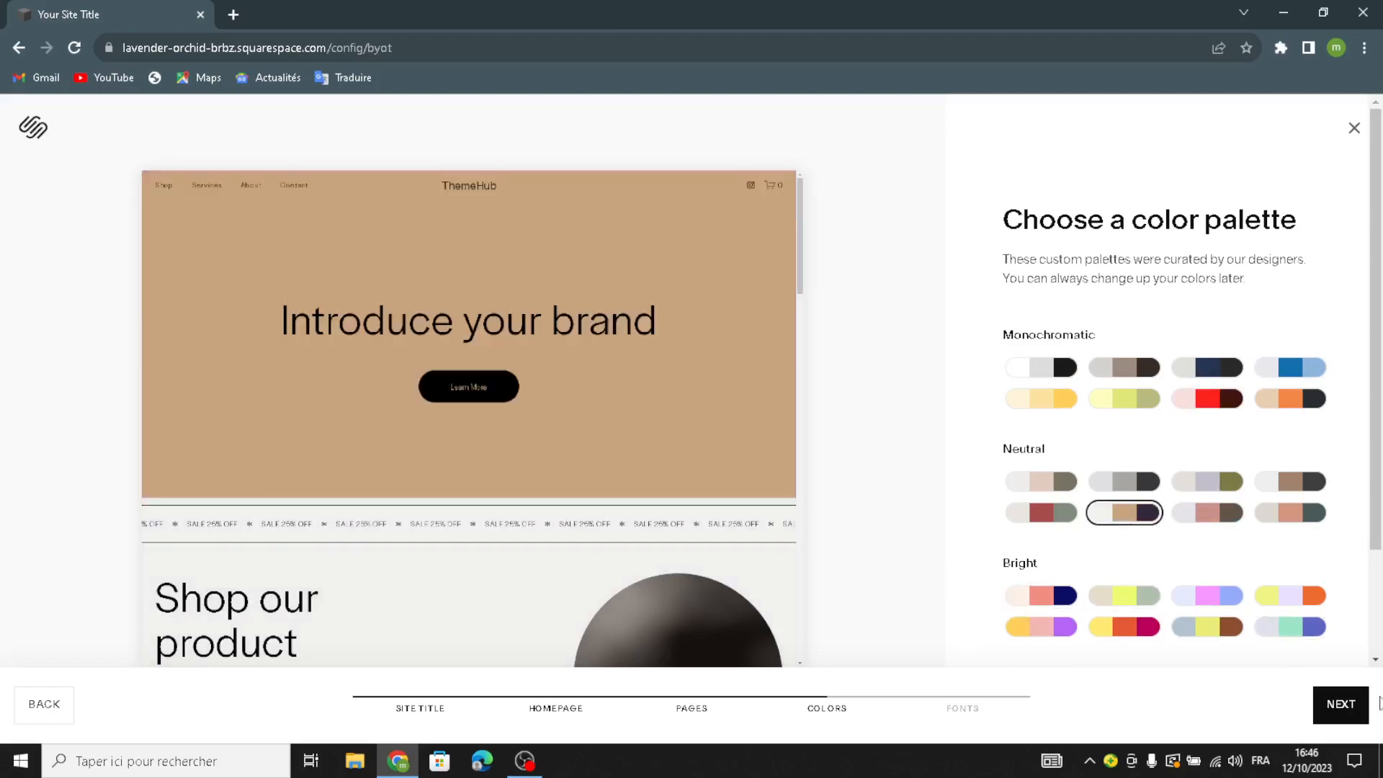
click(1341, 704)
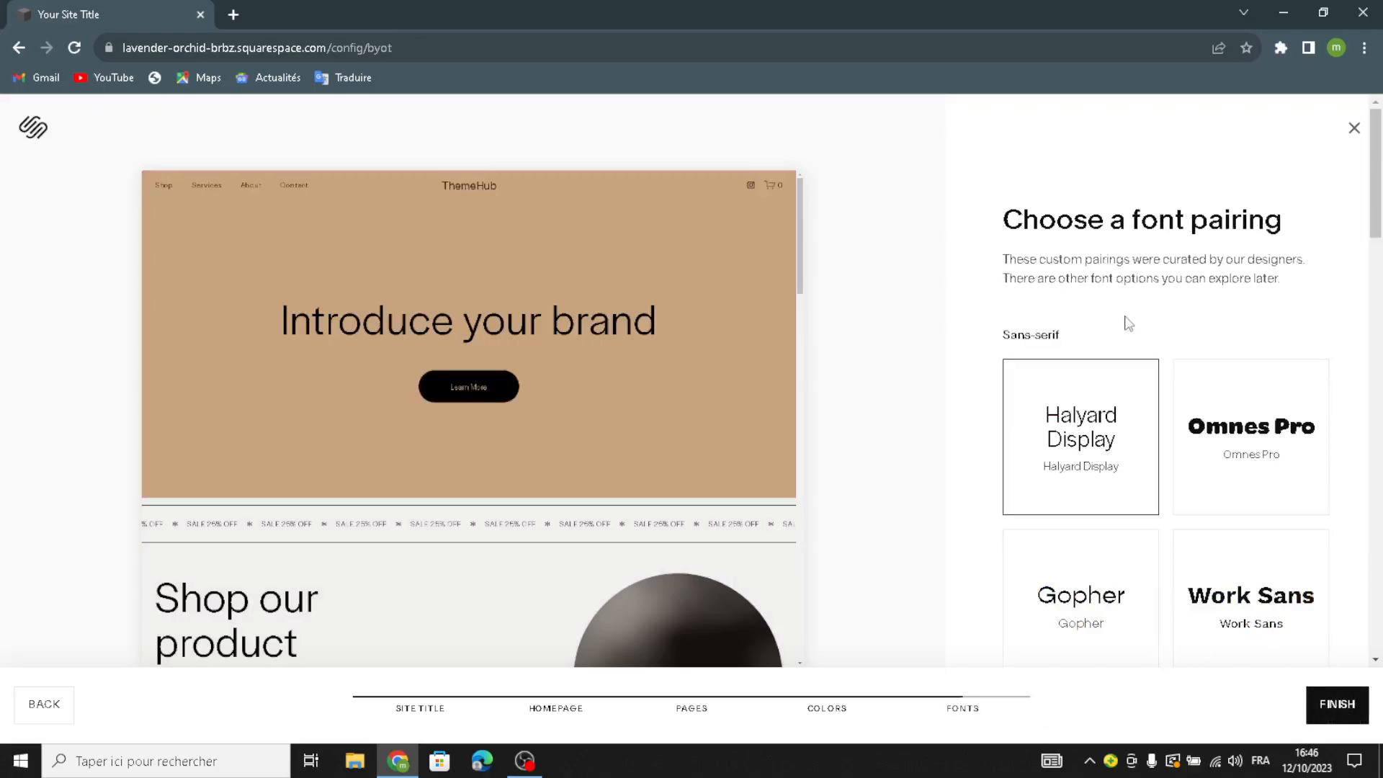
Step: Choose the Omnes Pro font pairing, finish the template, and skip the AI text personalization
click(1236, 447)
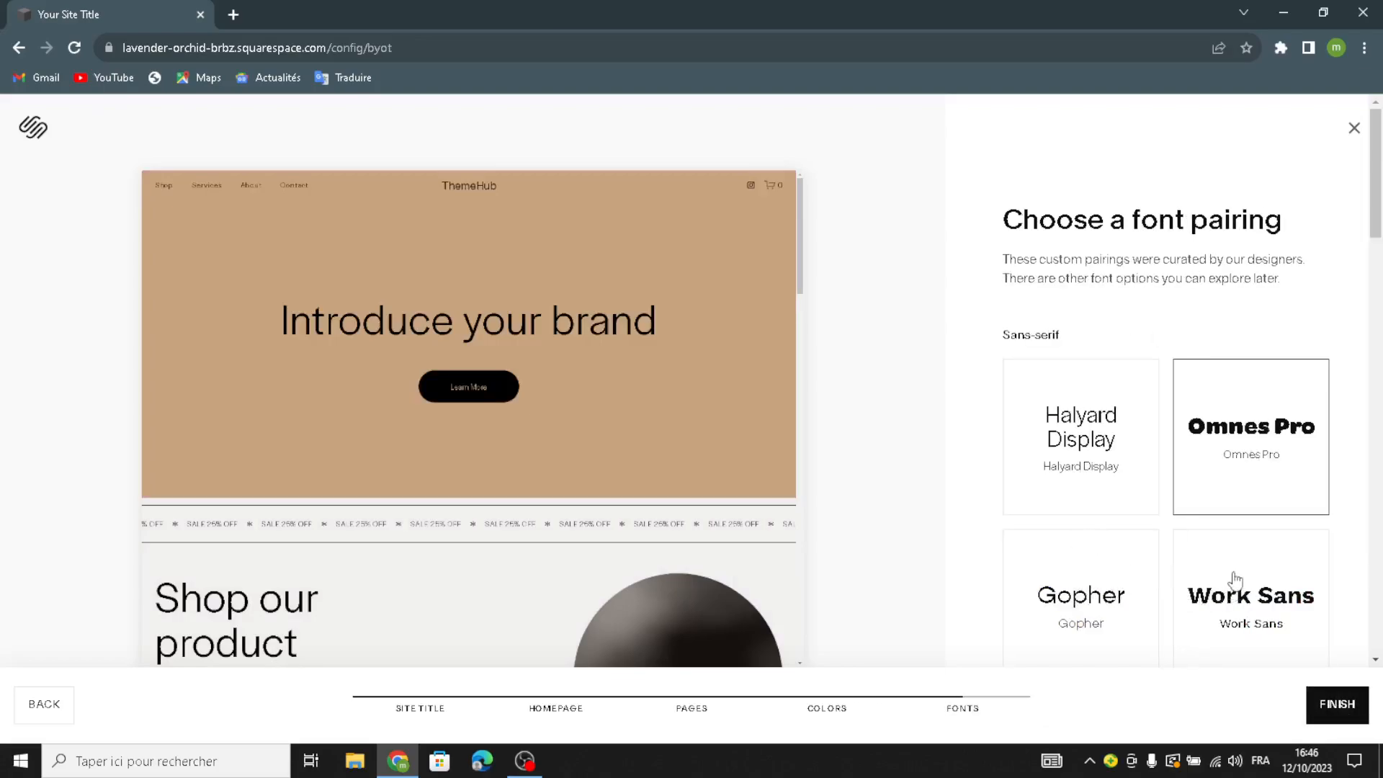
click(1329, 706)
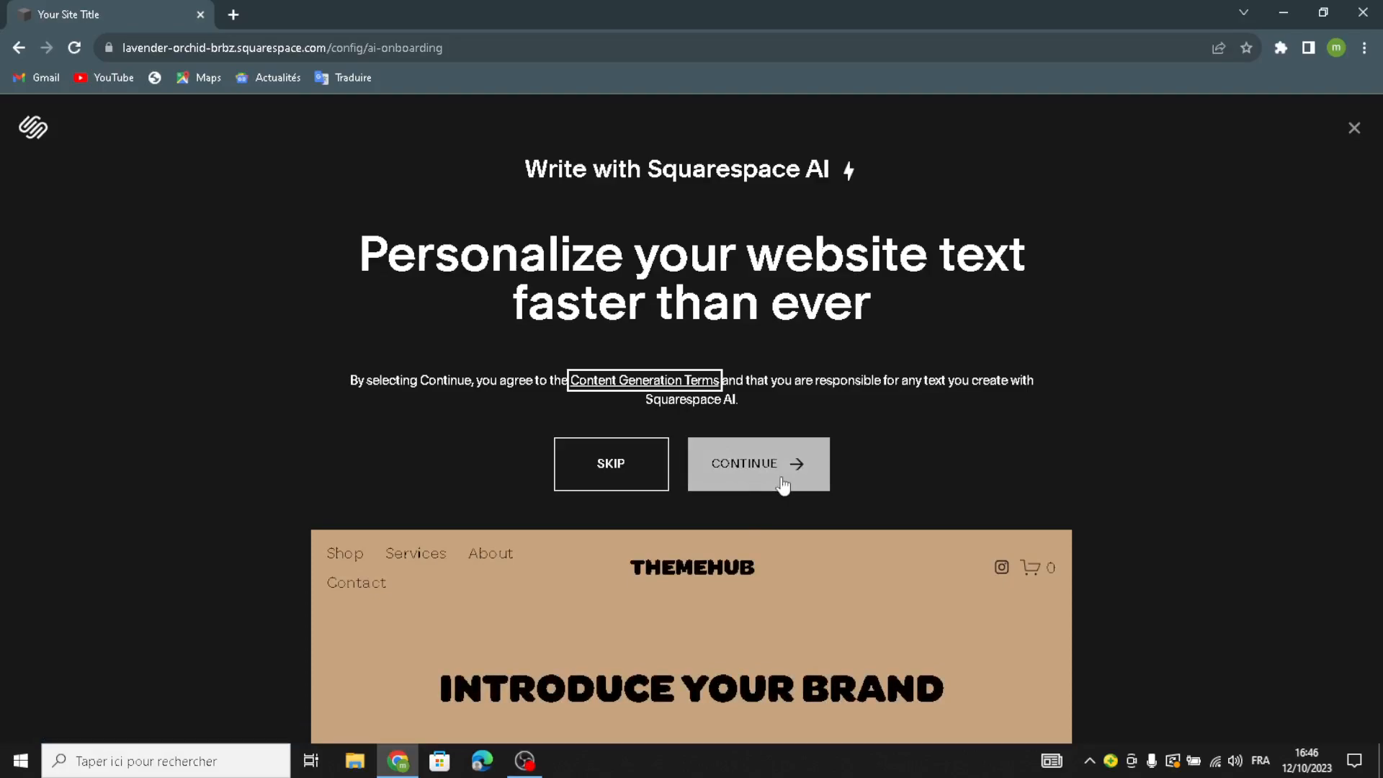
click(586, 470)
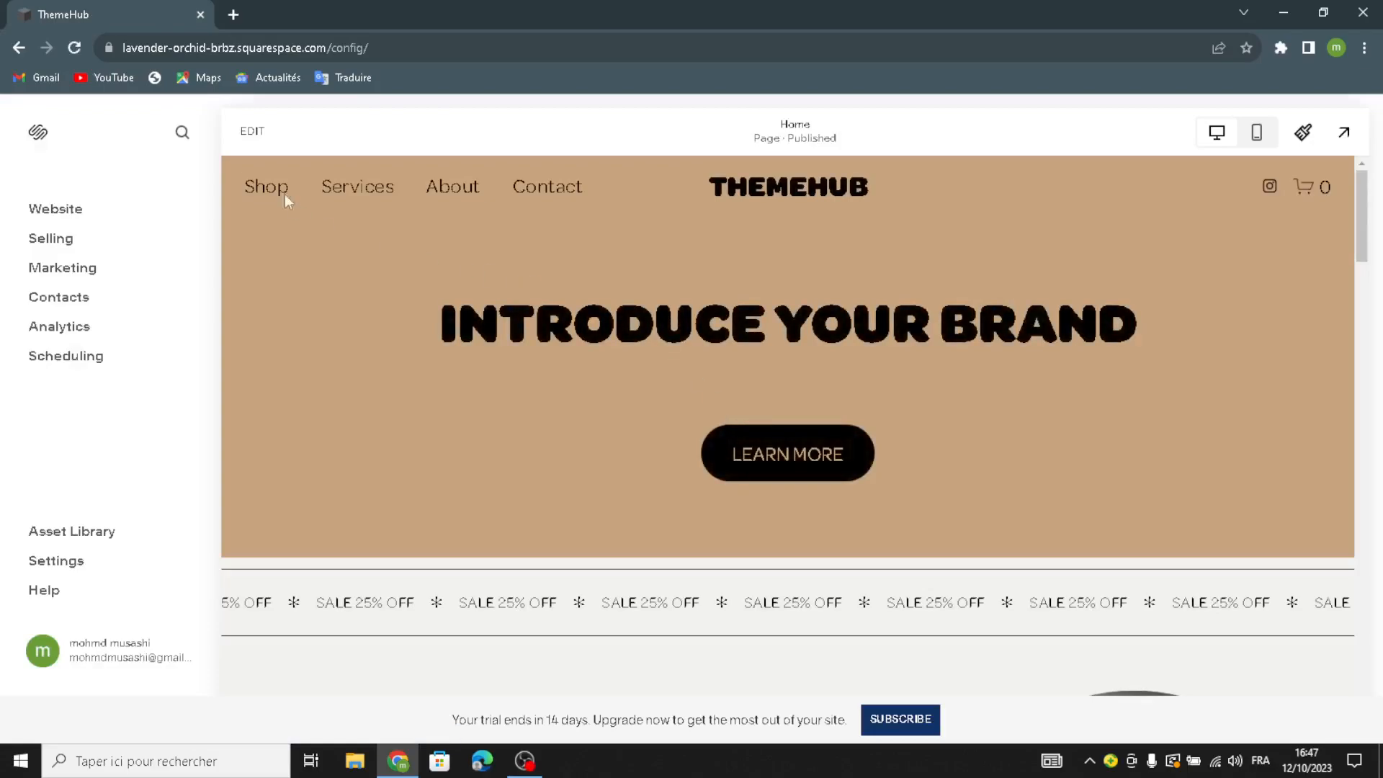
Step: Open the homepage for editing and replace the hero heading with "WELCOME TO OUR SITE FOR WEBSITE THEMES AND TEMPLATES"
click(257, 130)
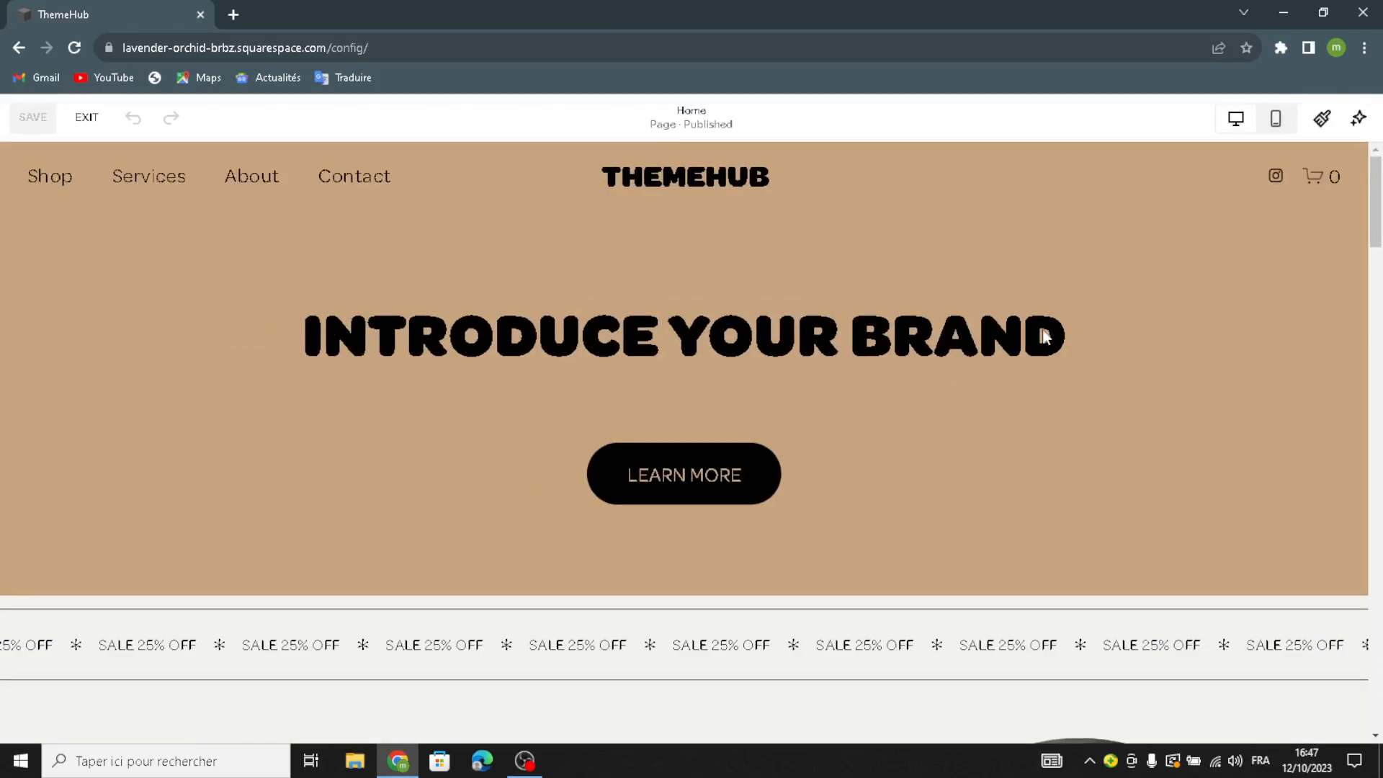
click(1062, 330)
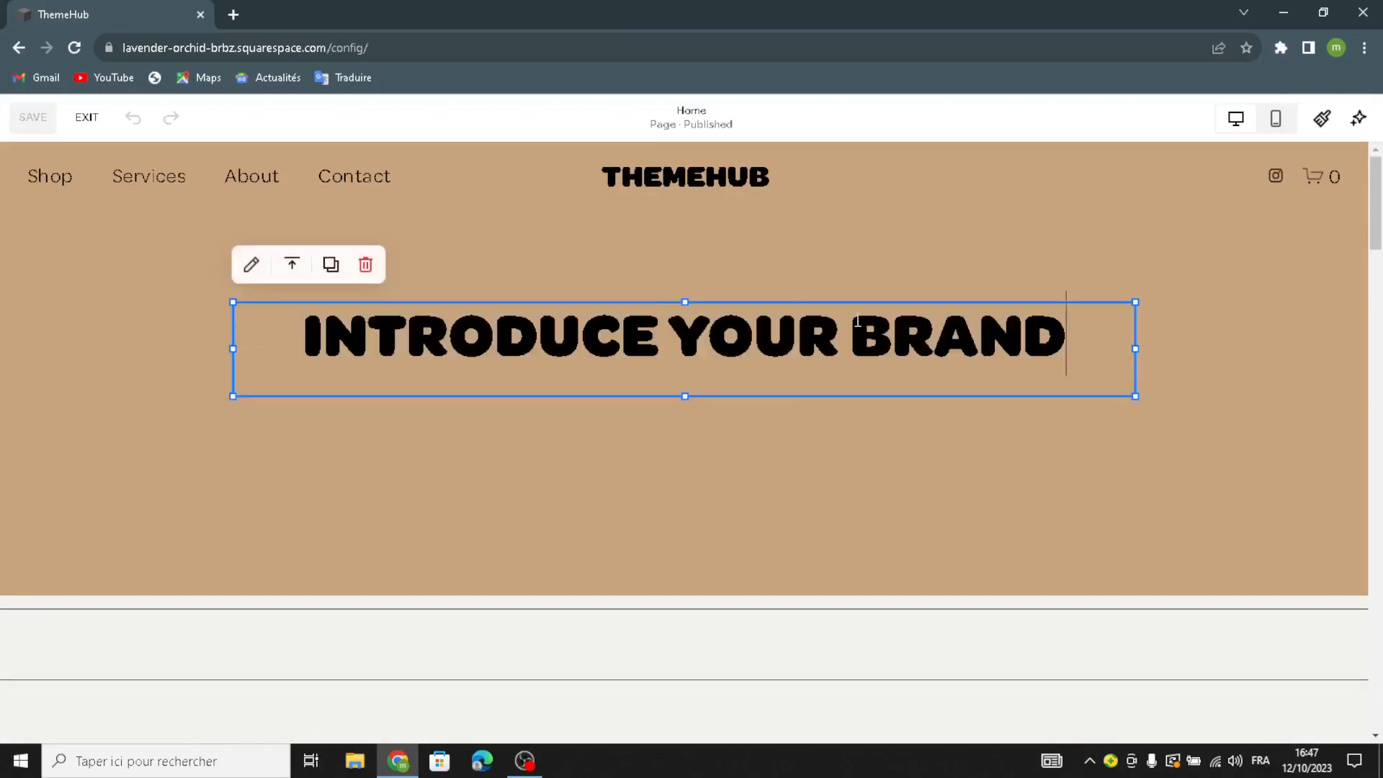
drag(425, 311, 1102, 328)
drag(1066, 332, 285, 310)
text(WE)
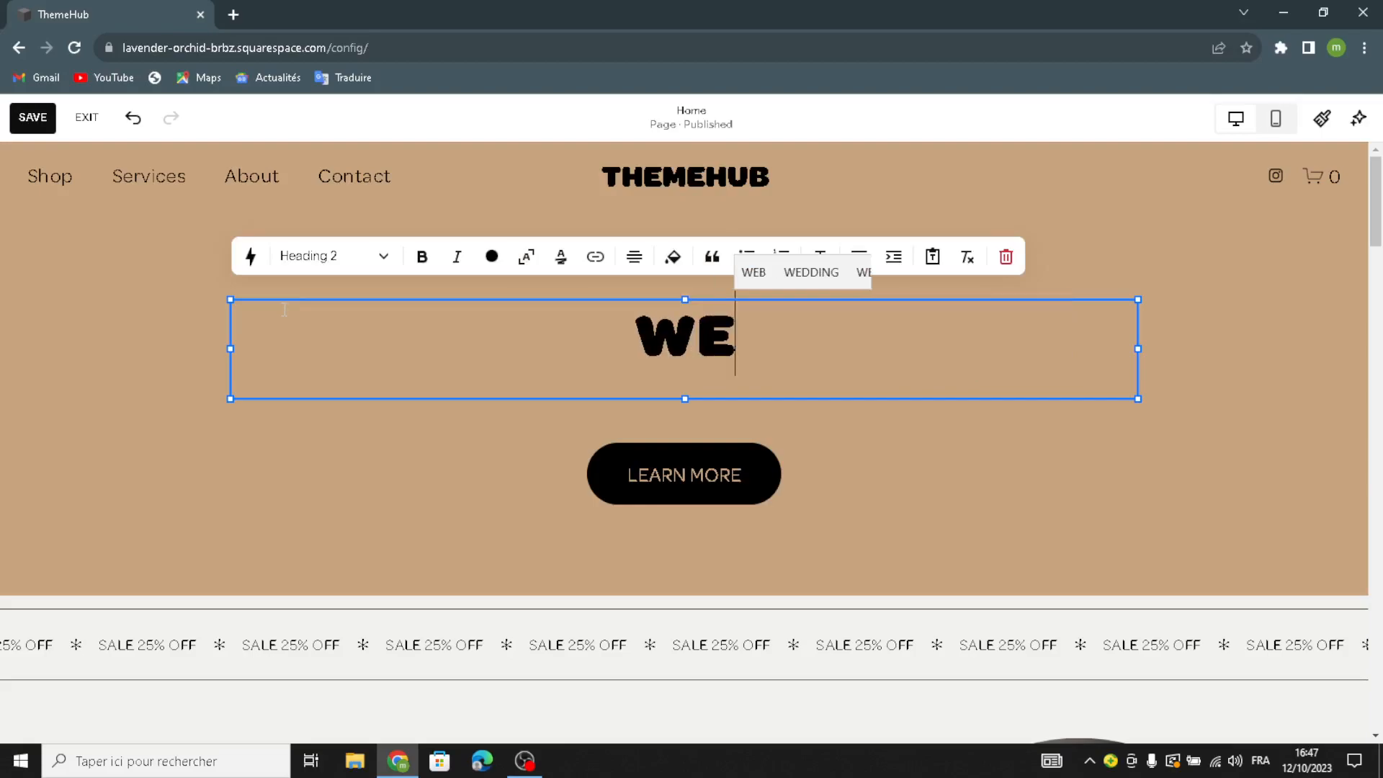
text(LCOME TO O)
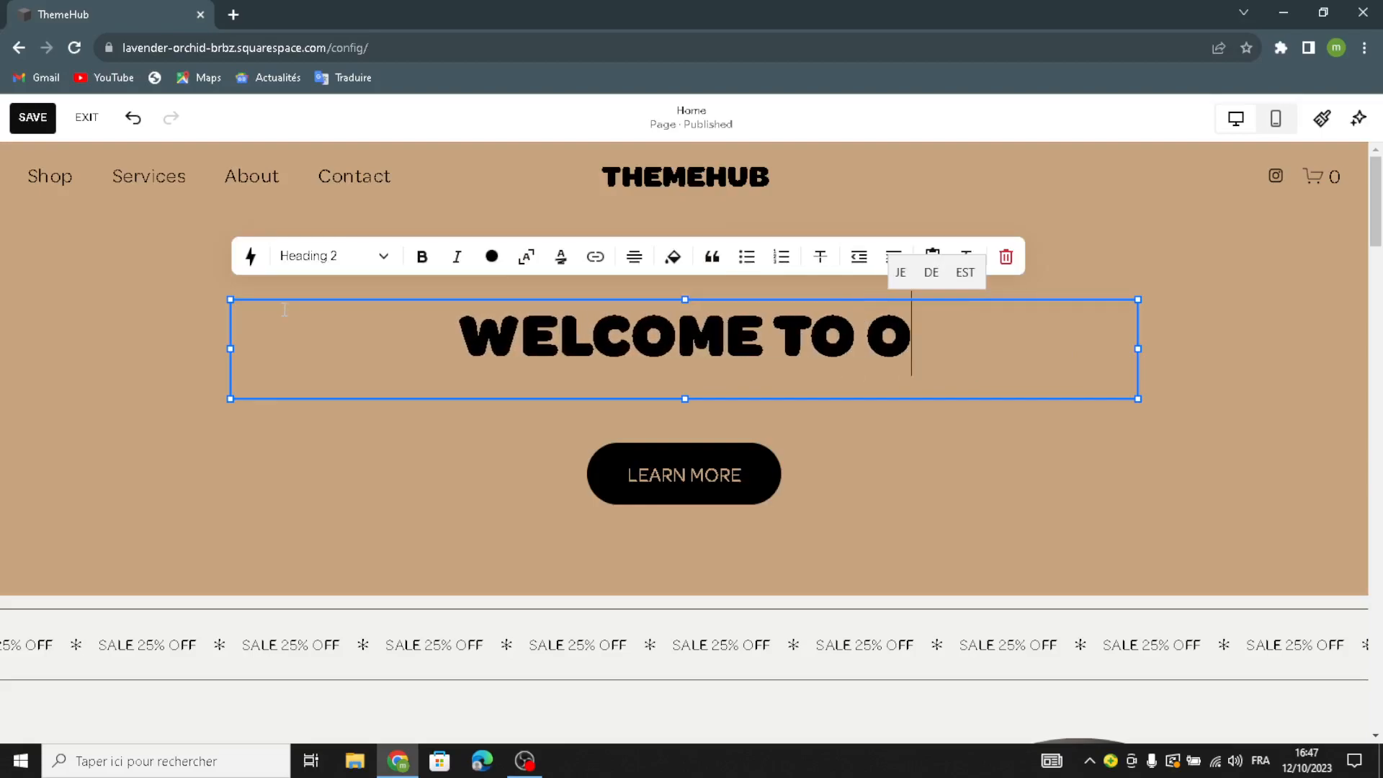
text(UR SITE )
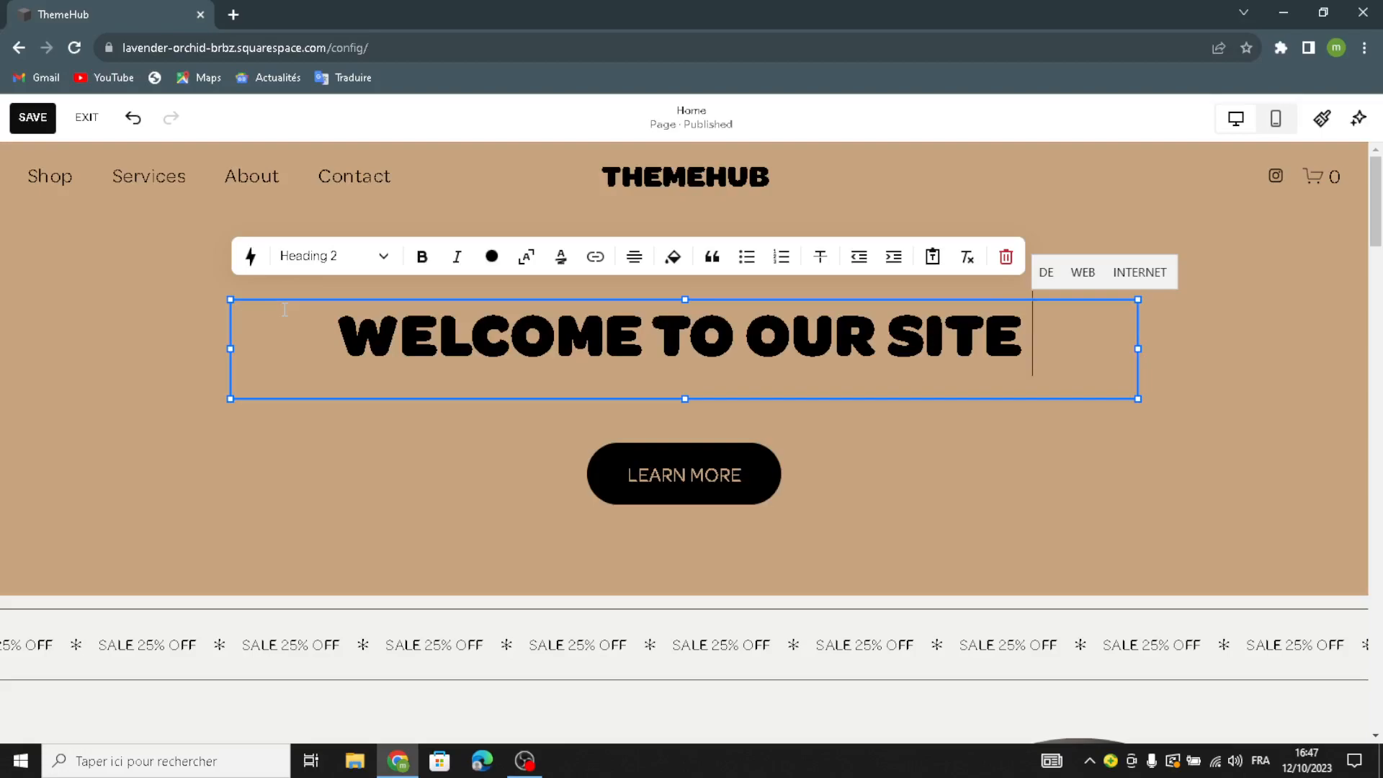
text(FOR W)
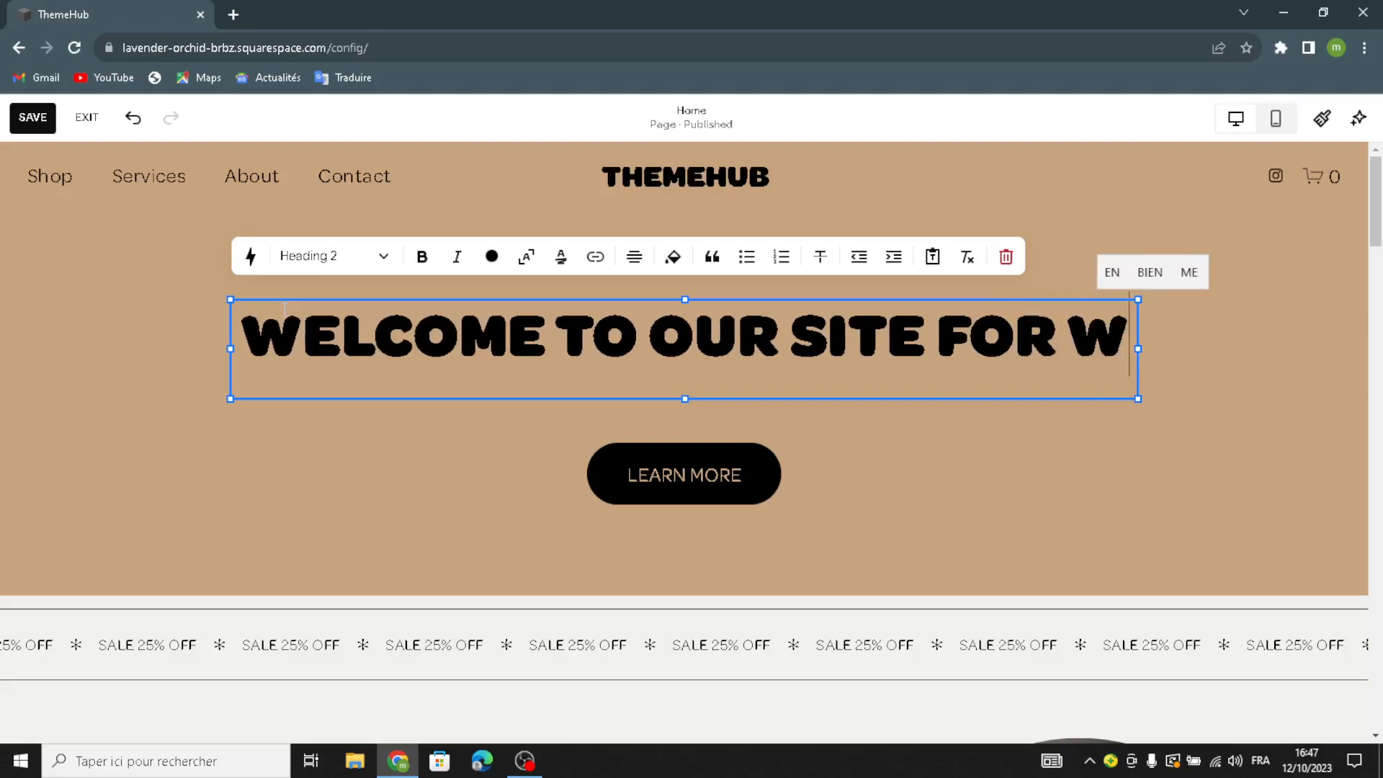
text(EBSITE )
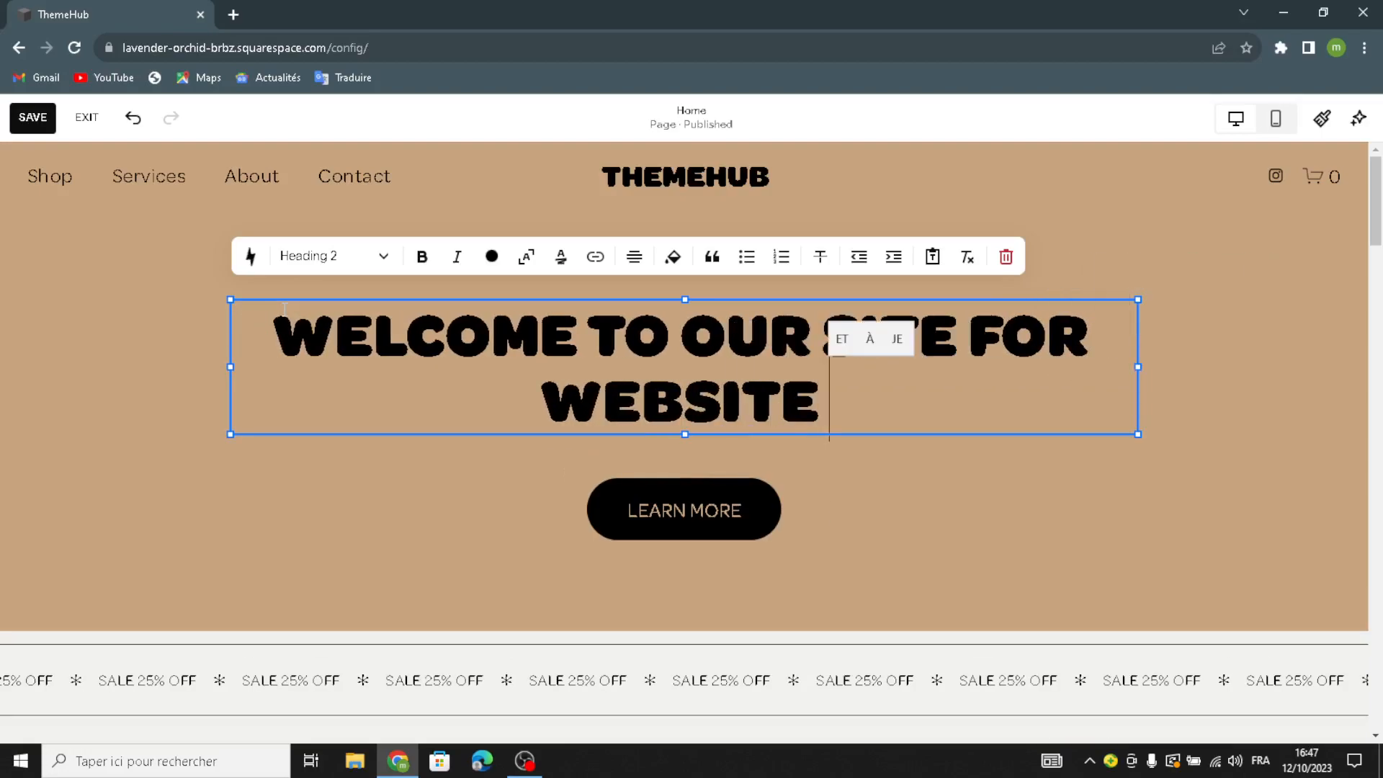
text(TEM)
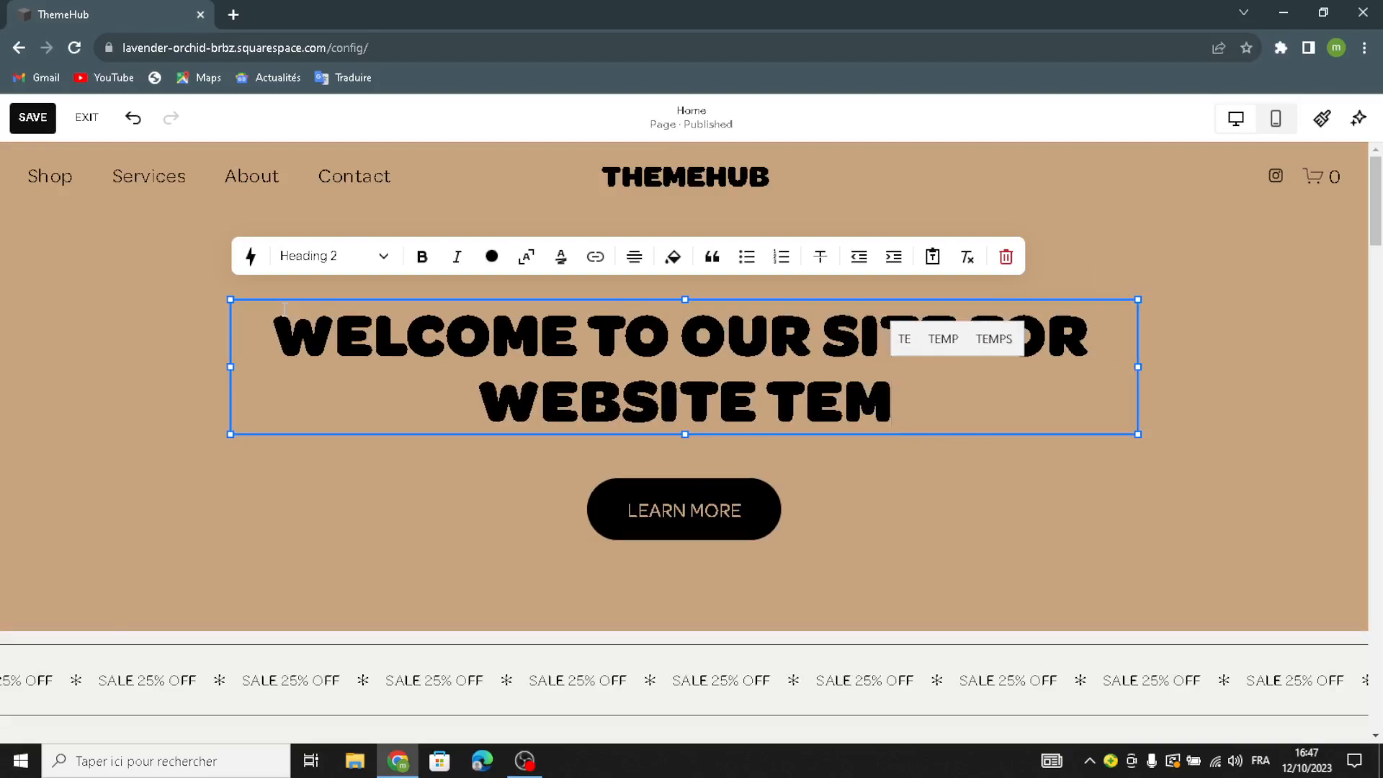
key(BackSpace)
key(BackSpace)
text(HE)
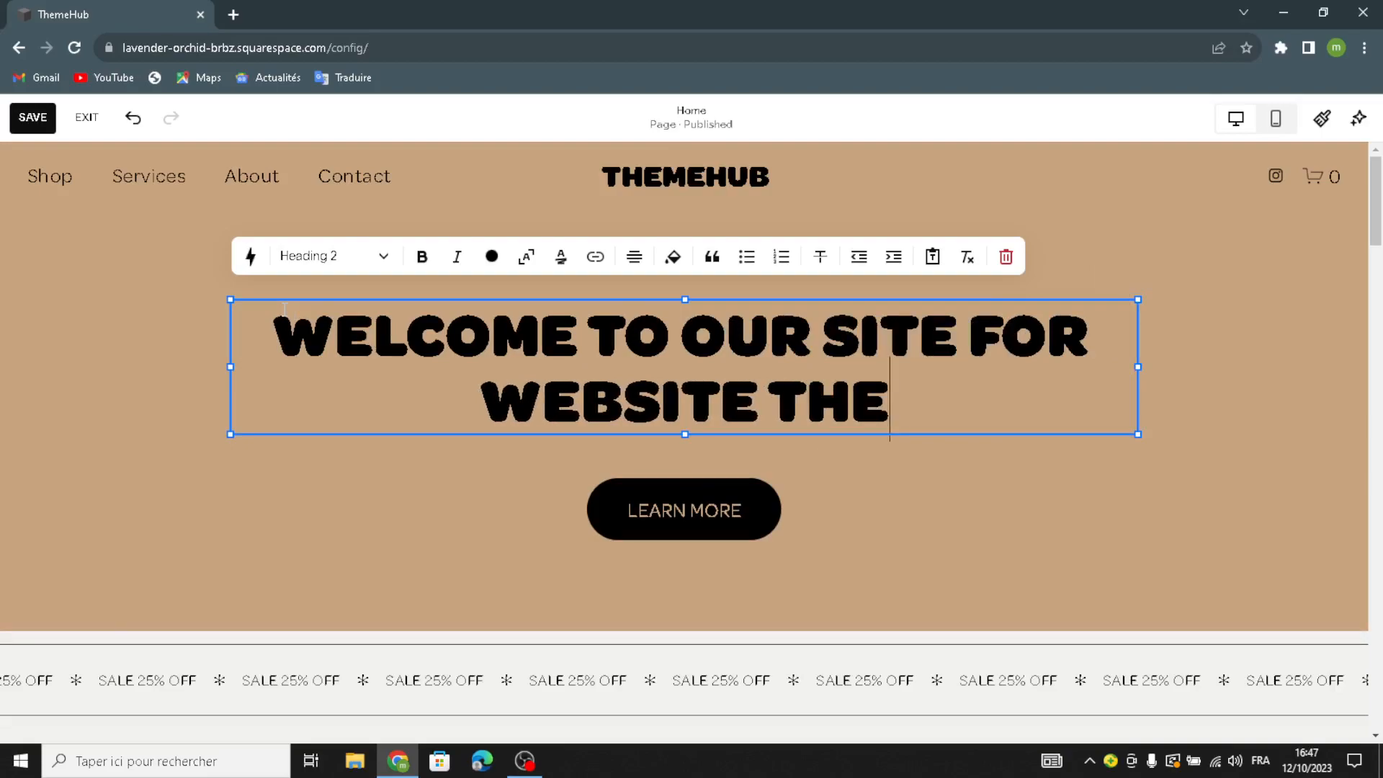
text(MES AND TEPM)
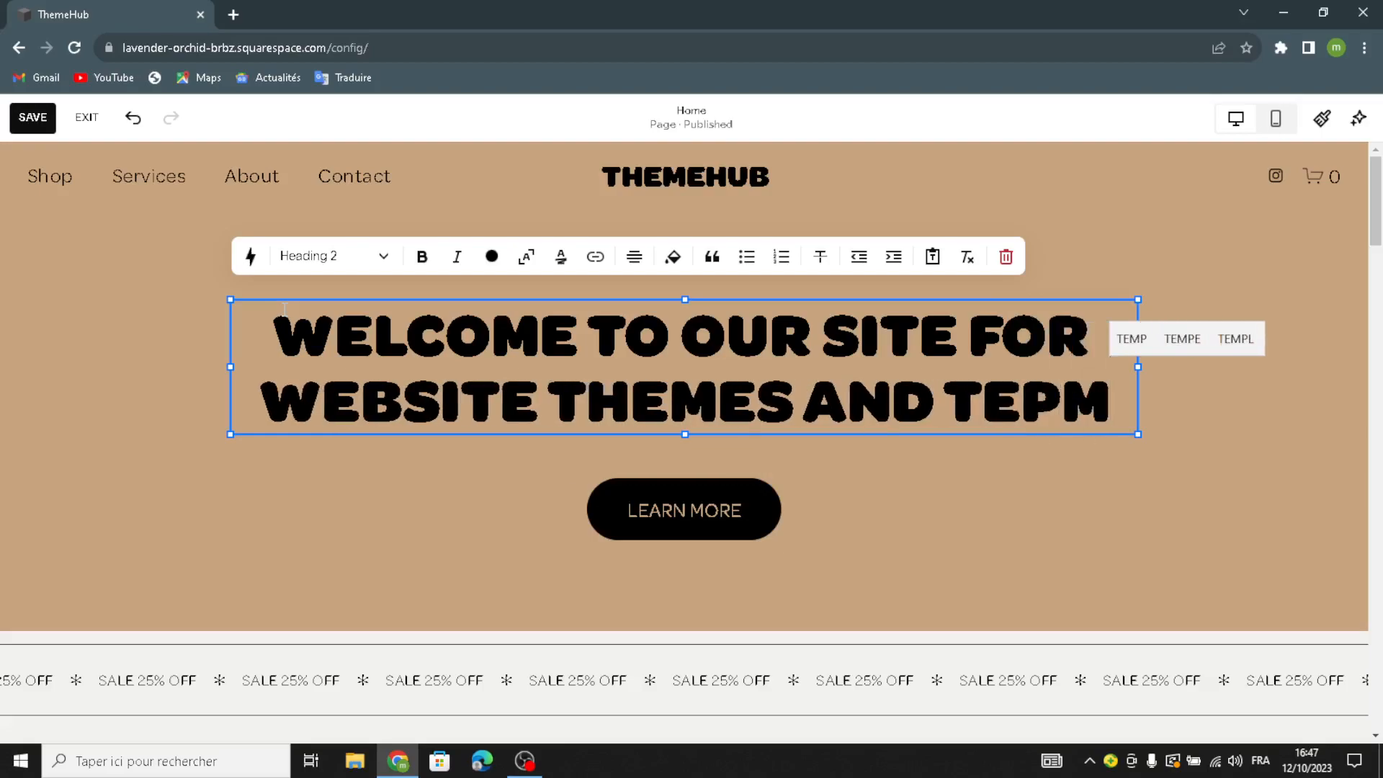
key(BackSpace)
key(BackSpace)
text(MPLATE)
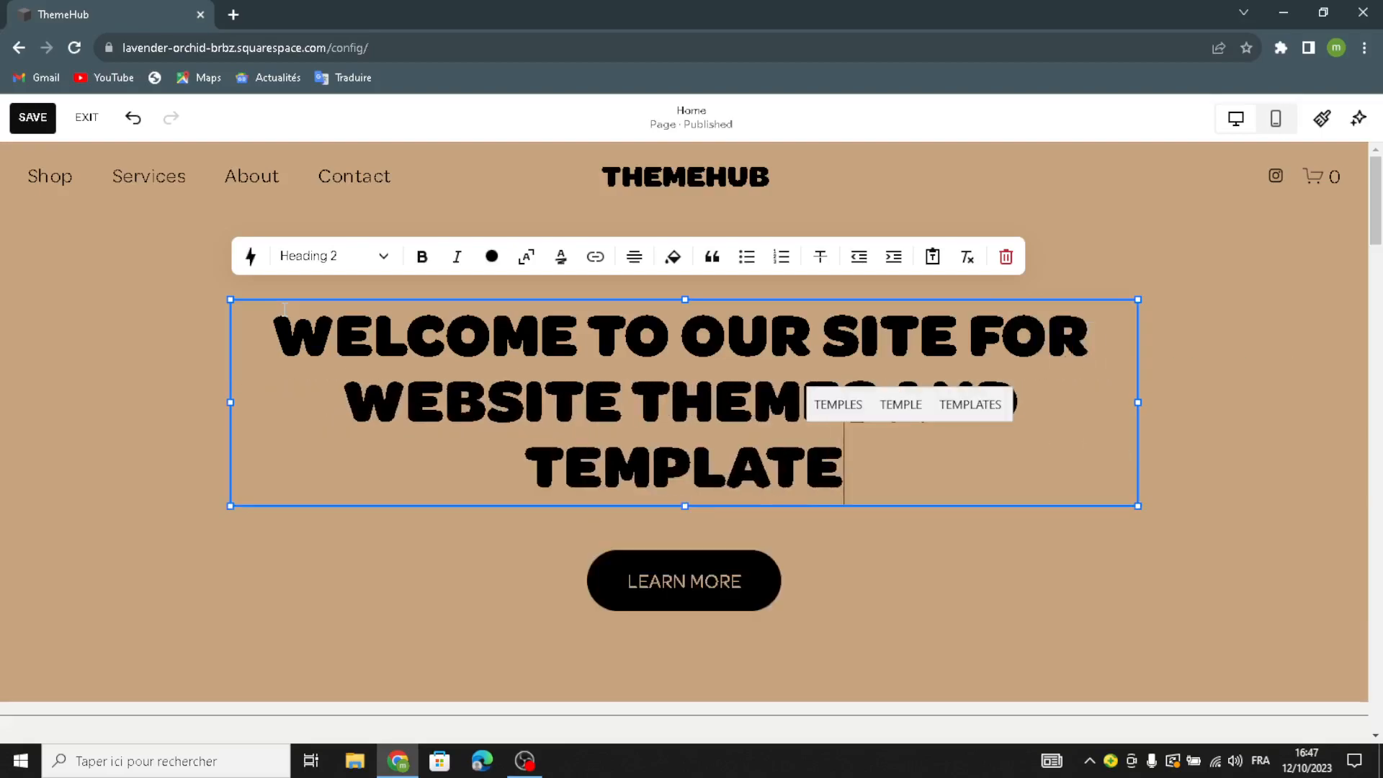
text(S)
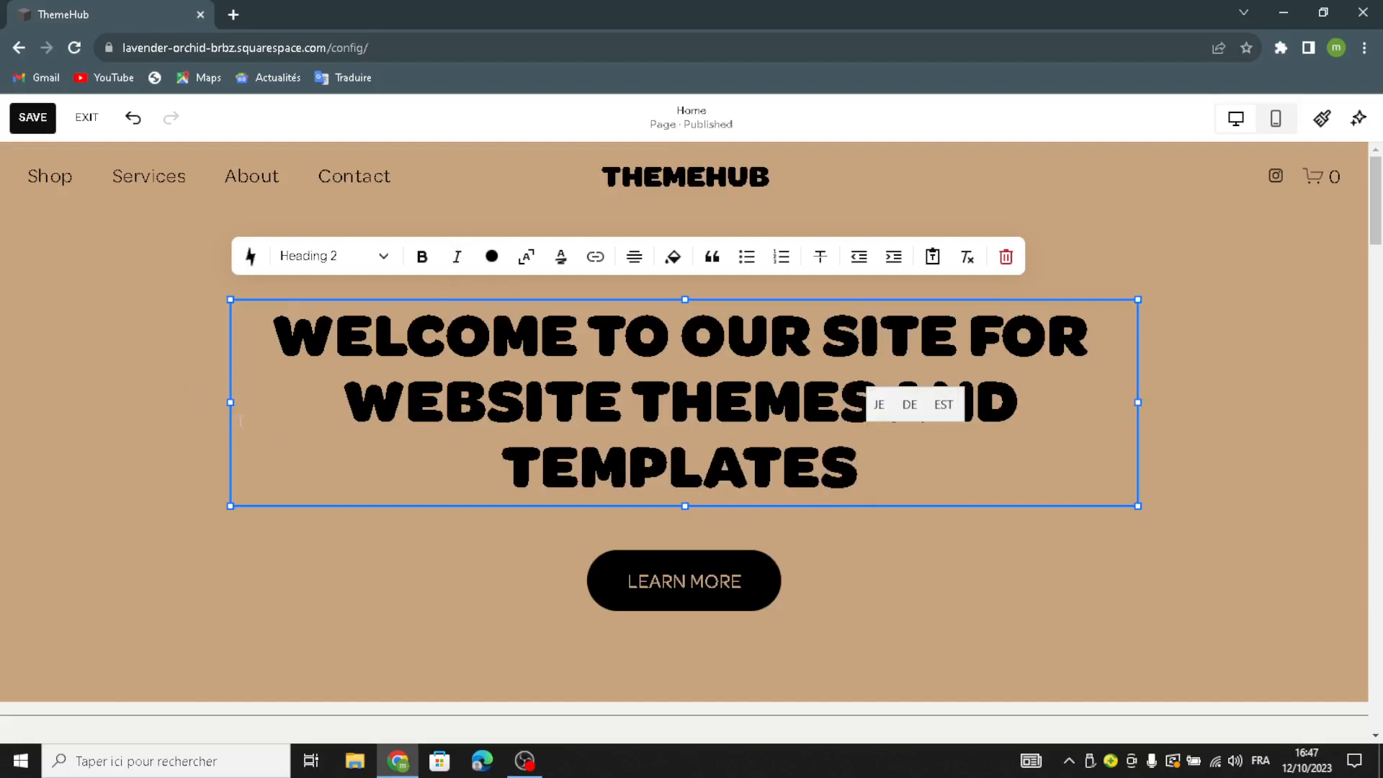
click(139, 398)
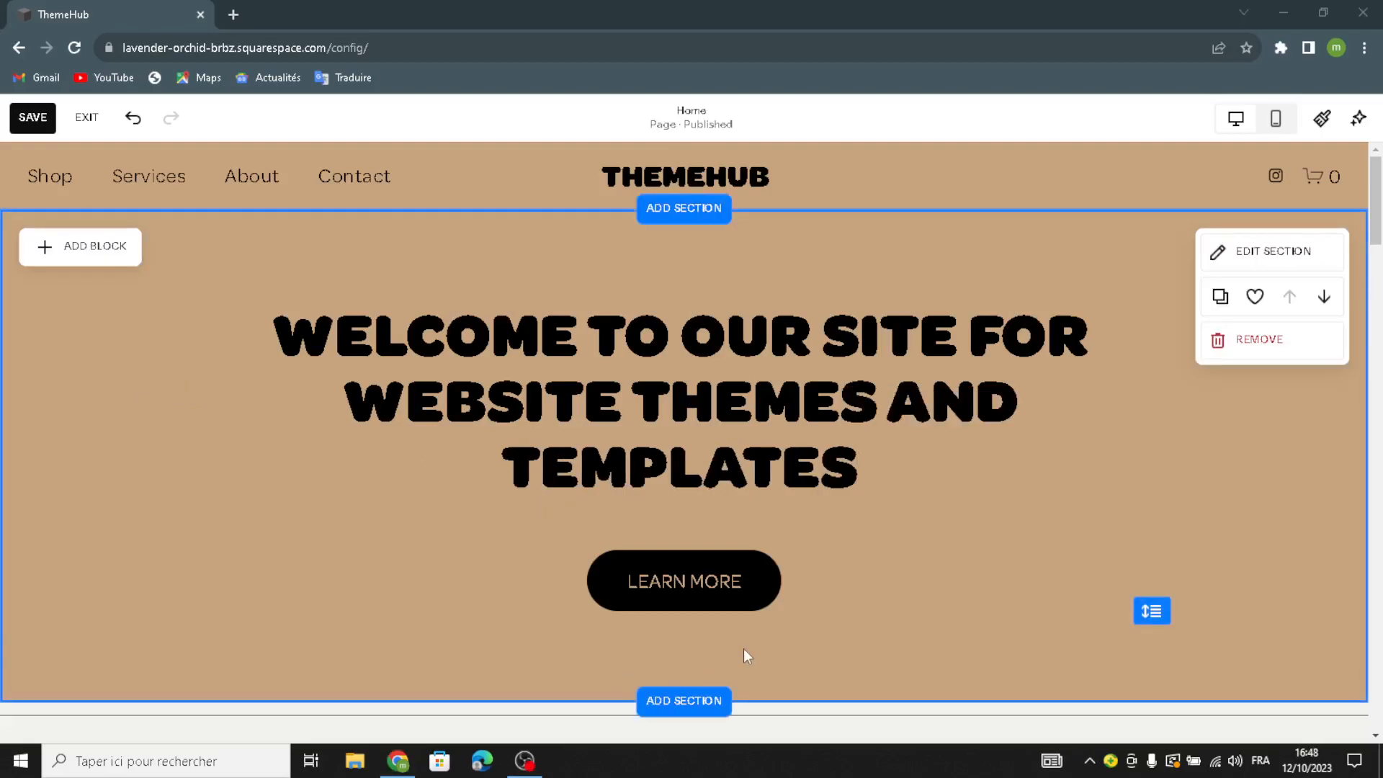
Step: Change the text of the hero button below the heading to "get started"
click(639, 577)
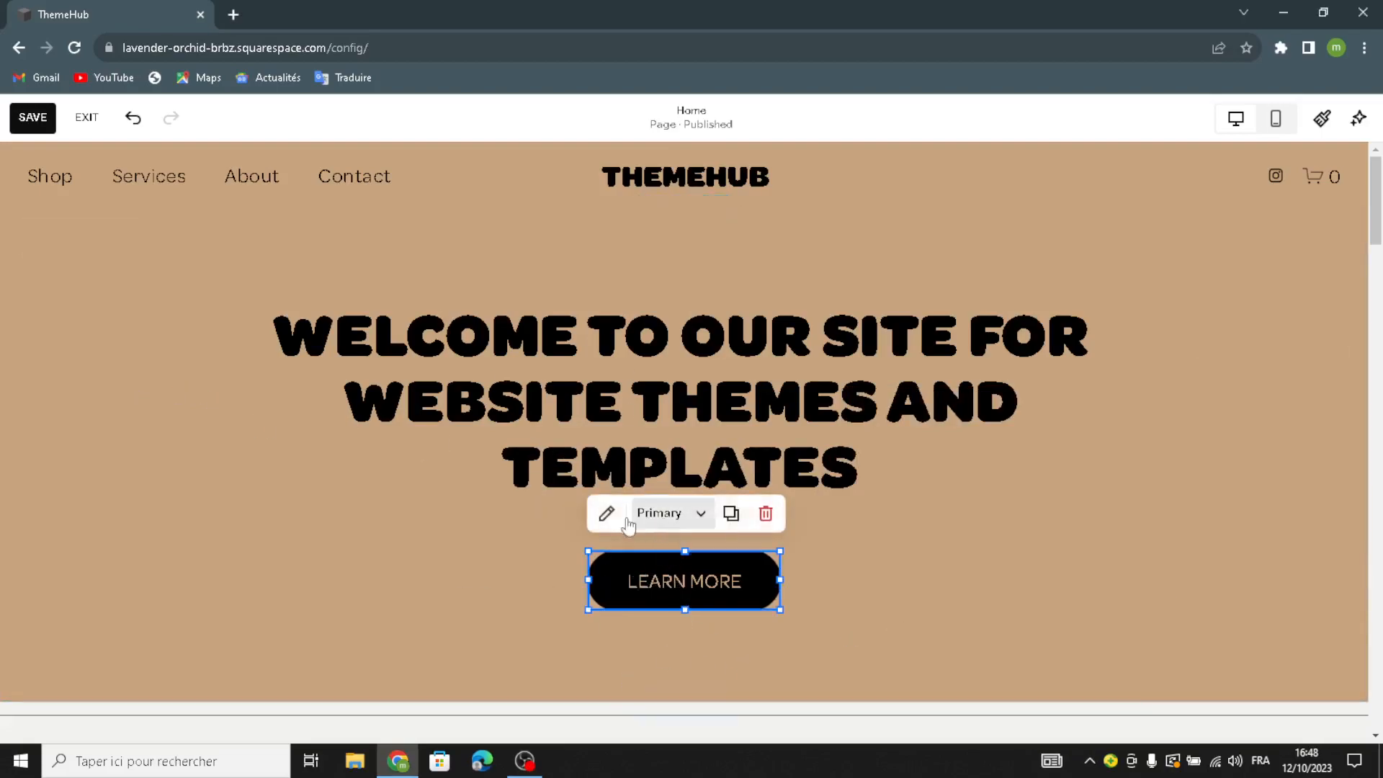
click(704, 540)
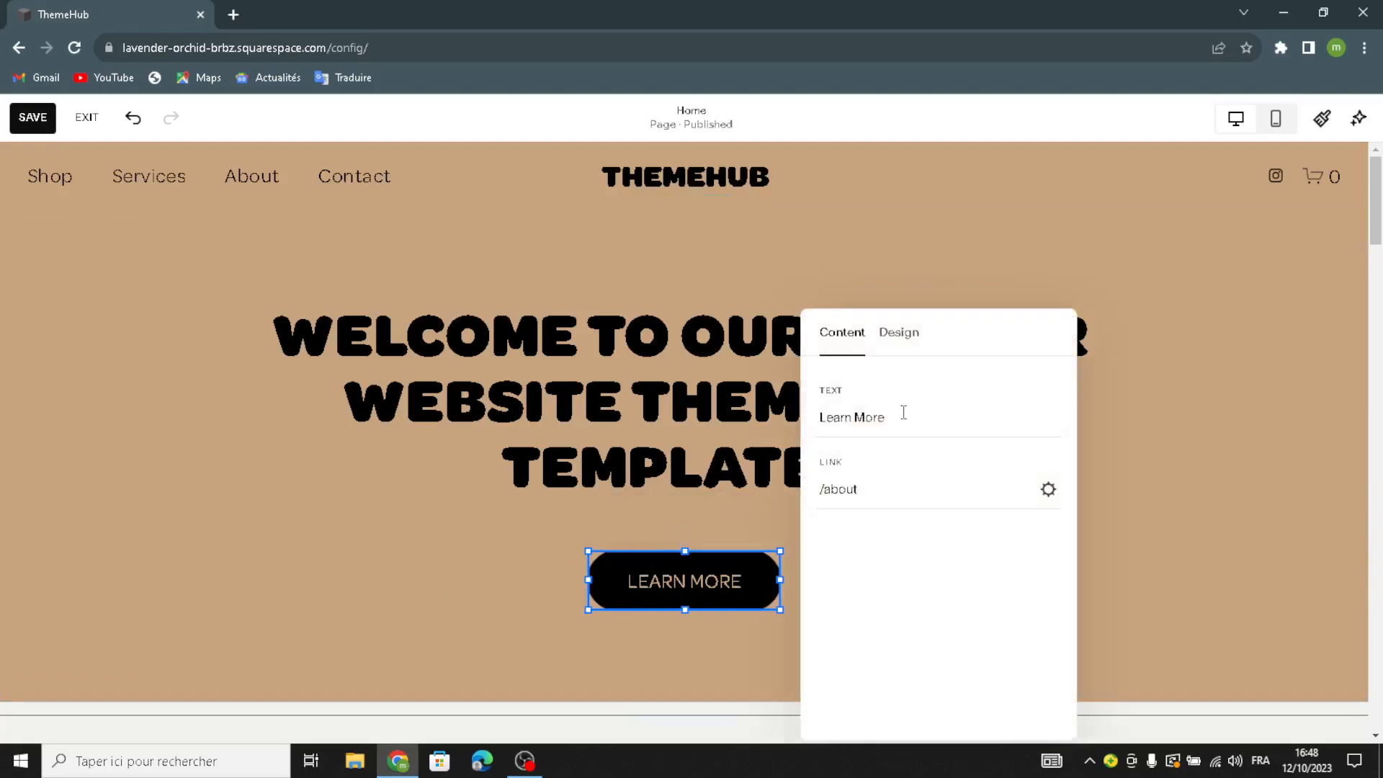
drag(903, 412, 797, 408)
text(get )
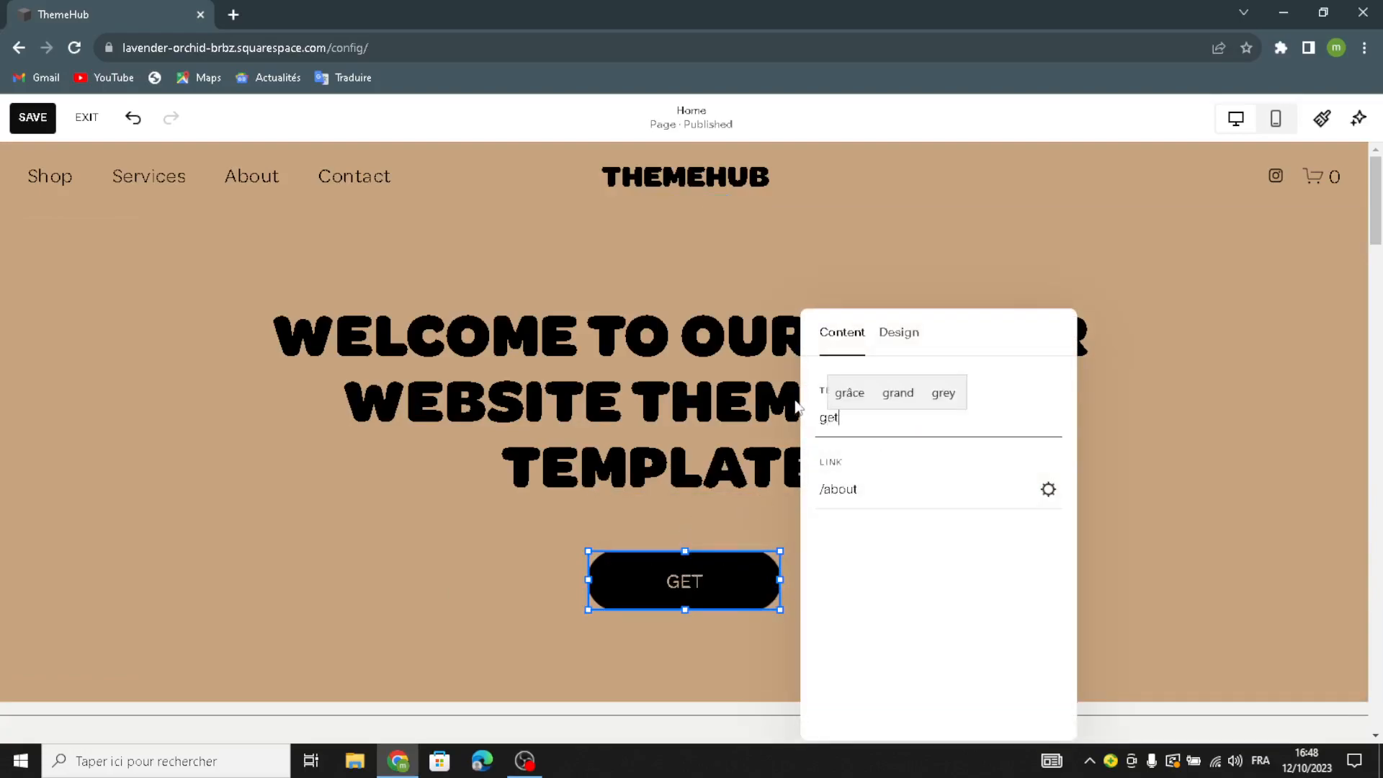
text(started)
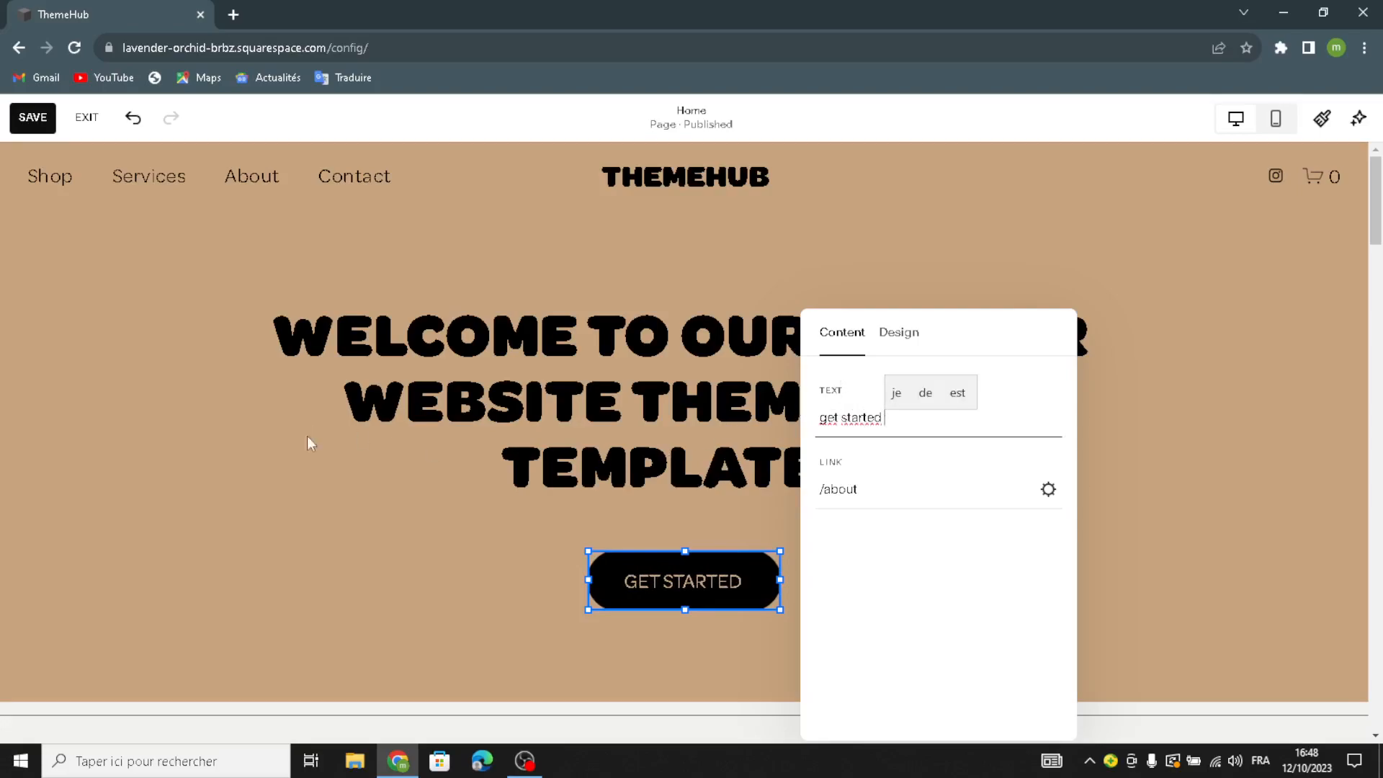
click(289, 454)
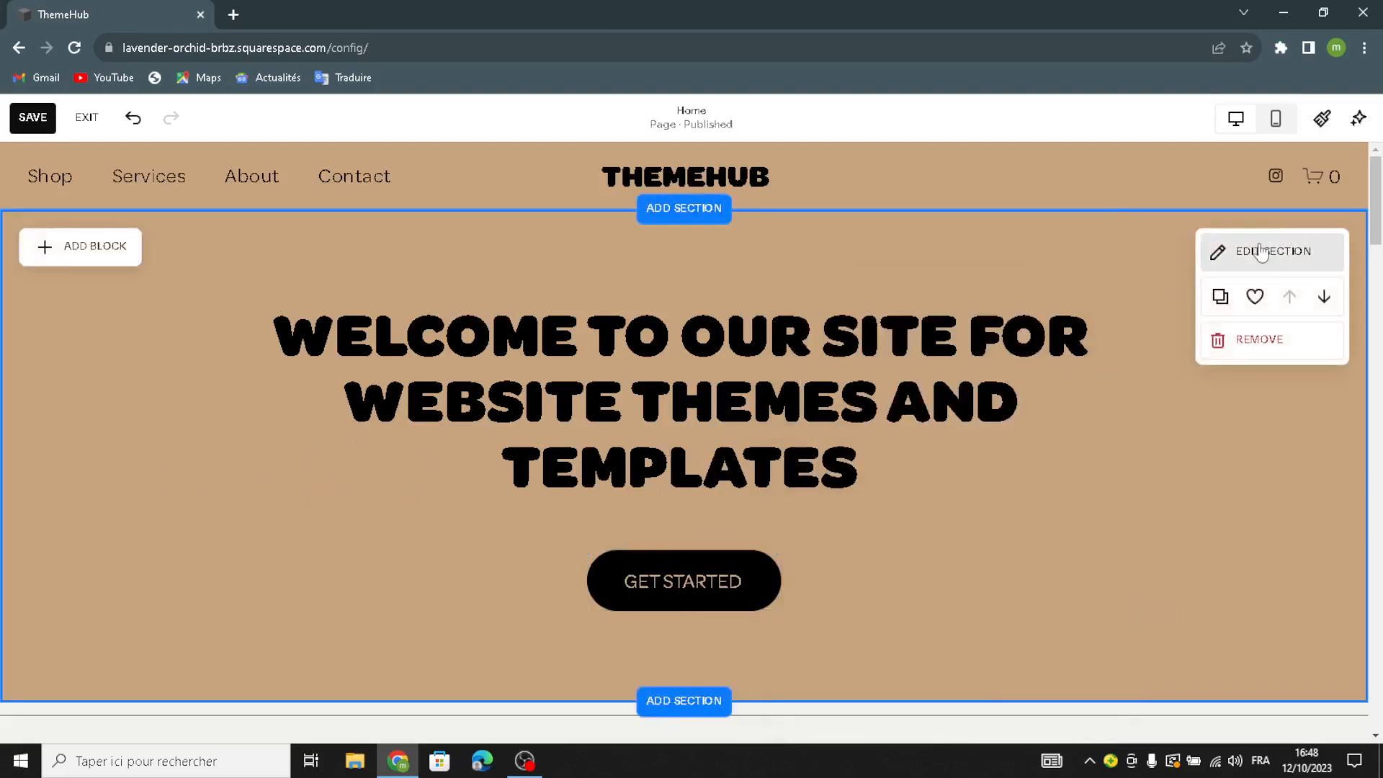
Step: Turn the hero section's Fill Screen option off and back on, with the section height at S
click(1259, 251)
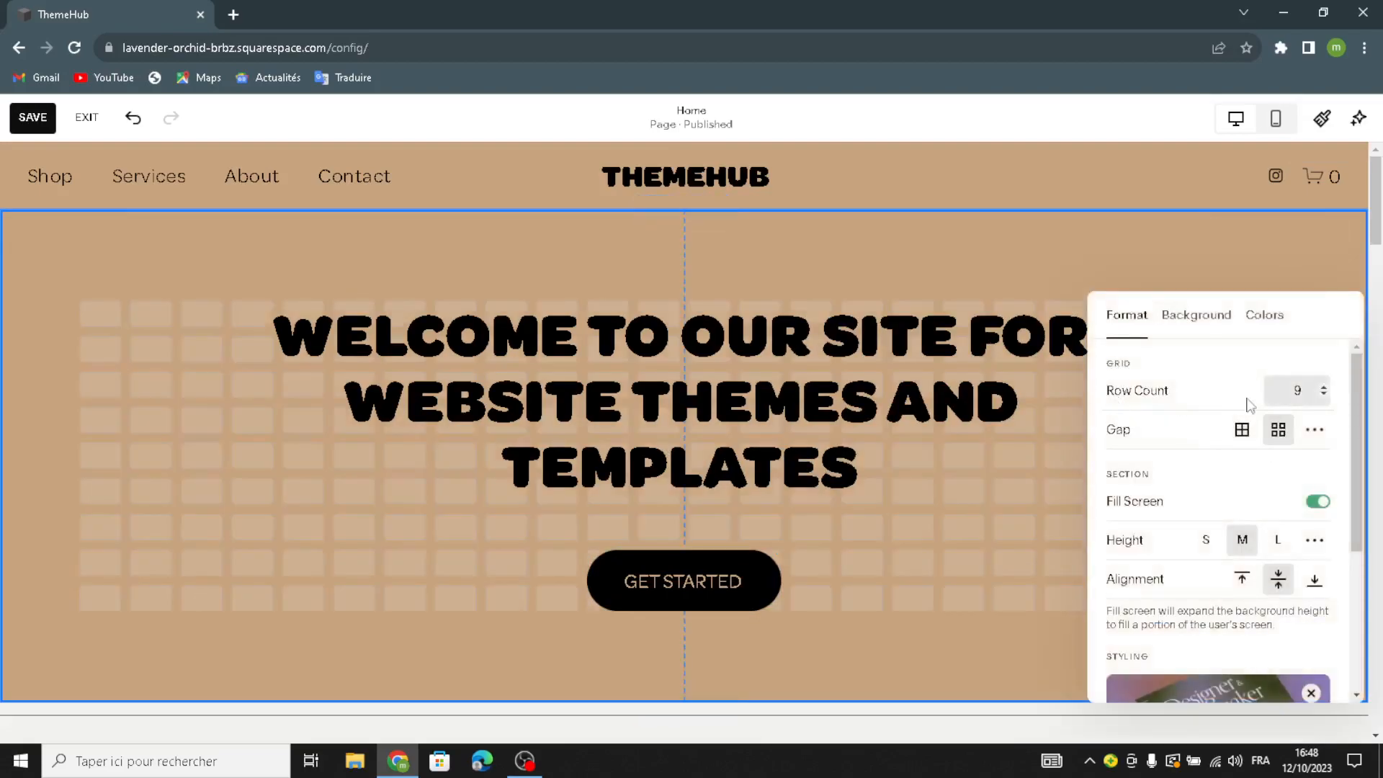
click(1321, 503)
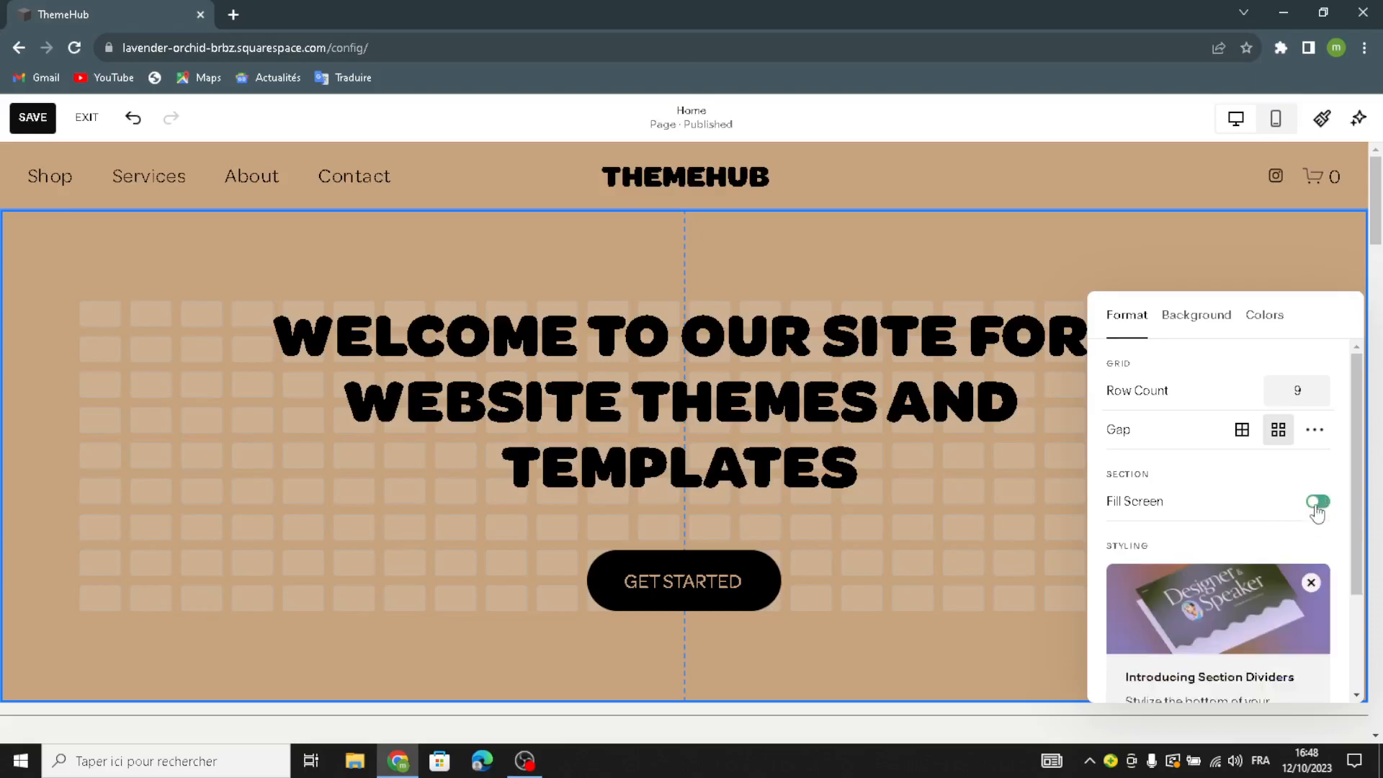
click(1334, 421)
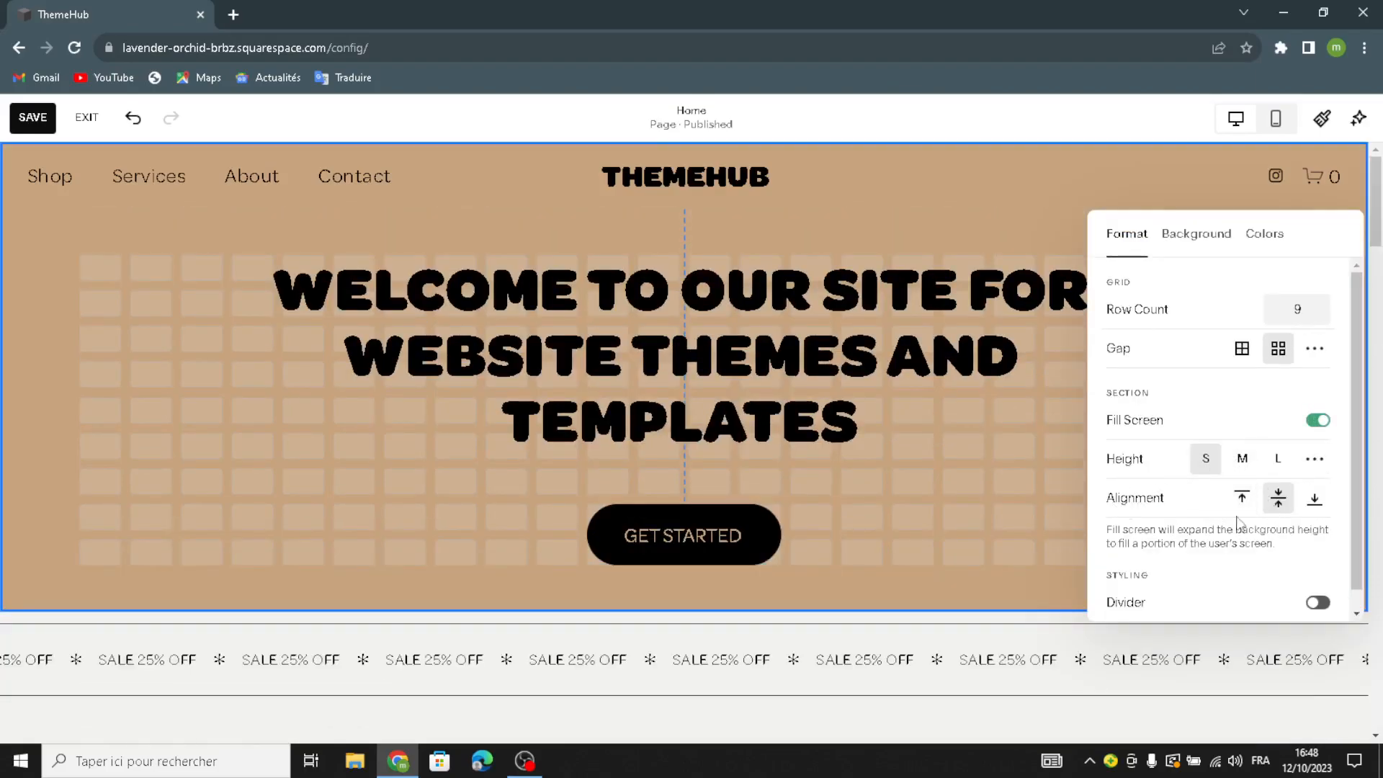
scroll(1244, 527, down, 1)
click(1005, 524)
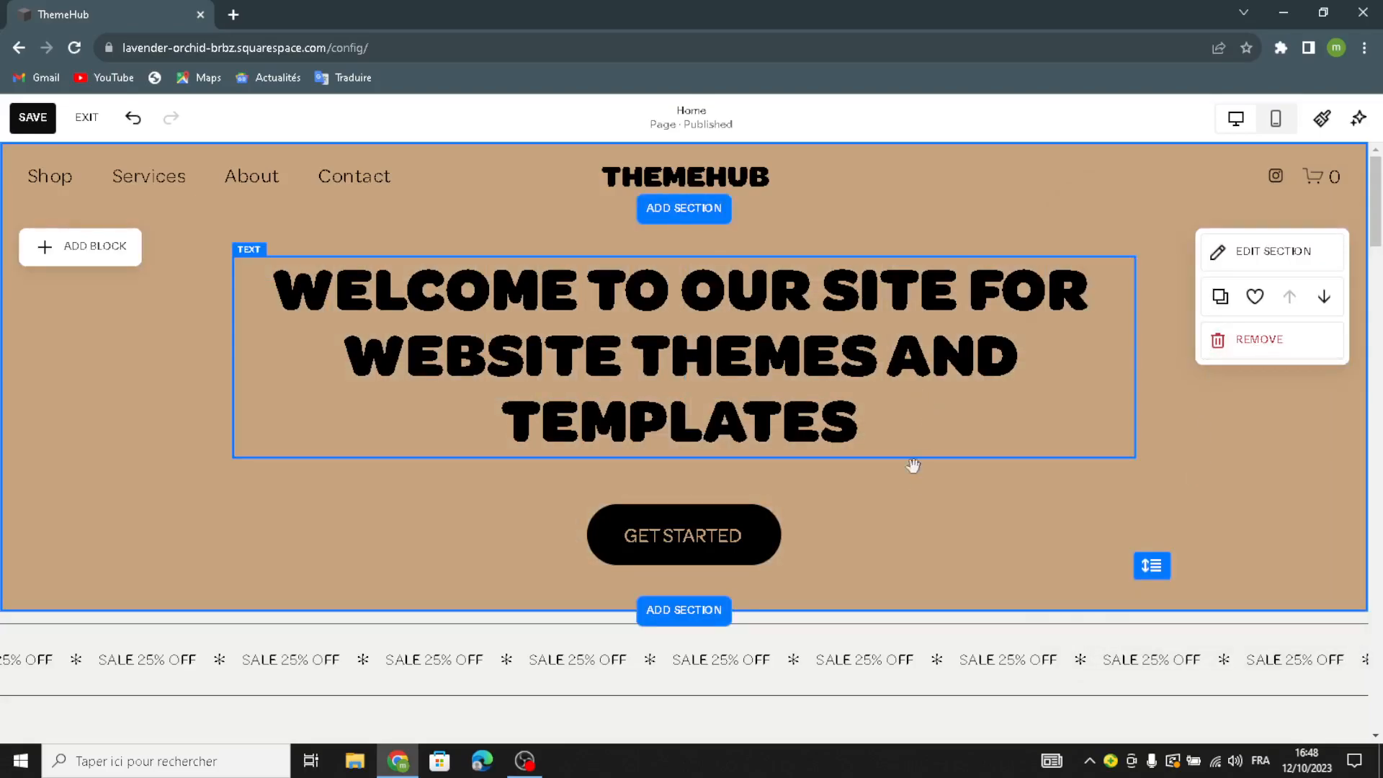
Step: Browse the section categories and the block types that can be added around the hero section
scroll(1006, 481, down, 2)
scroll(900, 383, up, 2)
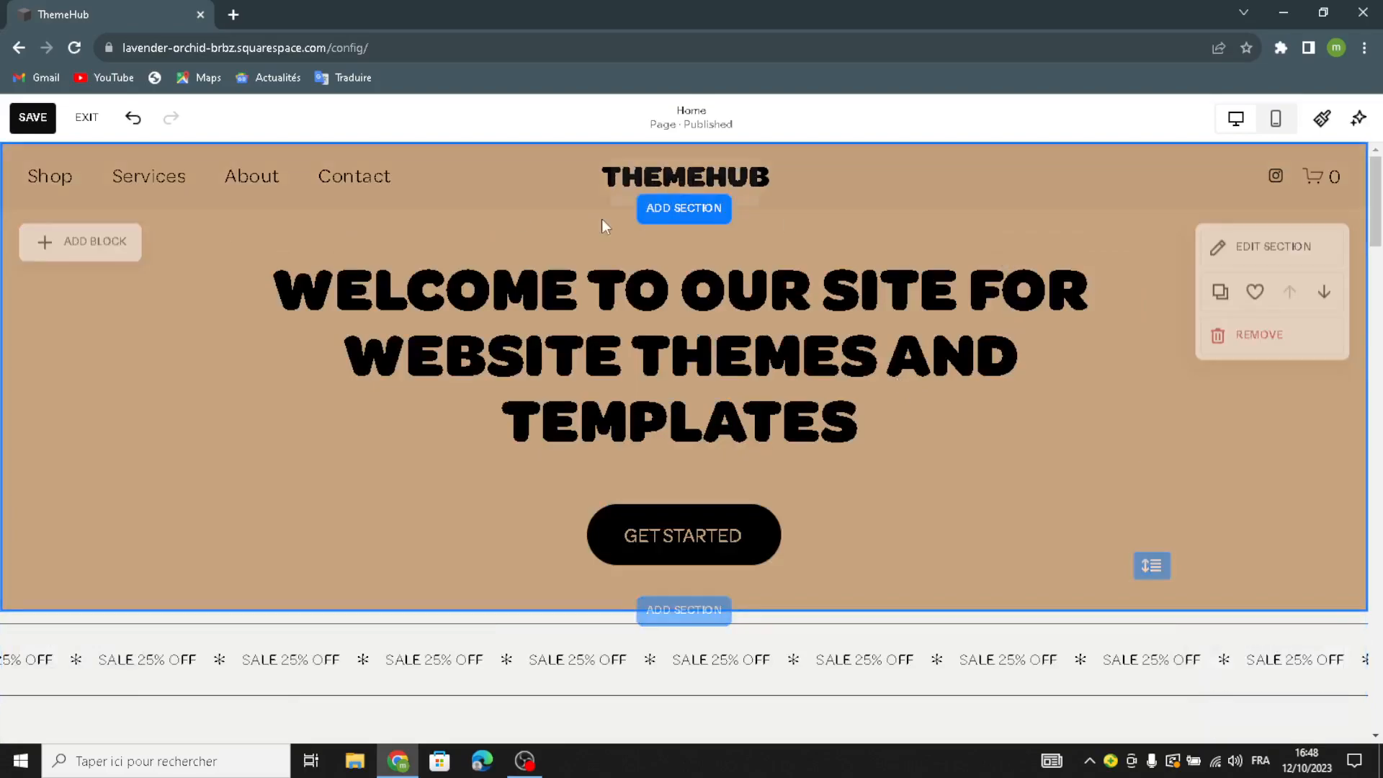
click(684, 220)
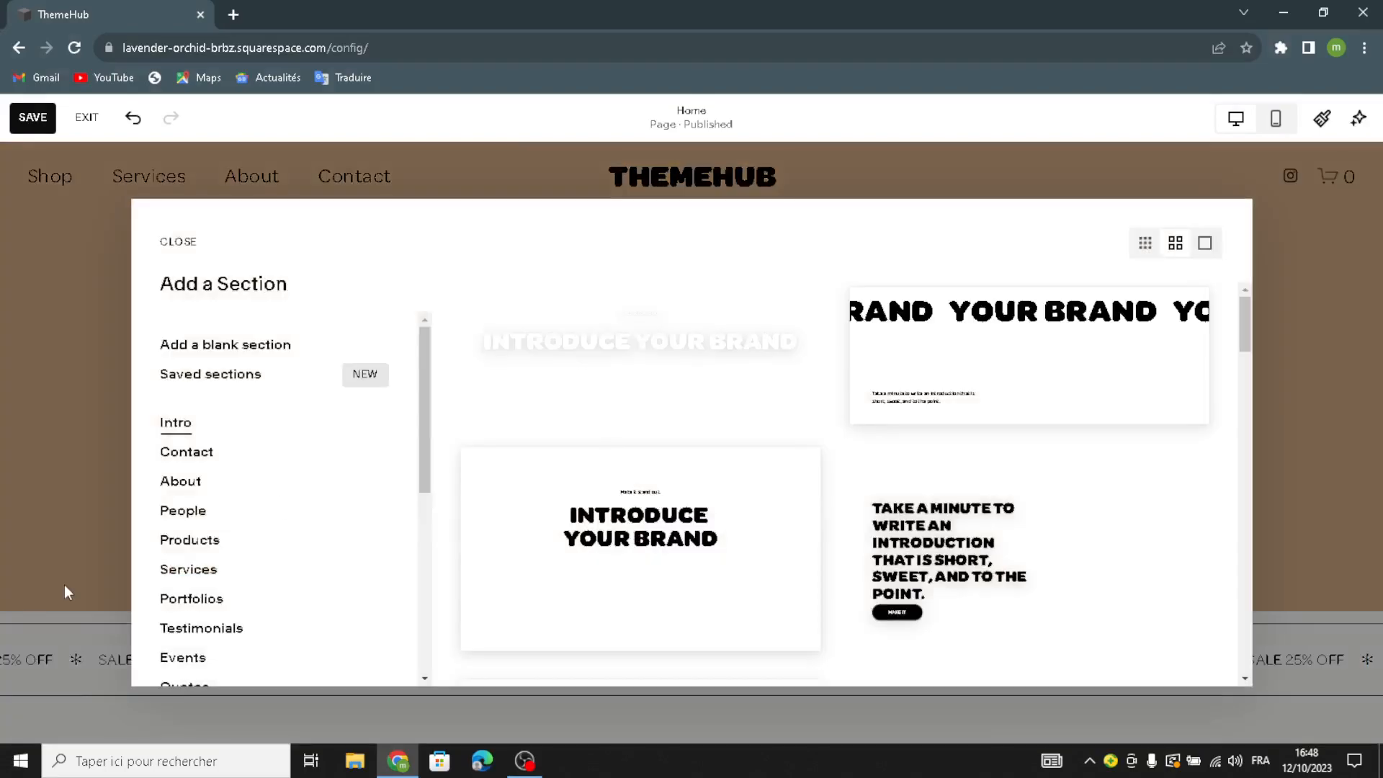
scroll(238, 618, down, 5)
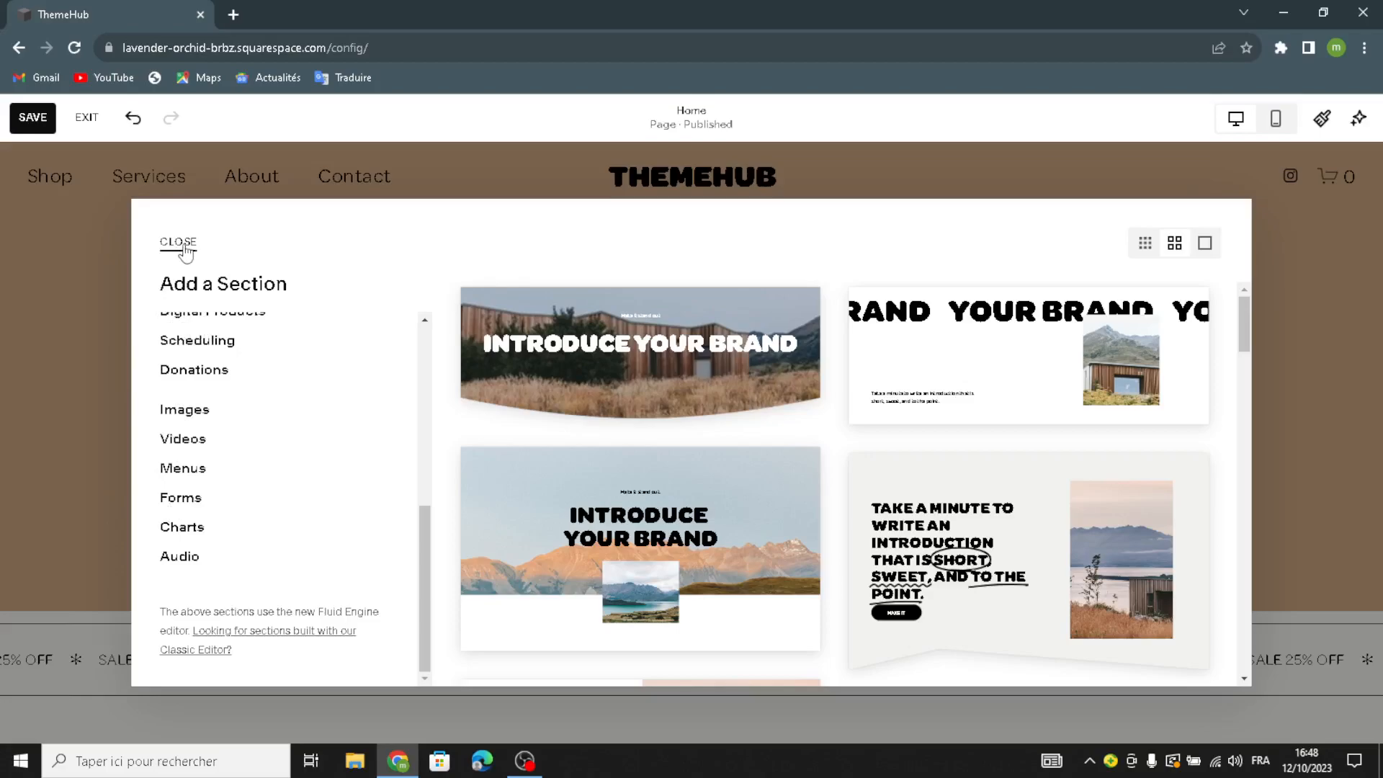
click(184, 247)
click(94, 265)
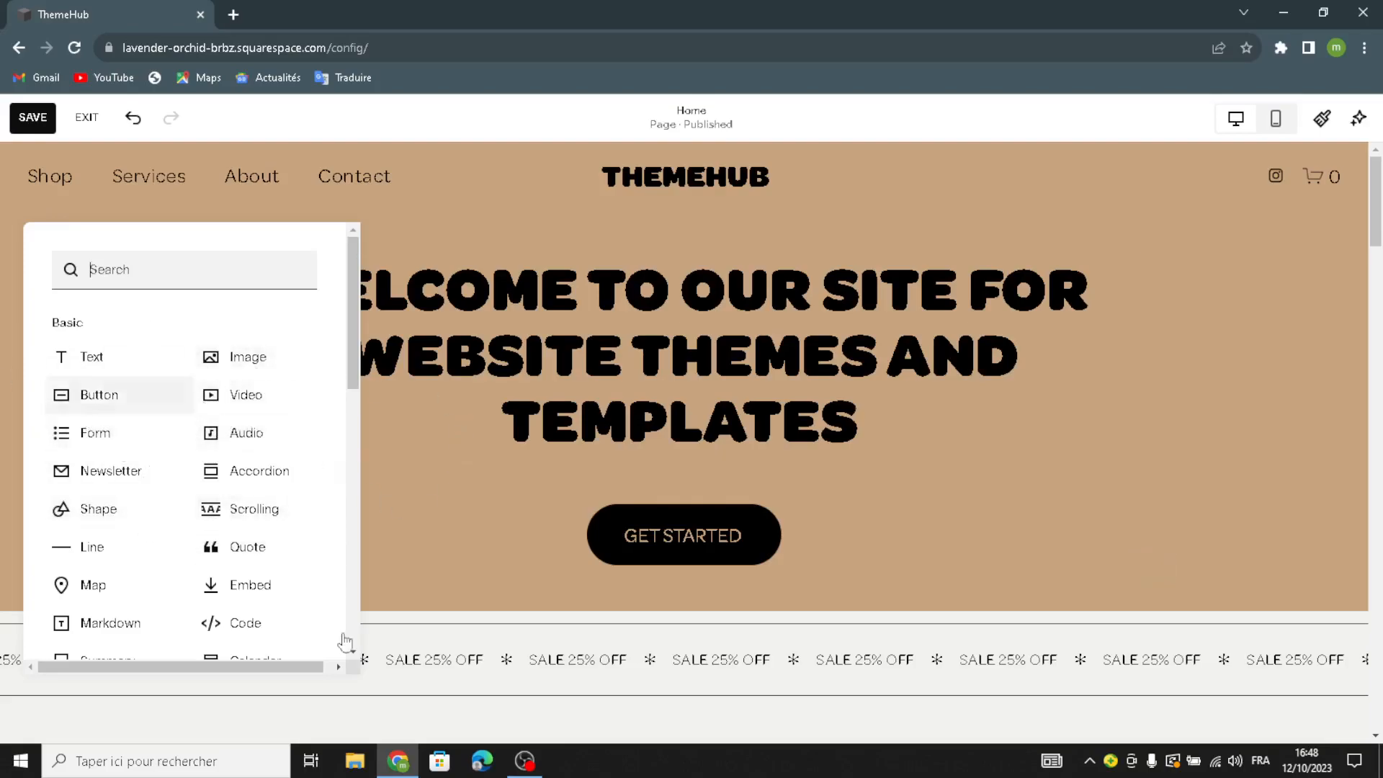
click(413, 505)
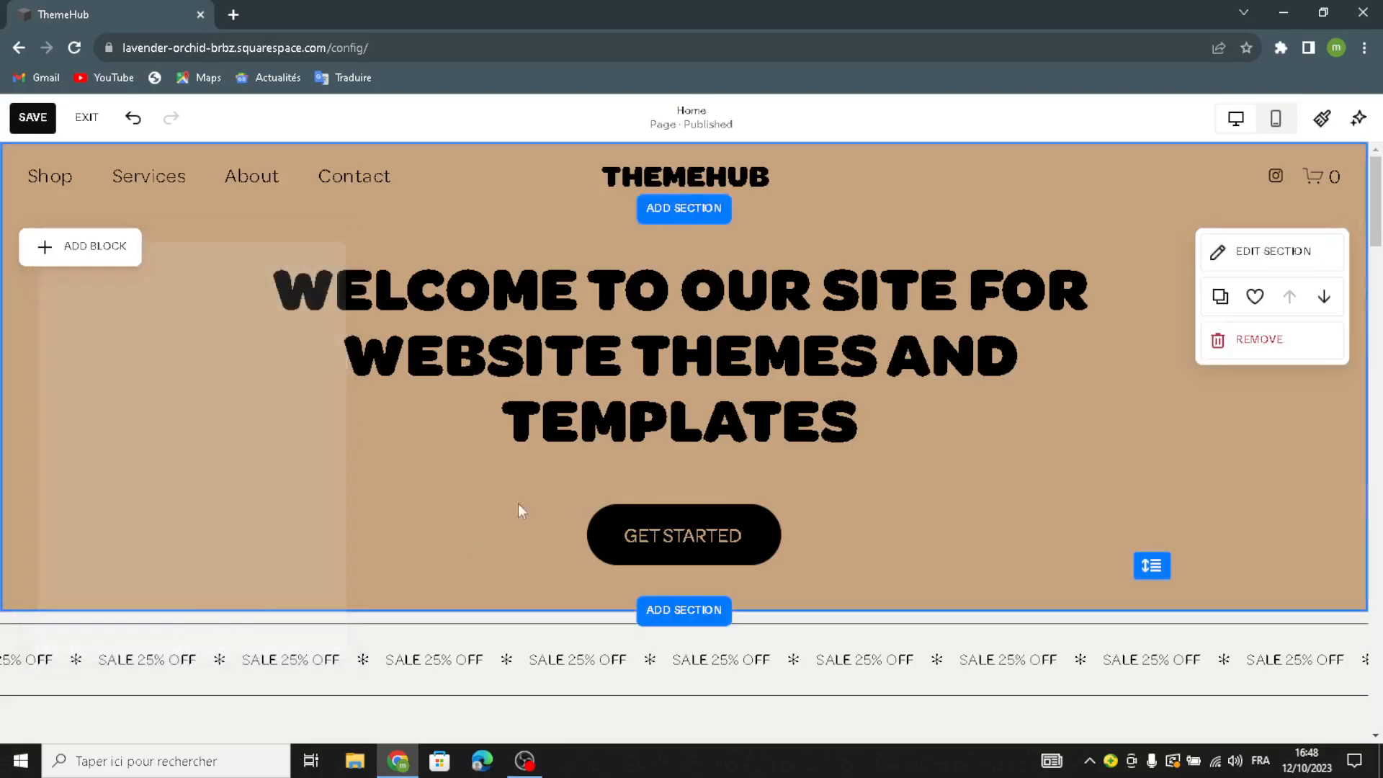
Step: Switch the hero section's background to an image and delete the sample landscape photo Aro Ha_0393.jpg
click(1248, 276)
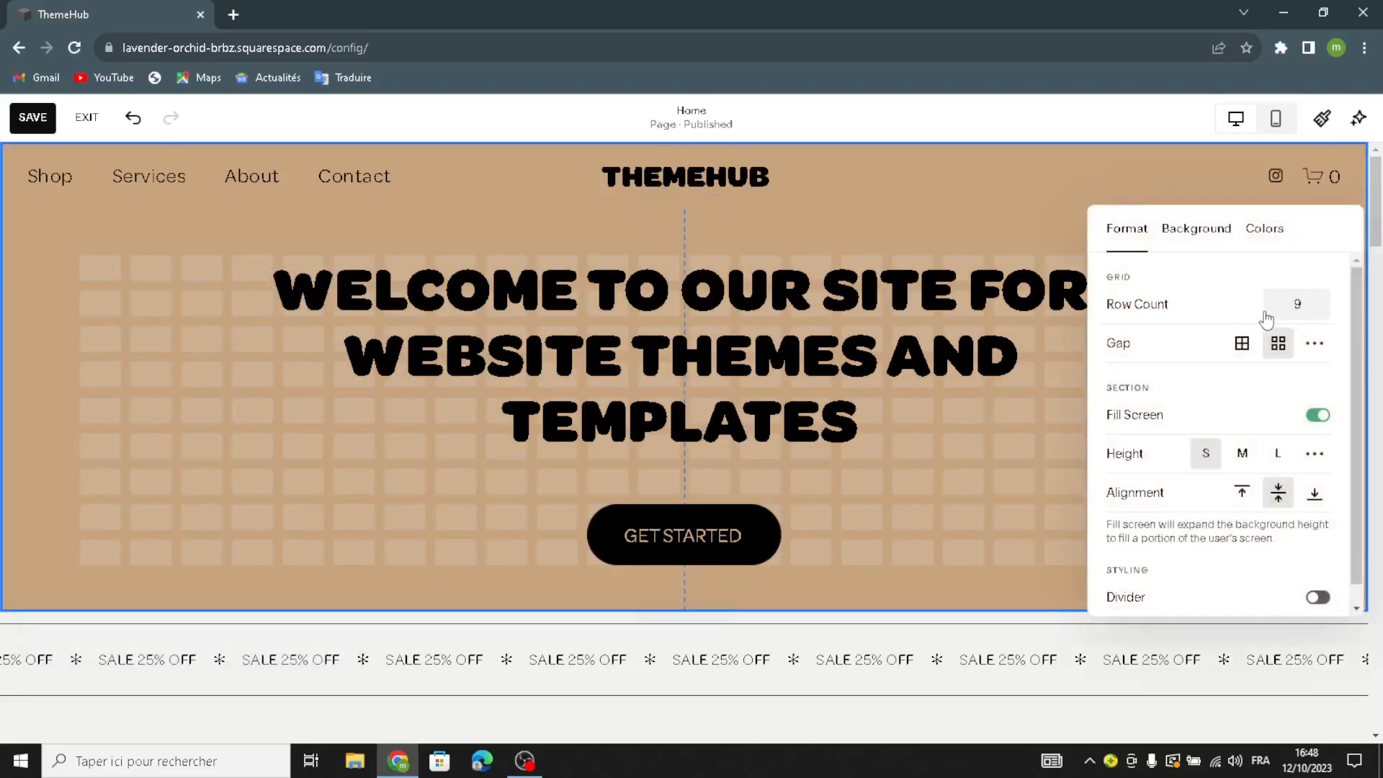
click(1212, 232)
scroll(1240, 438, down, 5)
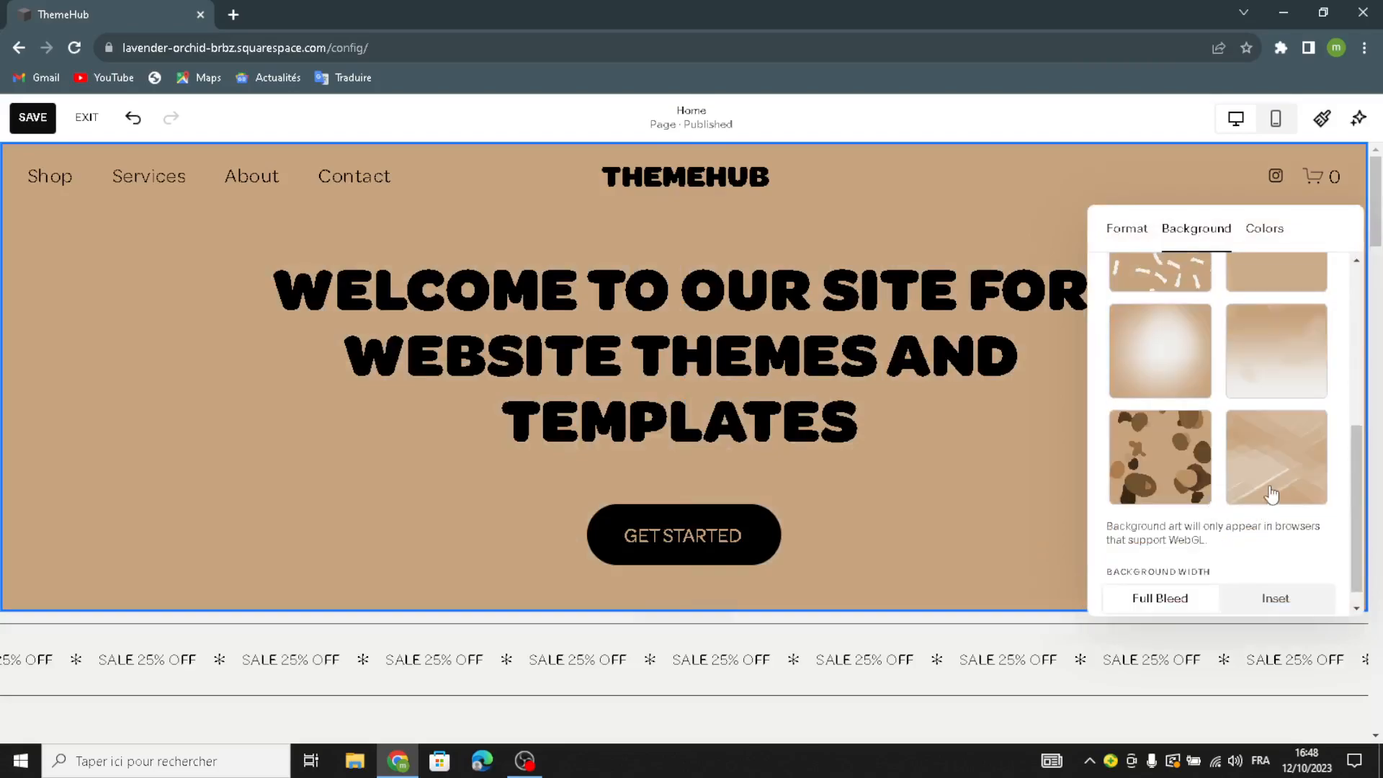
scroll(1272, 494, up, 5)
click(1143, 298)
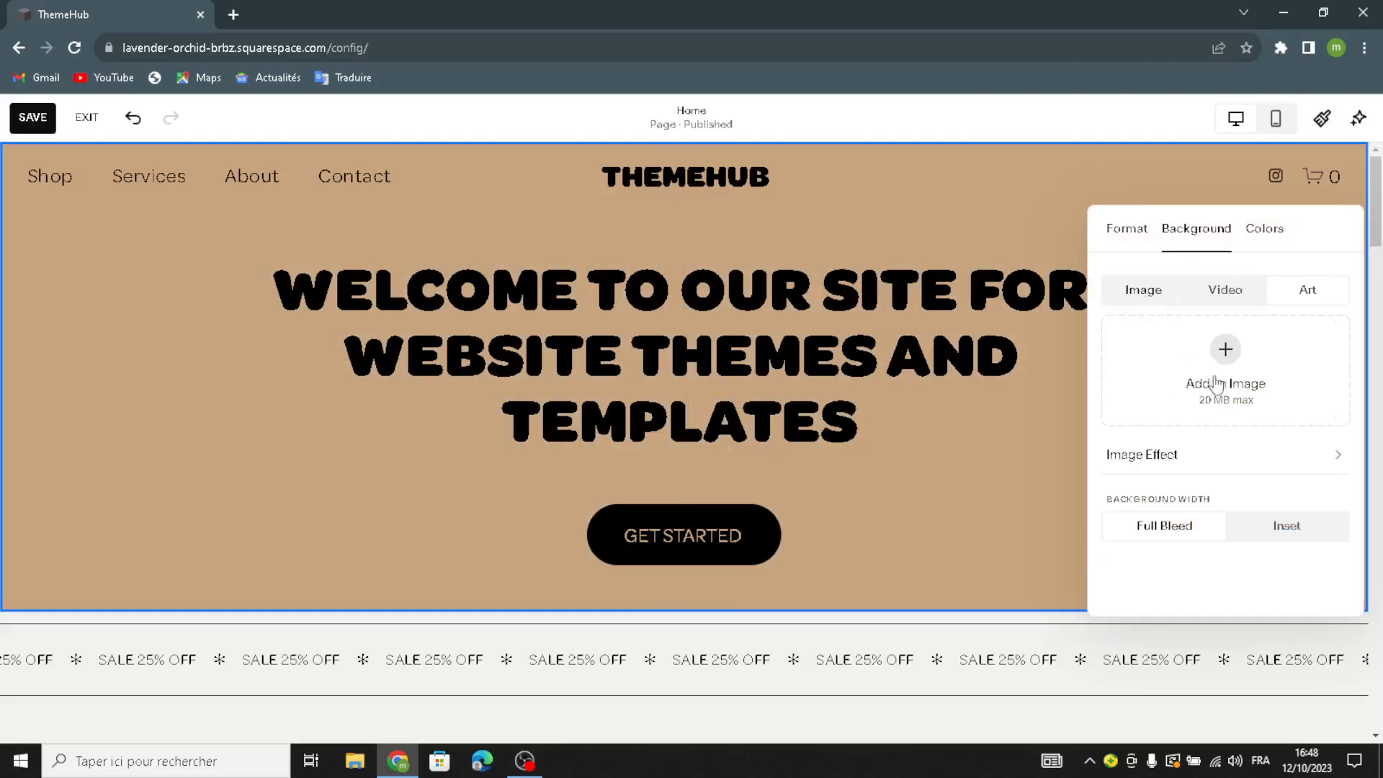
click(1292, 301)
click(1150, 295)
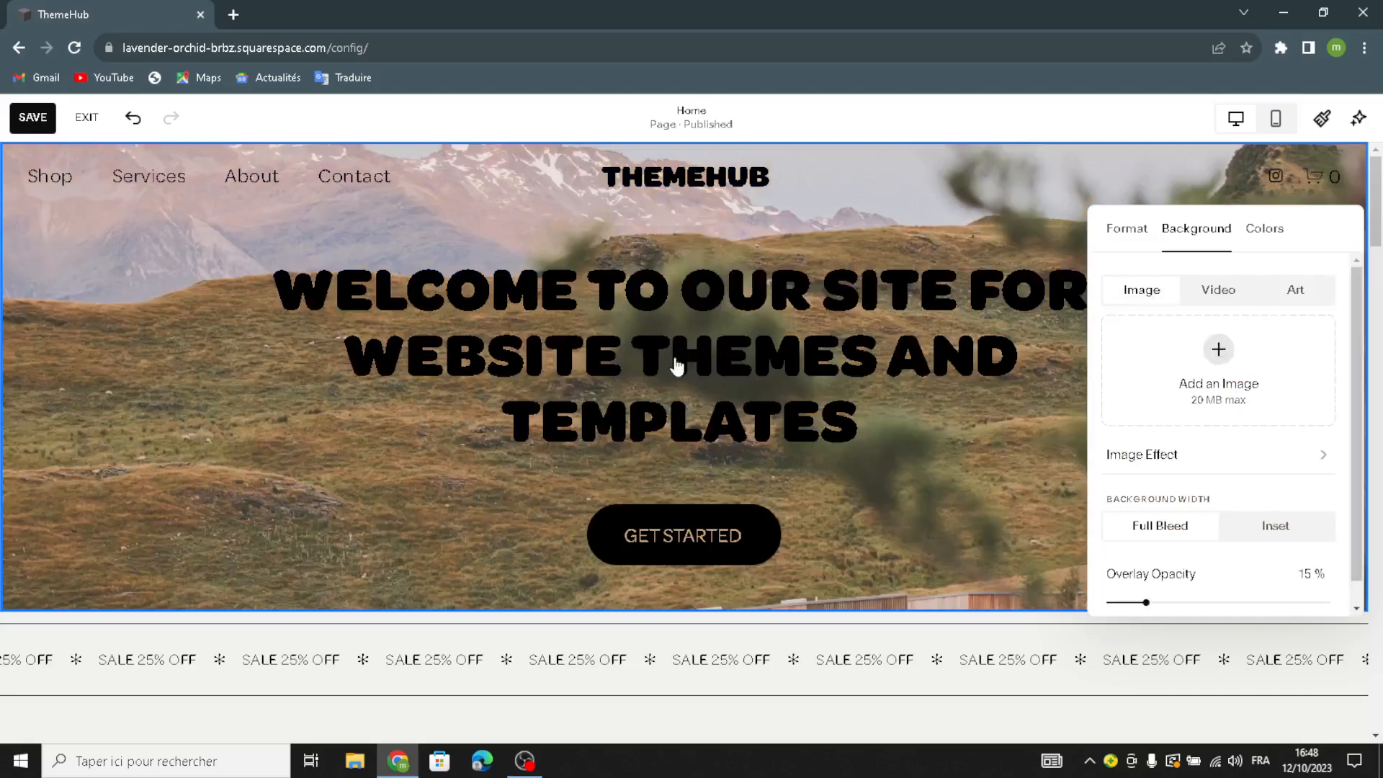
click(1279, 400)
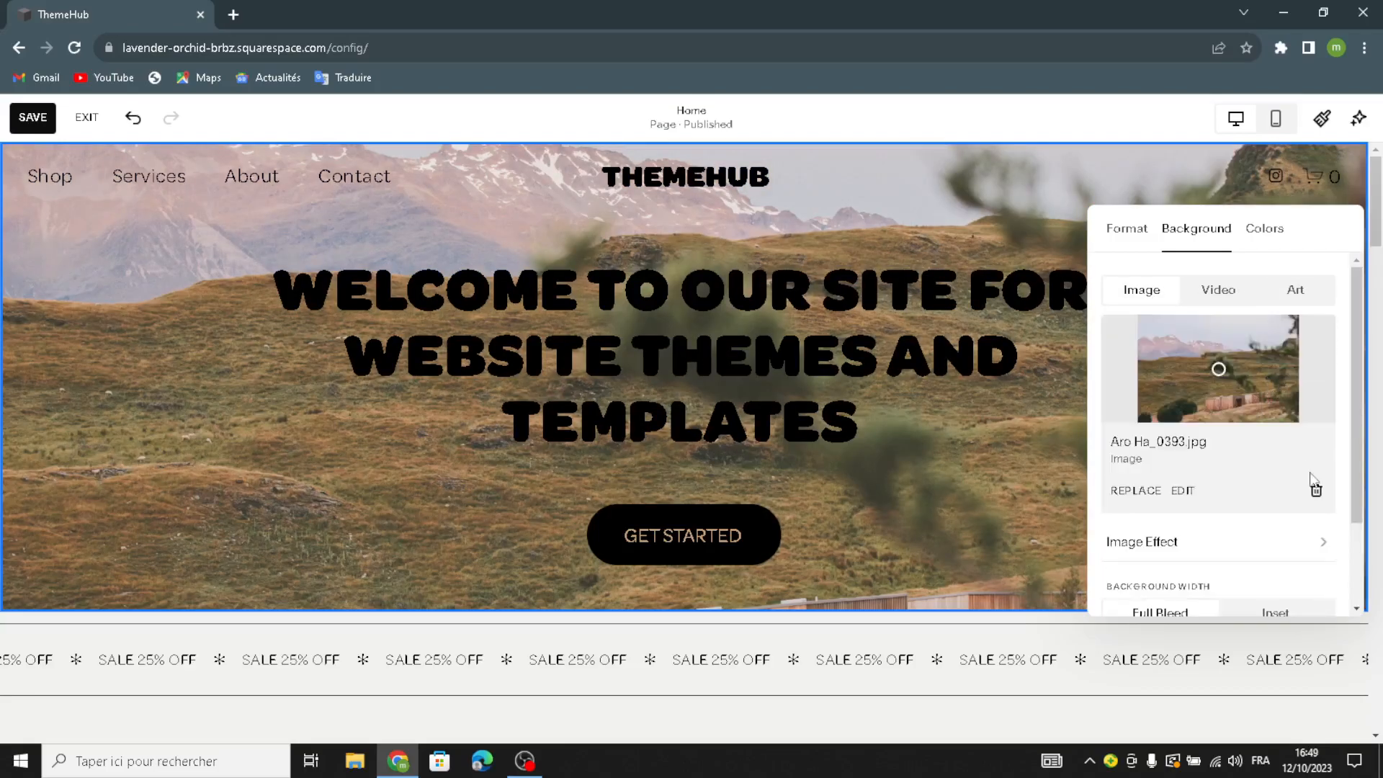
click(1316, 489)
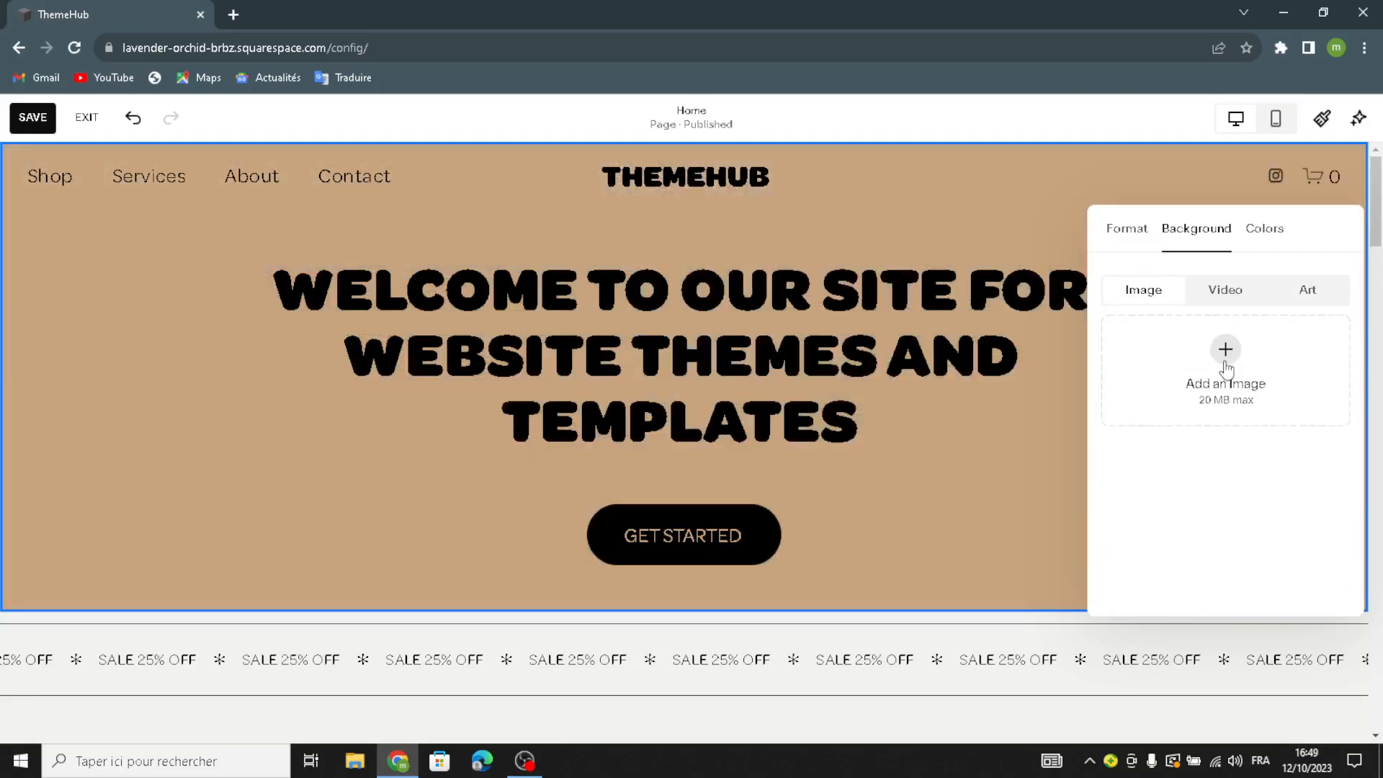
Step: Search the free stock images for "website themes and templates" and look through the results for a hero background
click(1225, 350)
click(1182, 435)
click(459, 204)
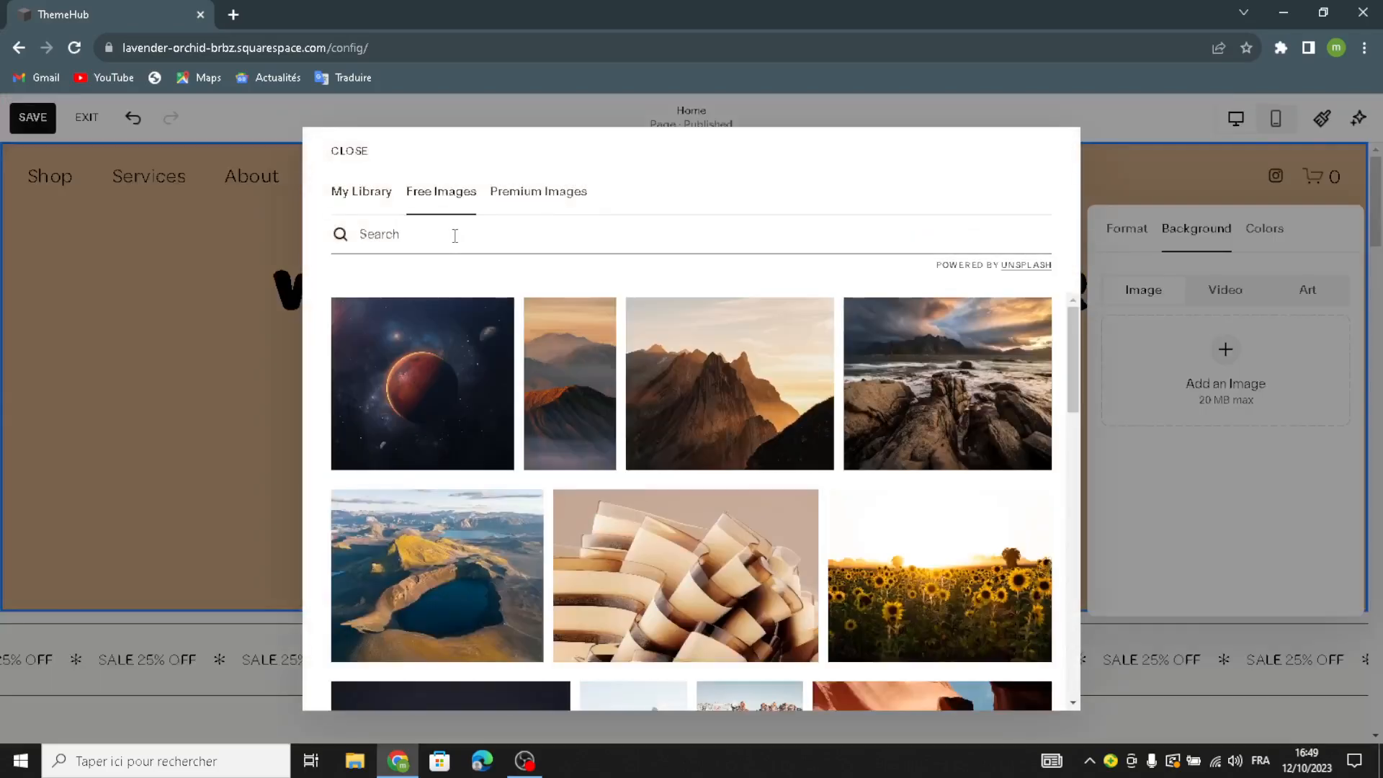
text(we)
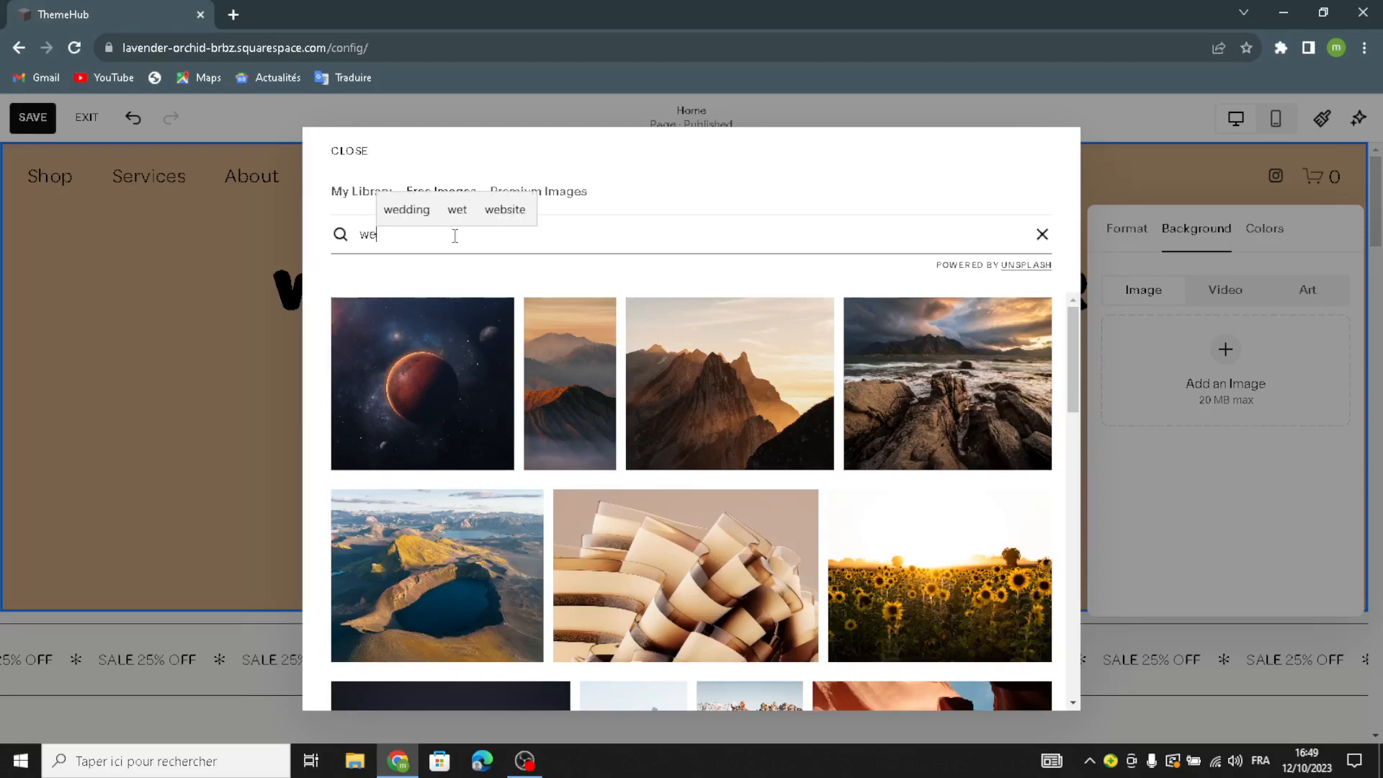
text(bsite the)
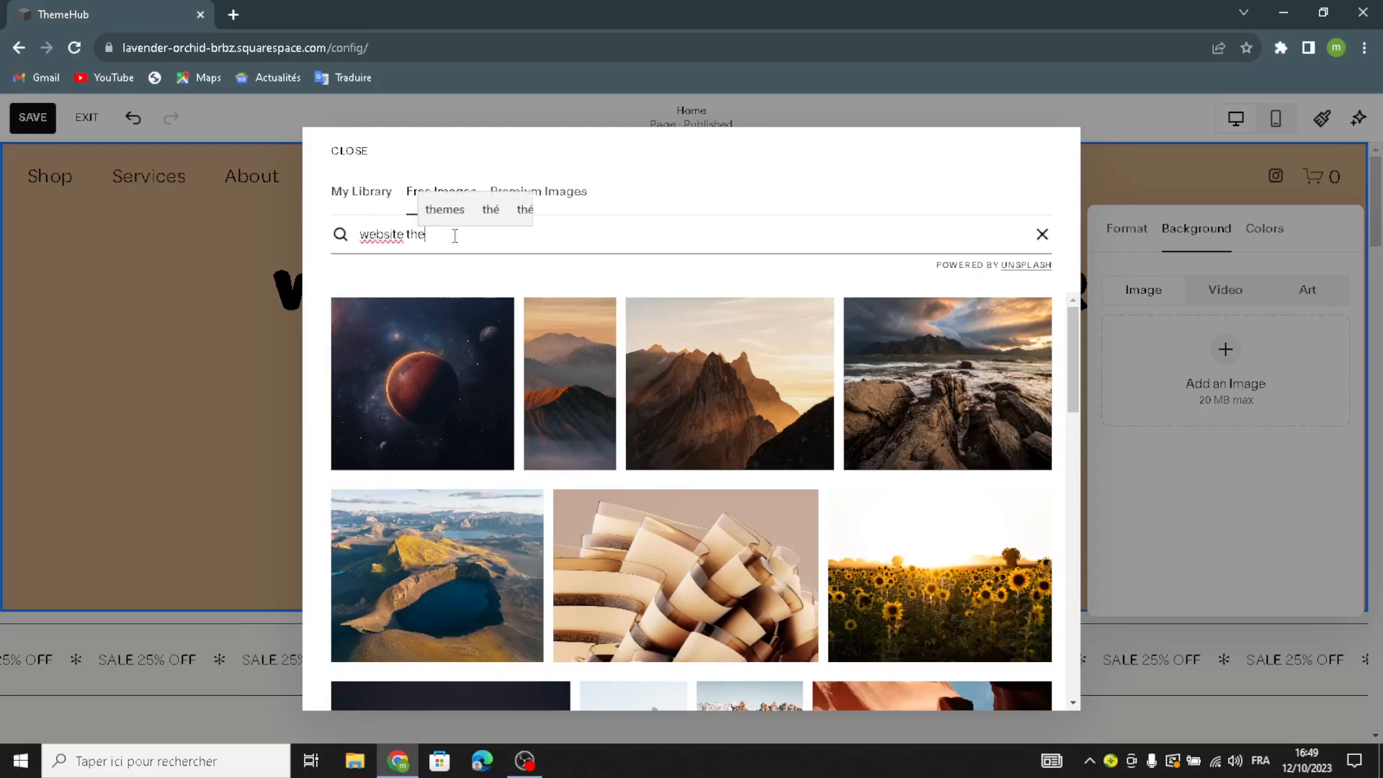
text(mes and templates)
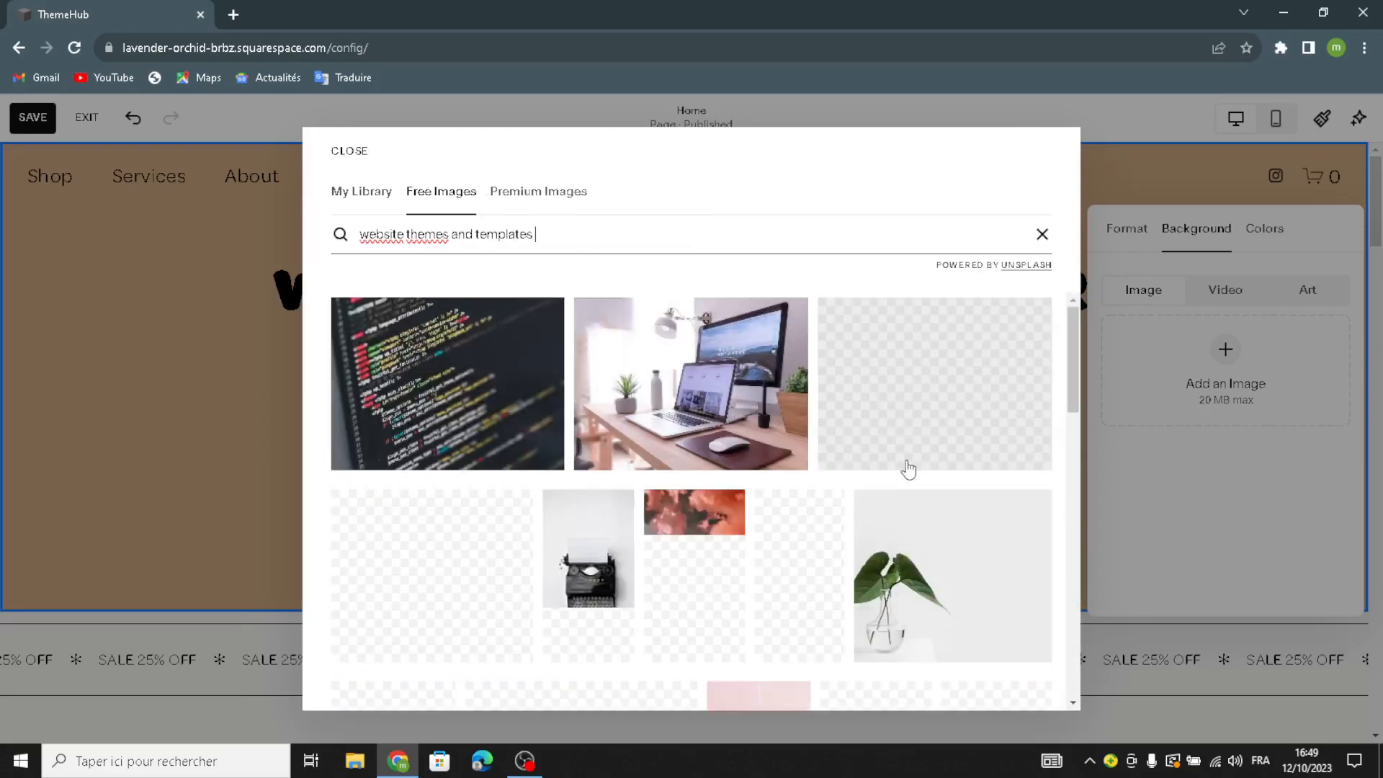
scroll(979, 504, down, 3)
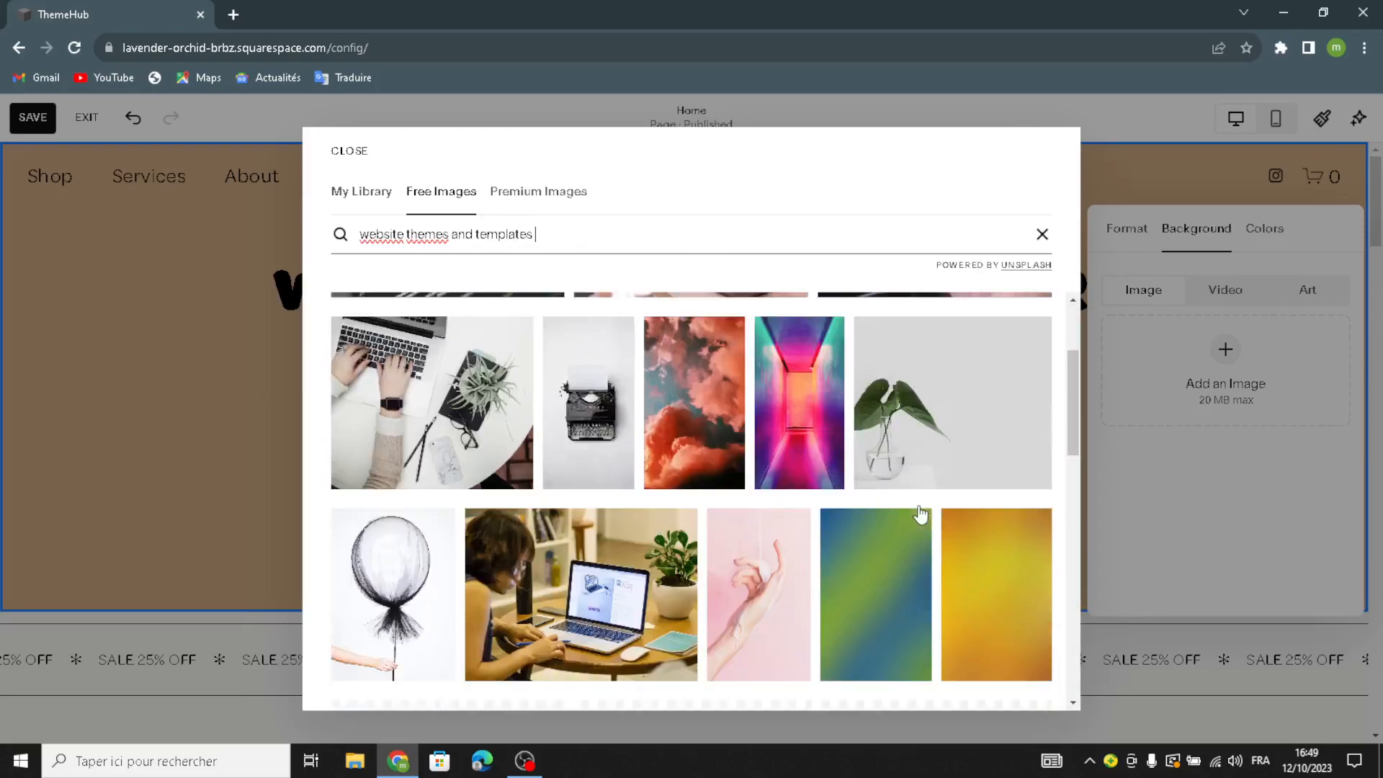
scroll(630, 542, down, 4)
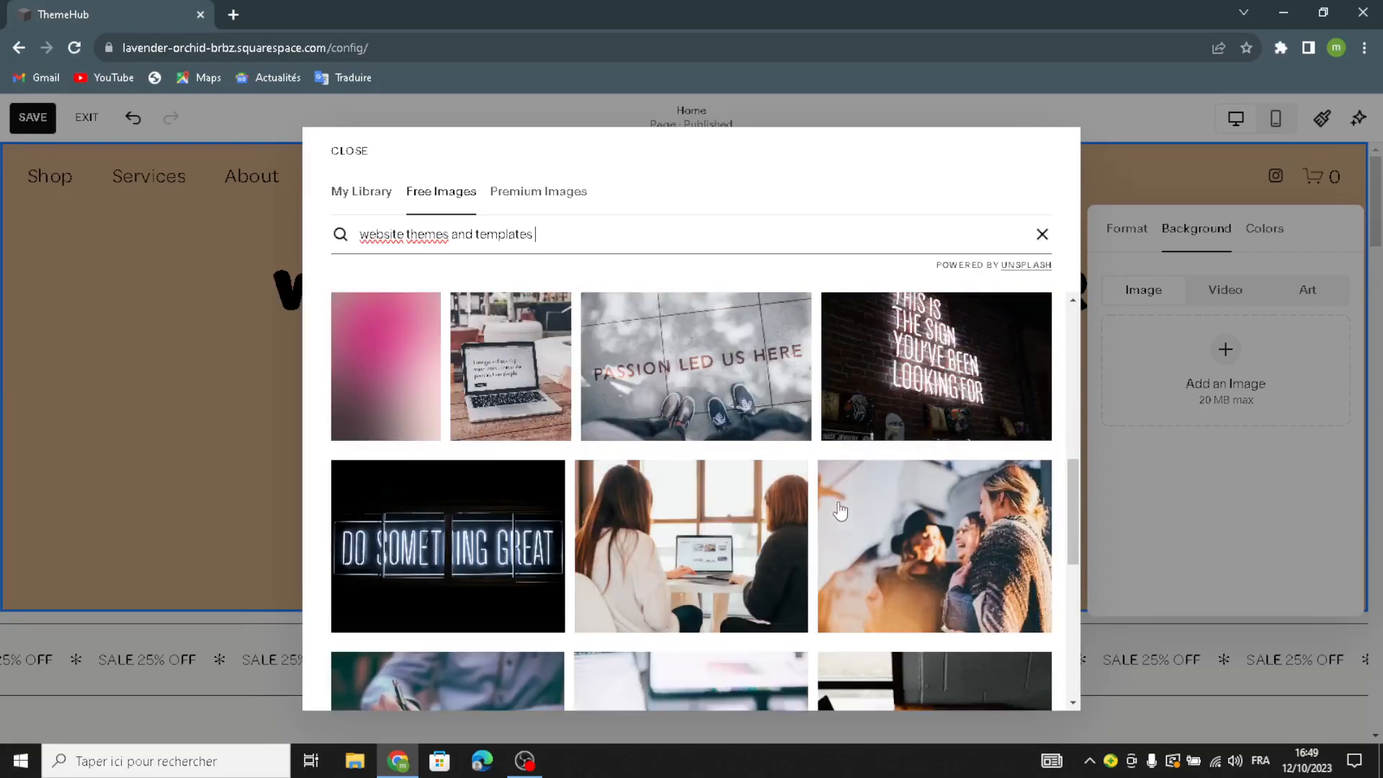
scroll(840, 509, down, 7)
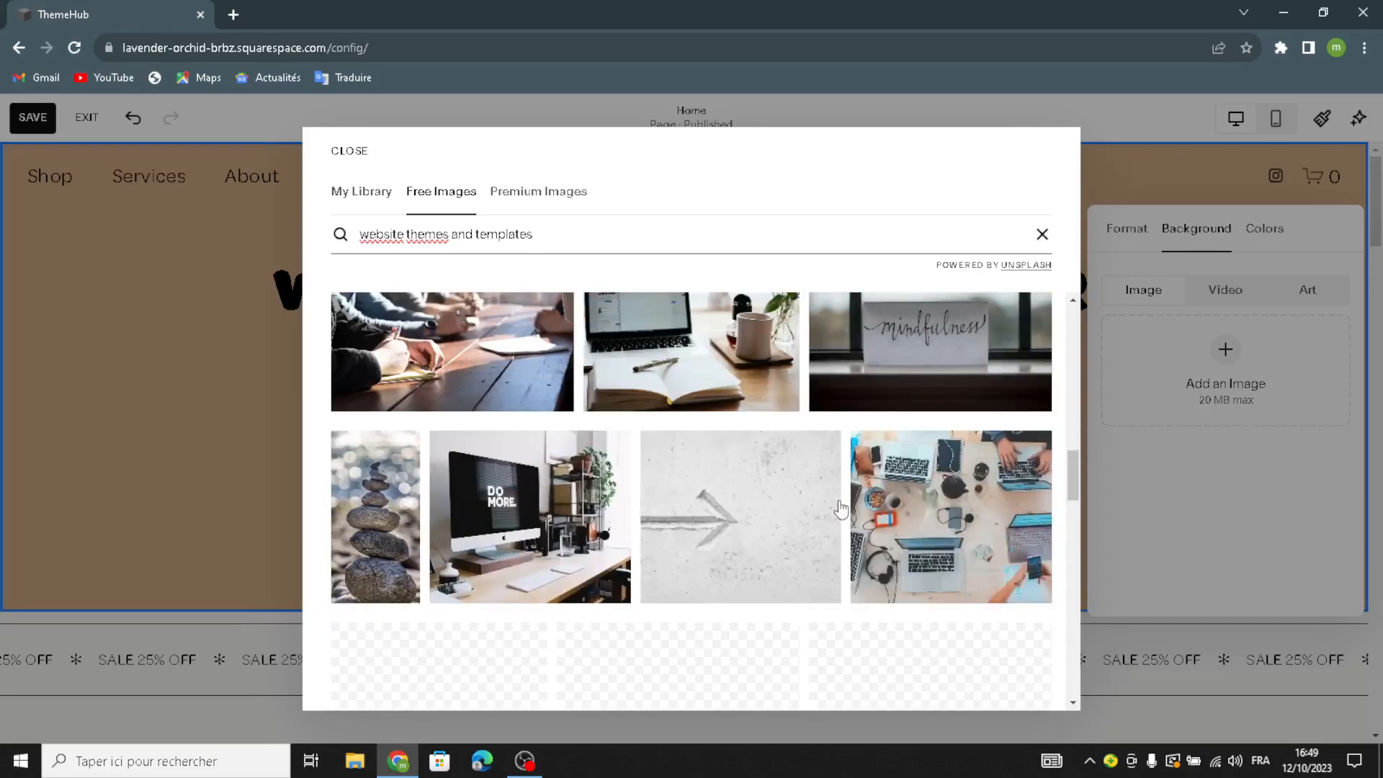
scroll(840, 508, down, 2)
scroll(841, 508, down, 3)
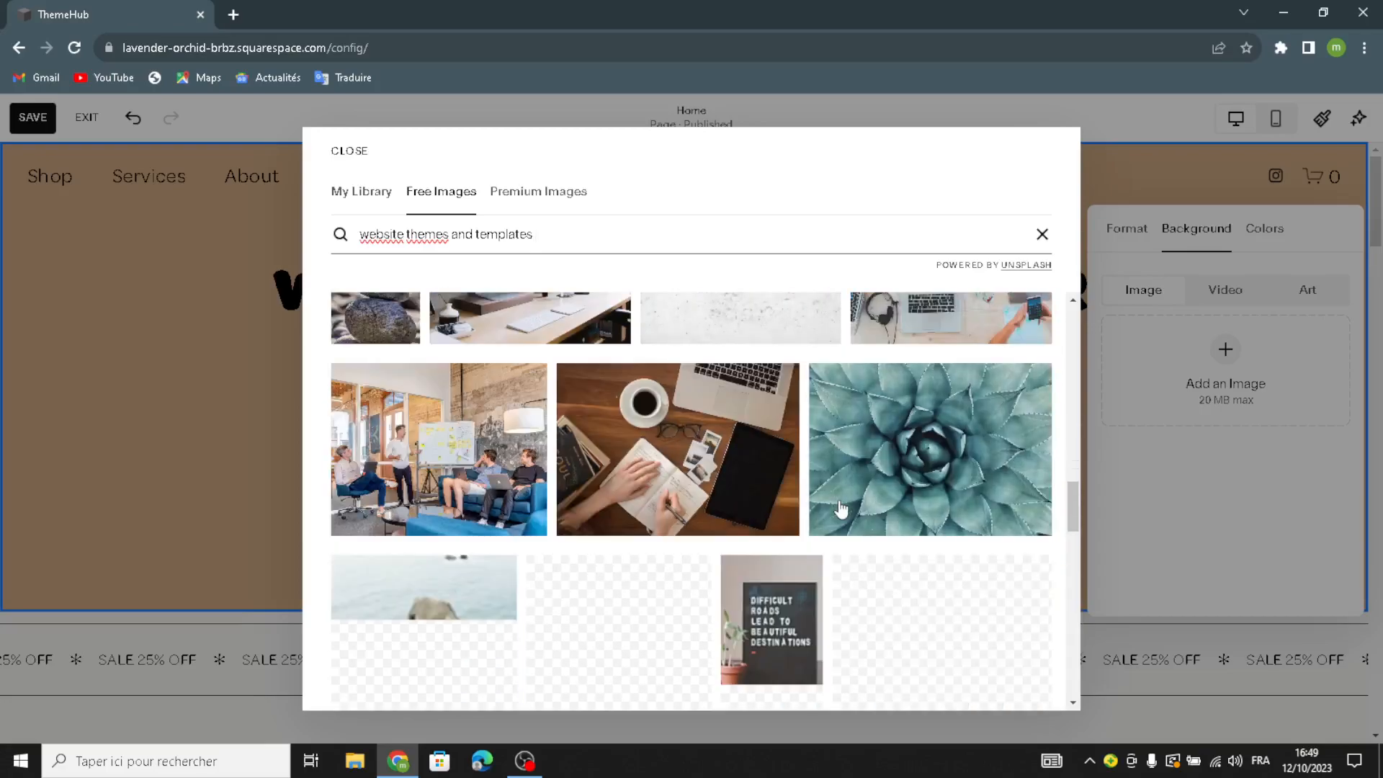
Step: Shorten the free image search to "website themes" and browse the results for a suitable hero background
drag(593, 230, 450, 240)
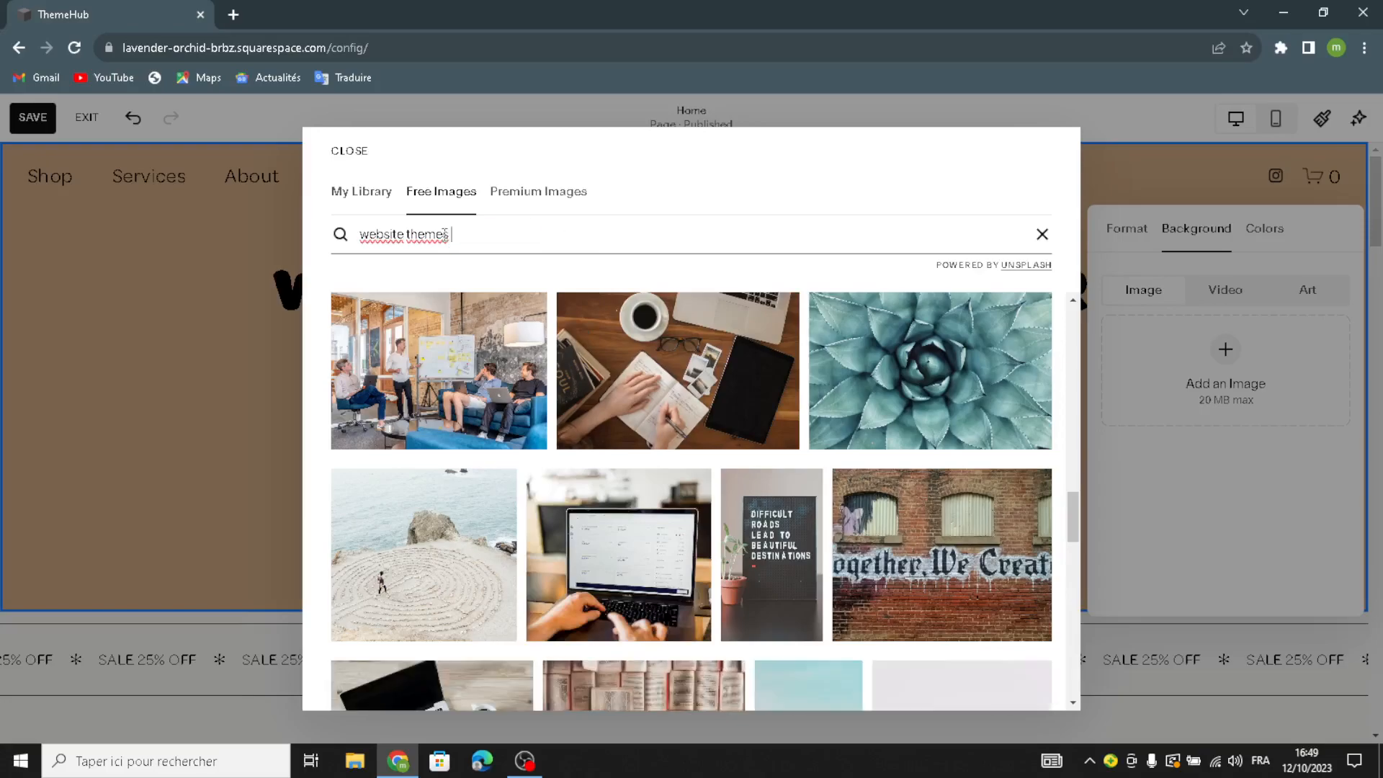
key(BackSpace)
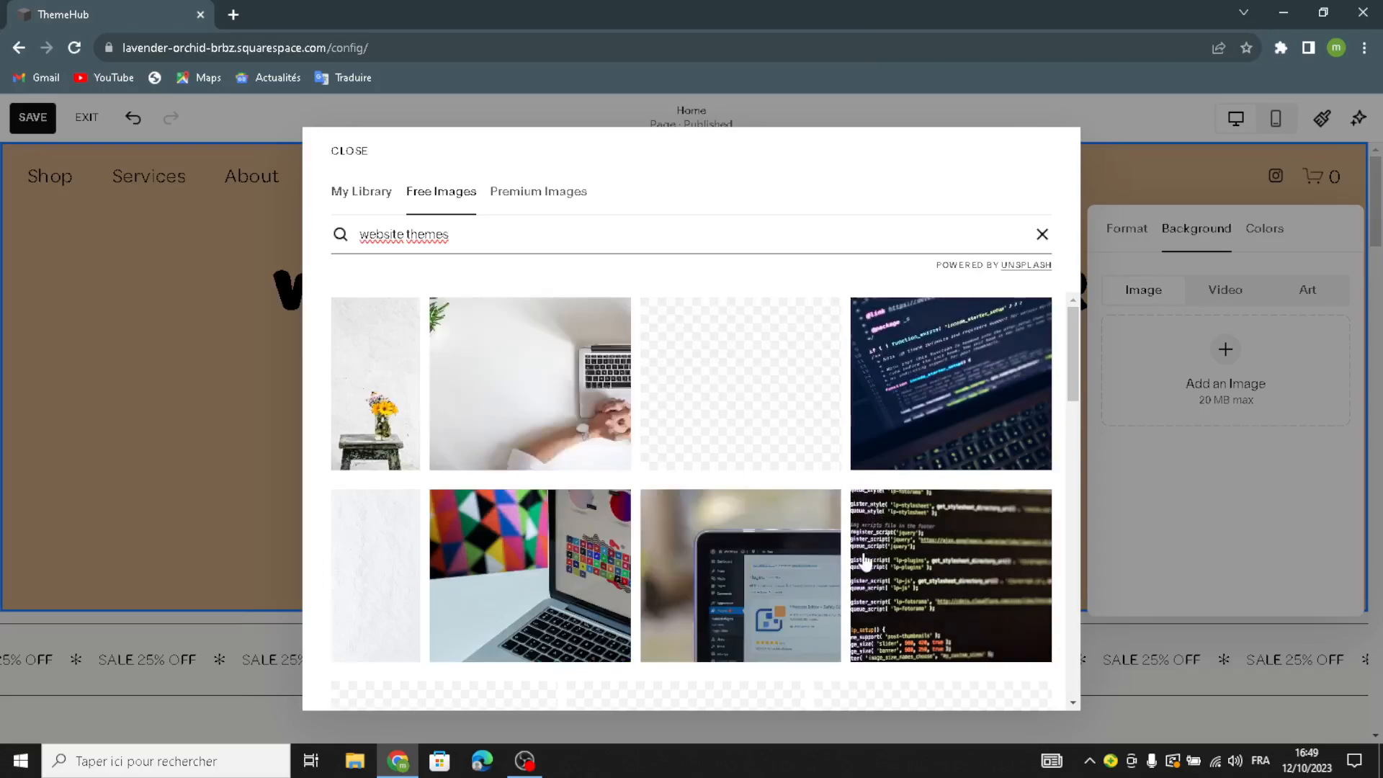
scroll(882, 526, down, 1)
scroll(864, 562, down, 2)
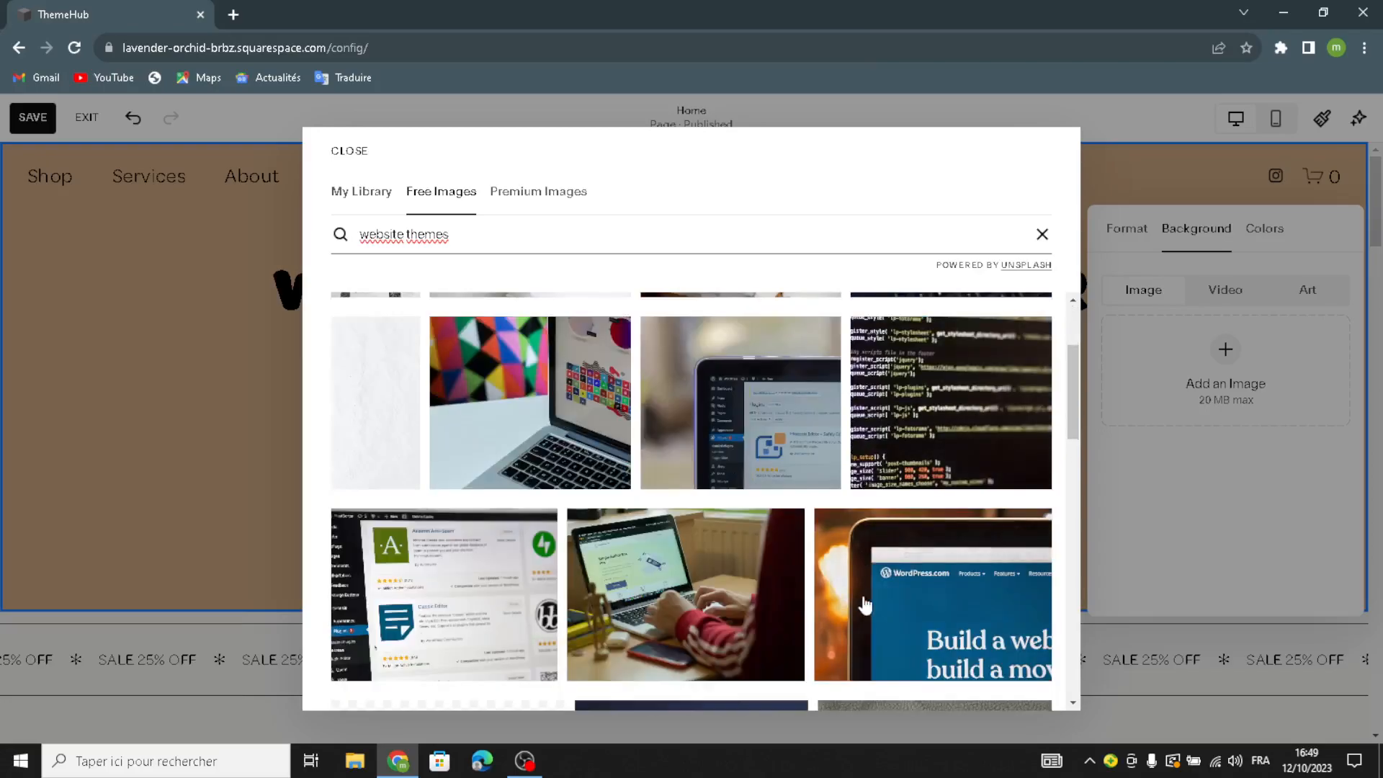
scroll(865, 605, down, 2)
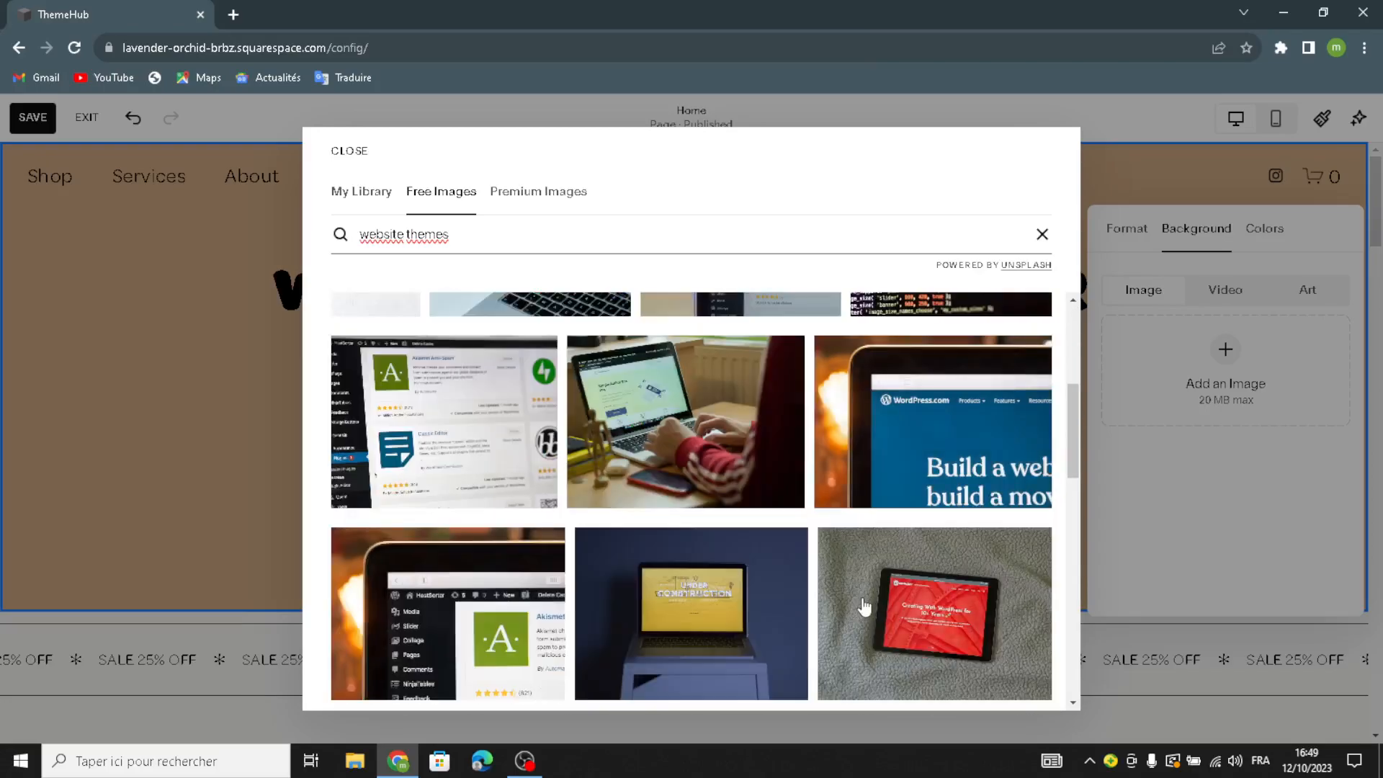
scroll(865, 608, down, 3)
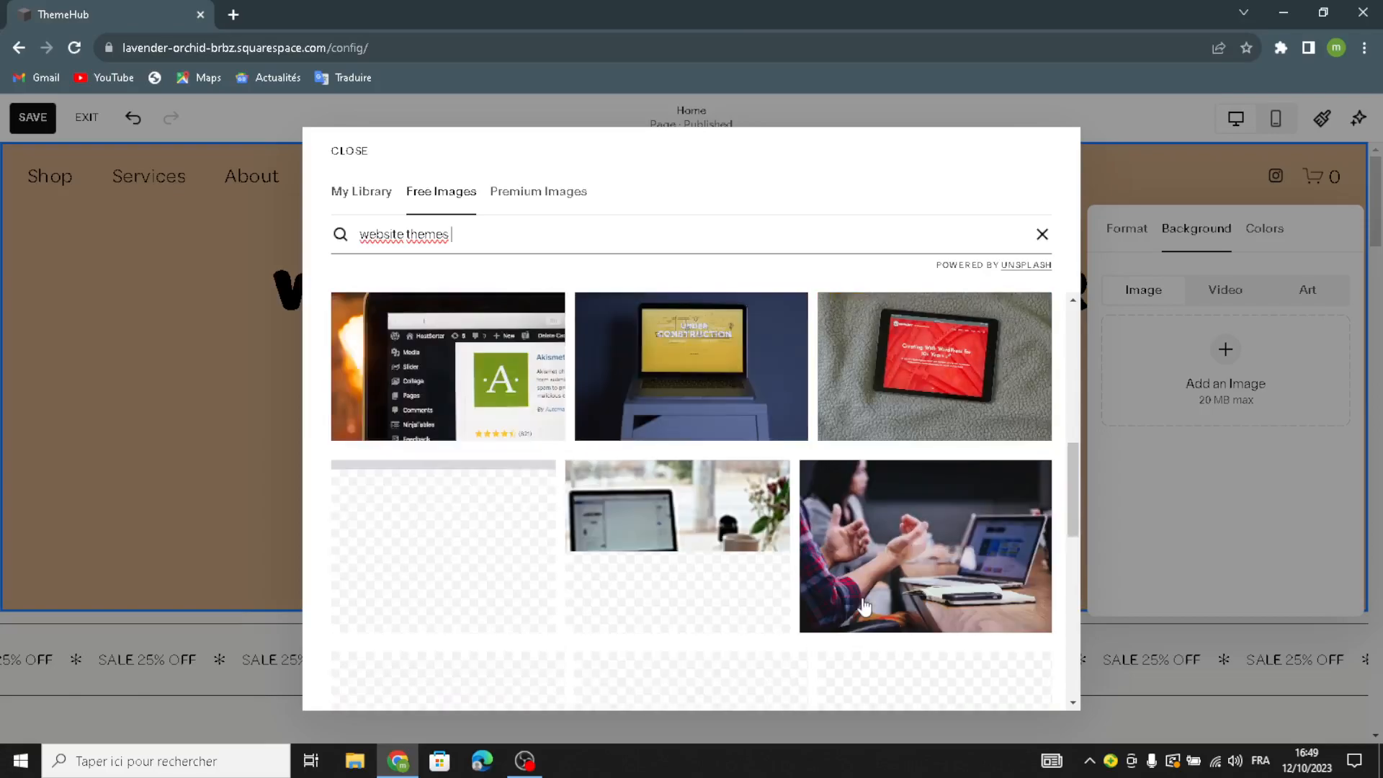
scroll(864, 607, down, 2)
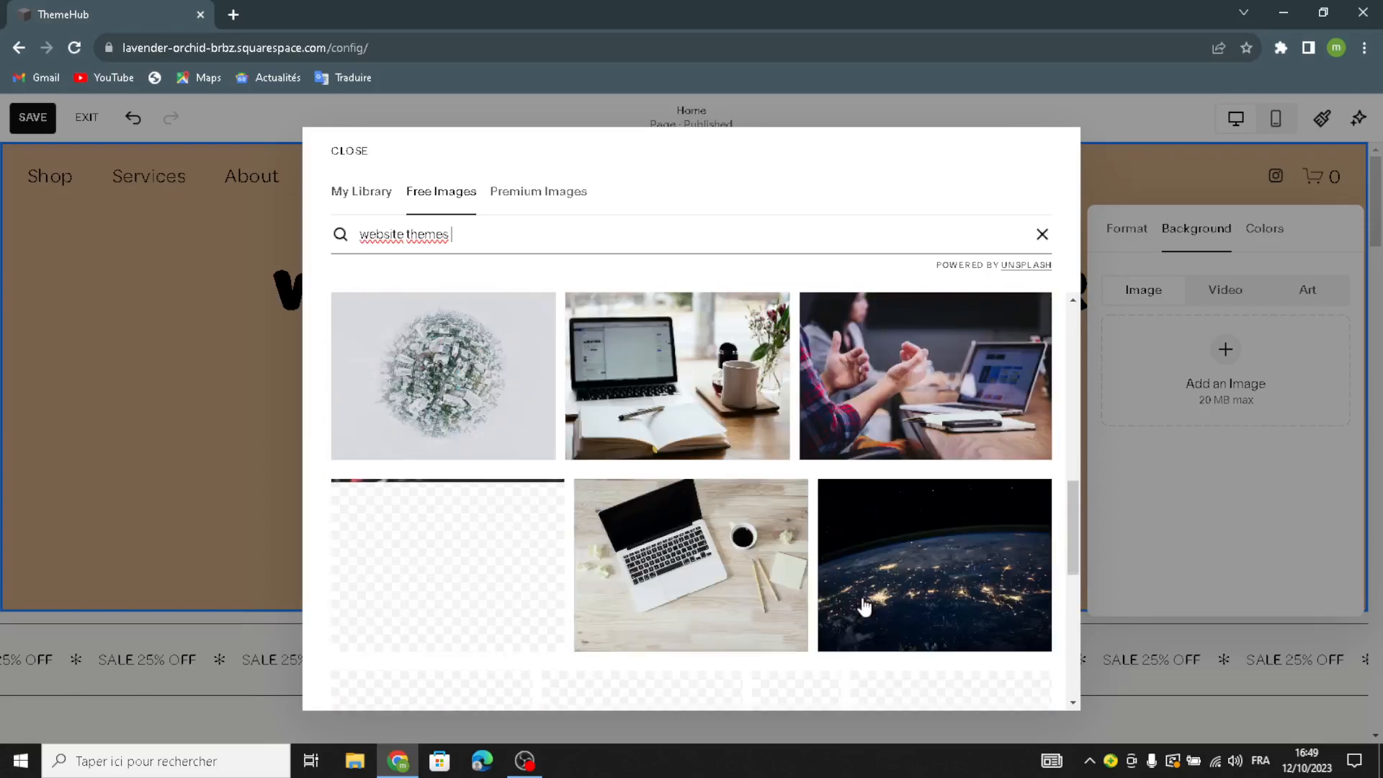
scroll(865, 607, down, 2)
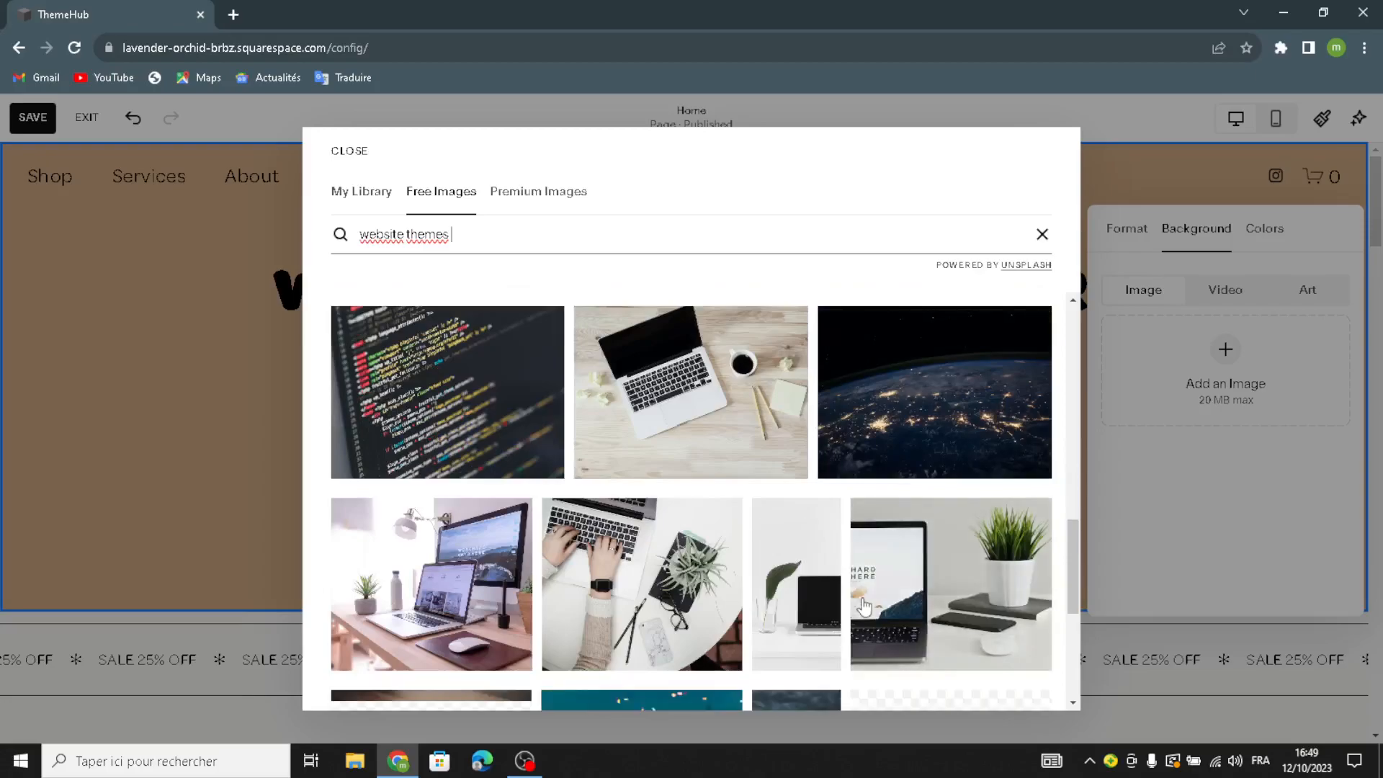
scroll(864, 607, down, 2)
scroll(864, 607, down, 4)
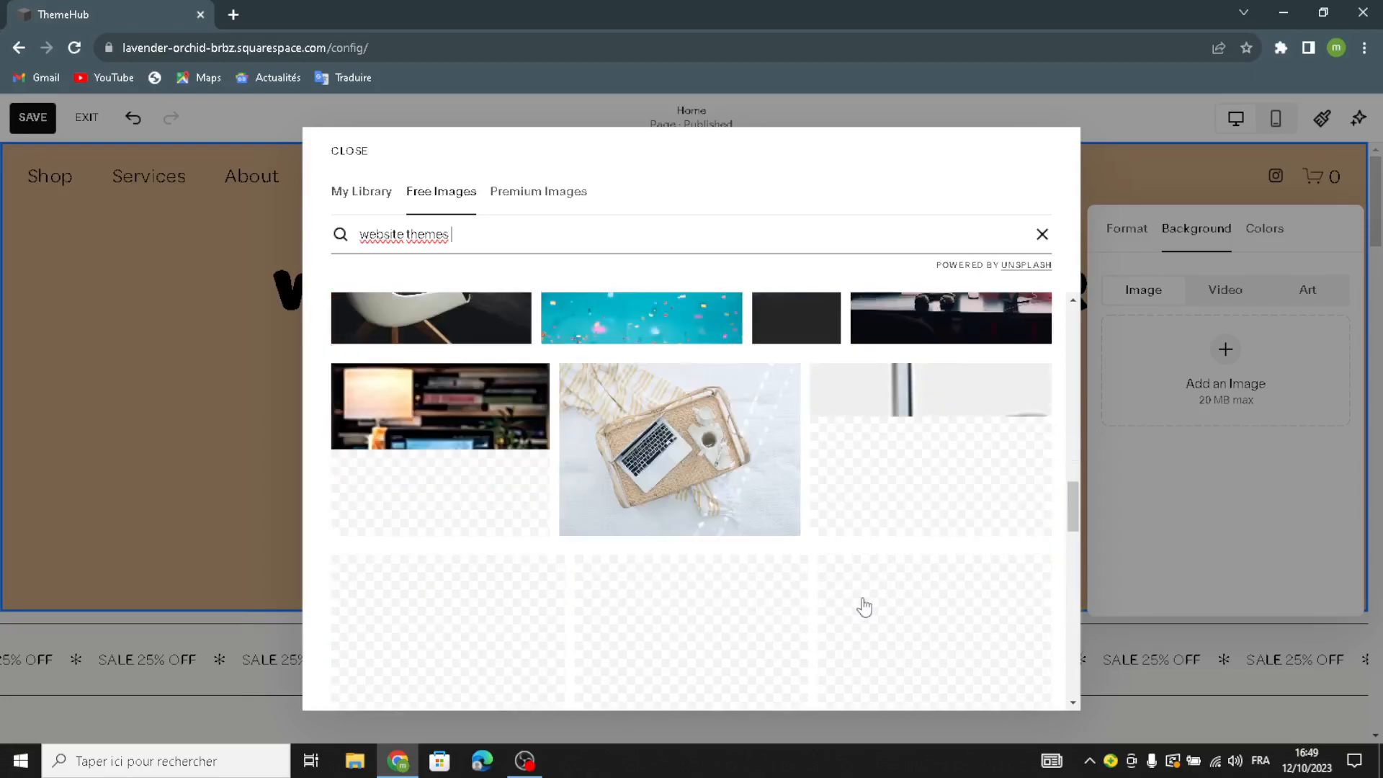
scroll(864, 607, up, 6)
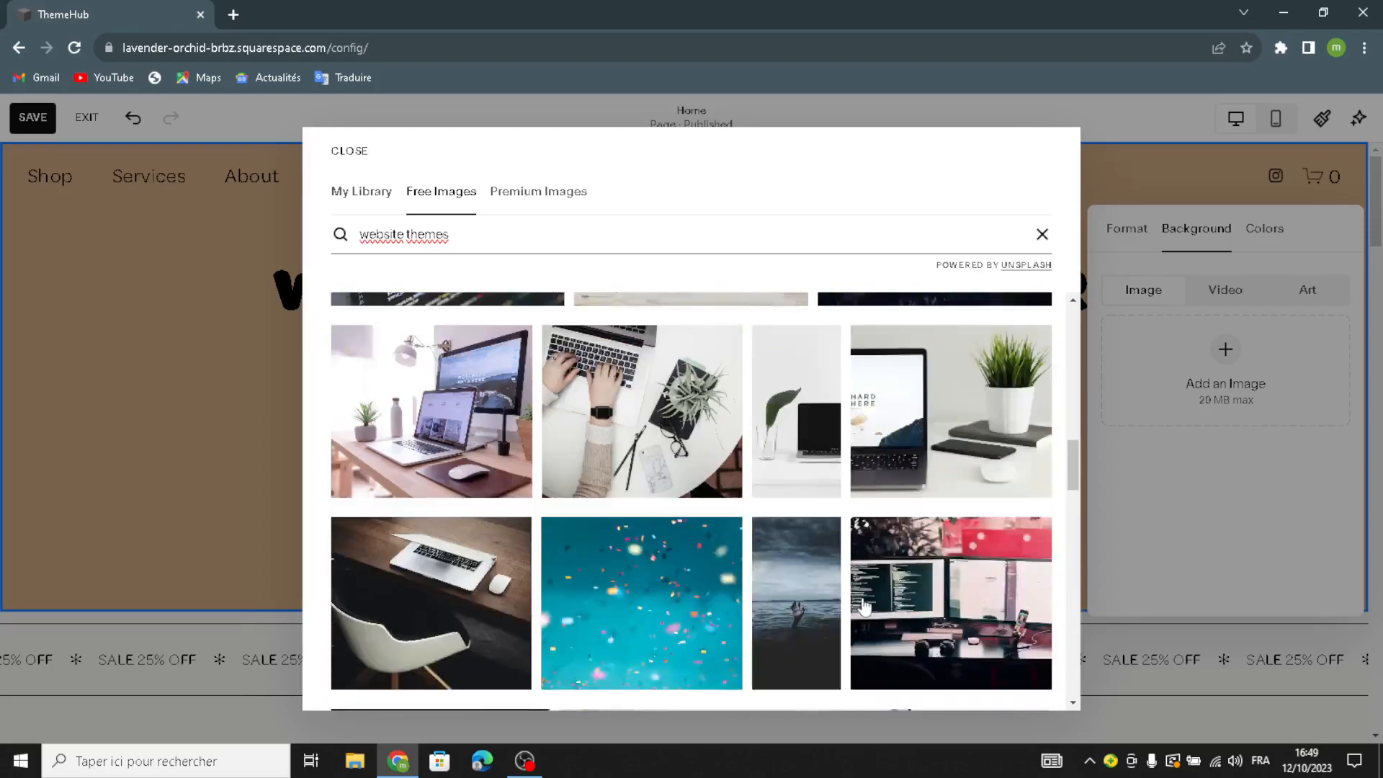
scroll(864, 607, up, 5)
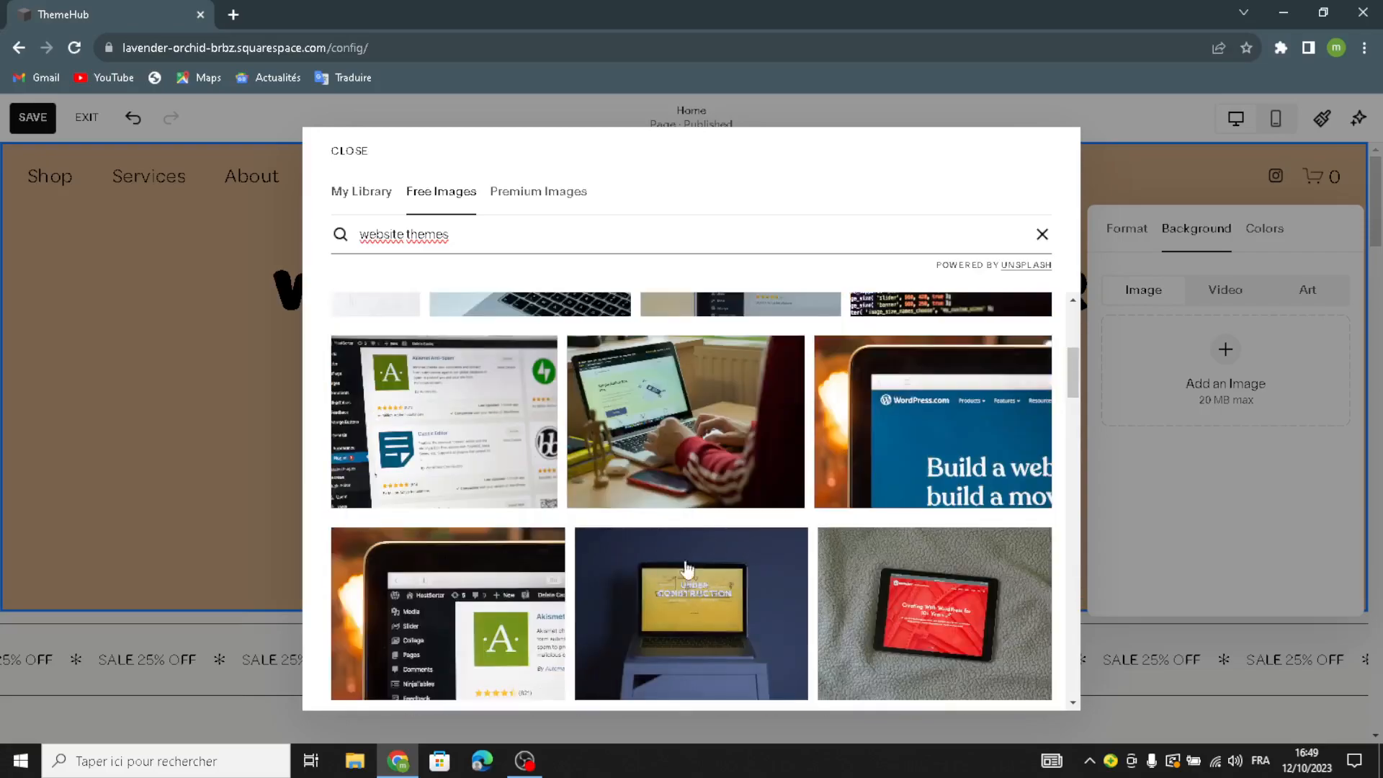
Step: Add the WebFactory Ltd photo of hands in red sleeves typing on a laptop as the hero section's background
click(705, 481)
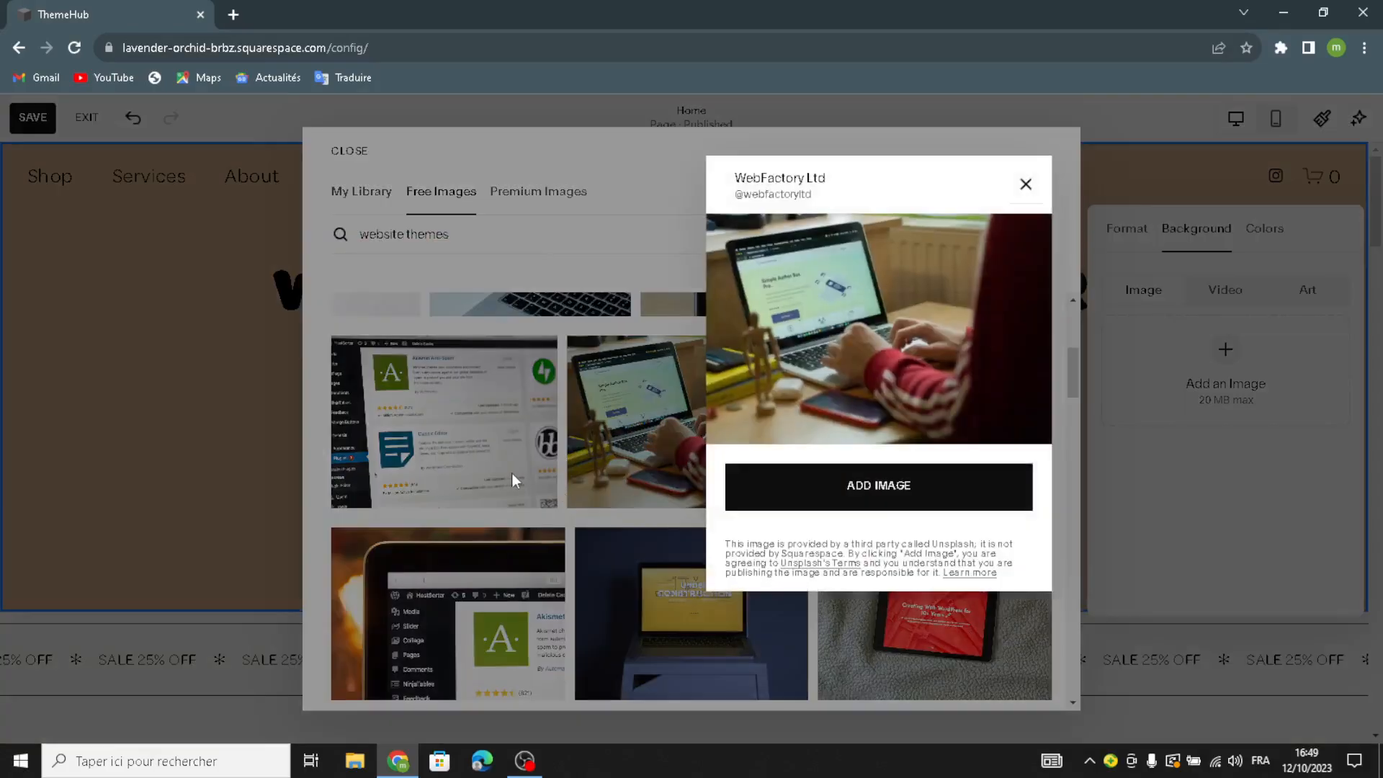
click(823, 497)
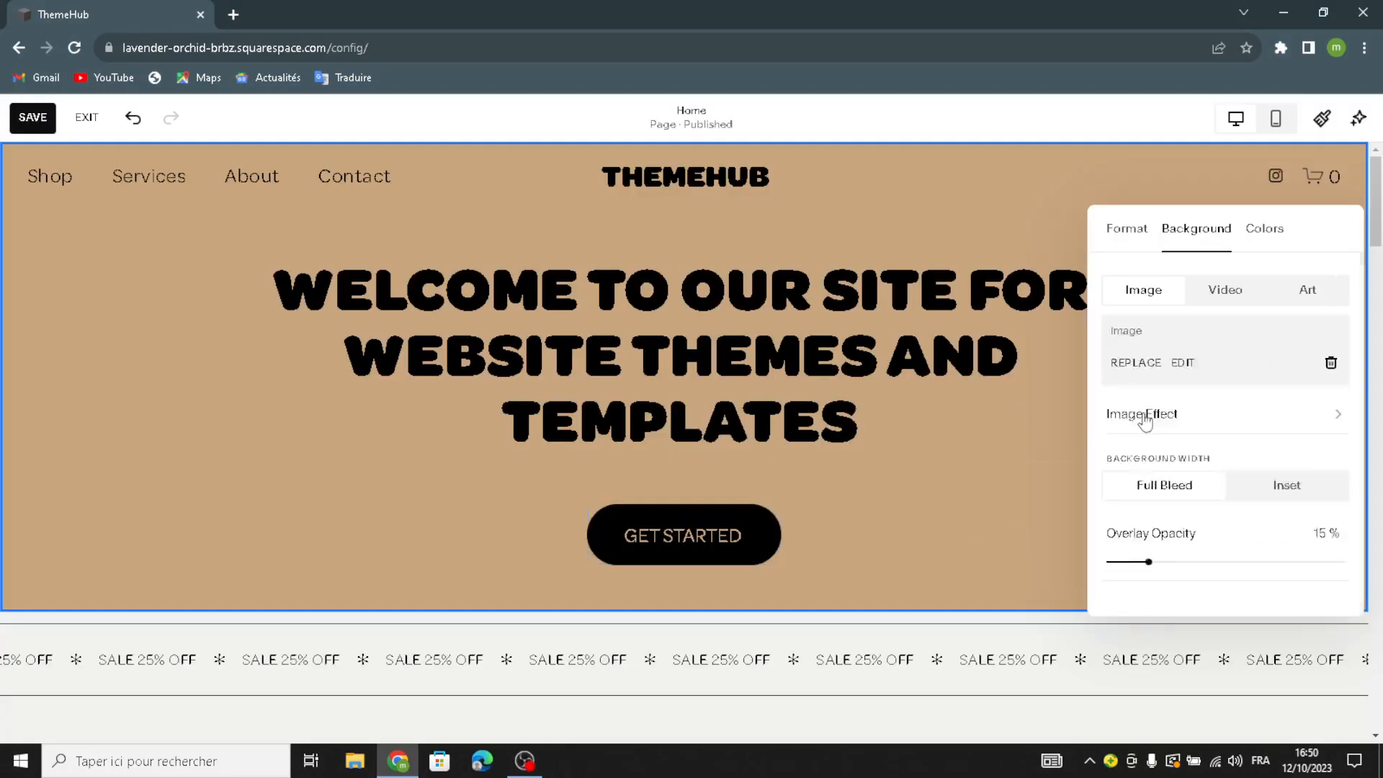
click(938, 527)
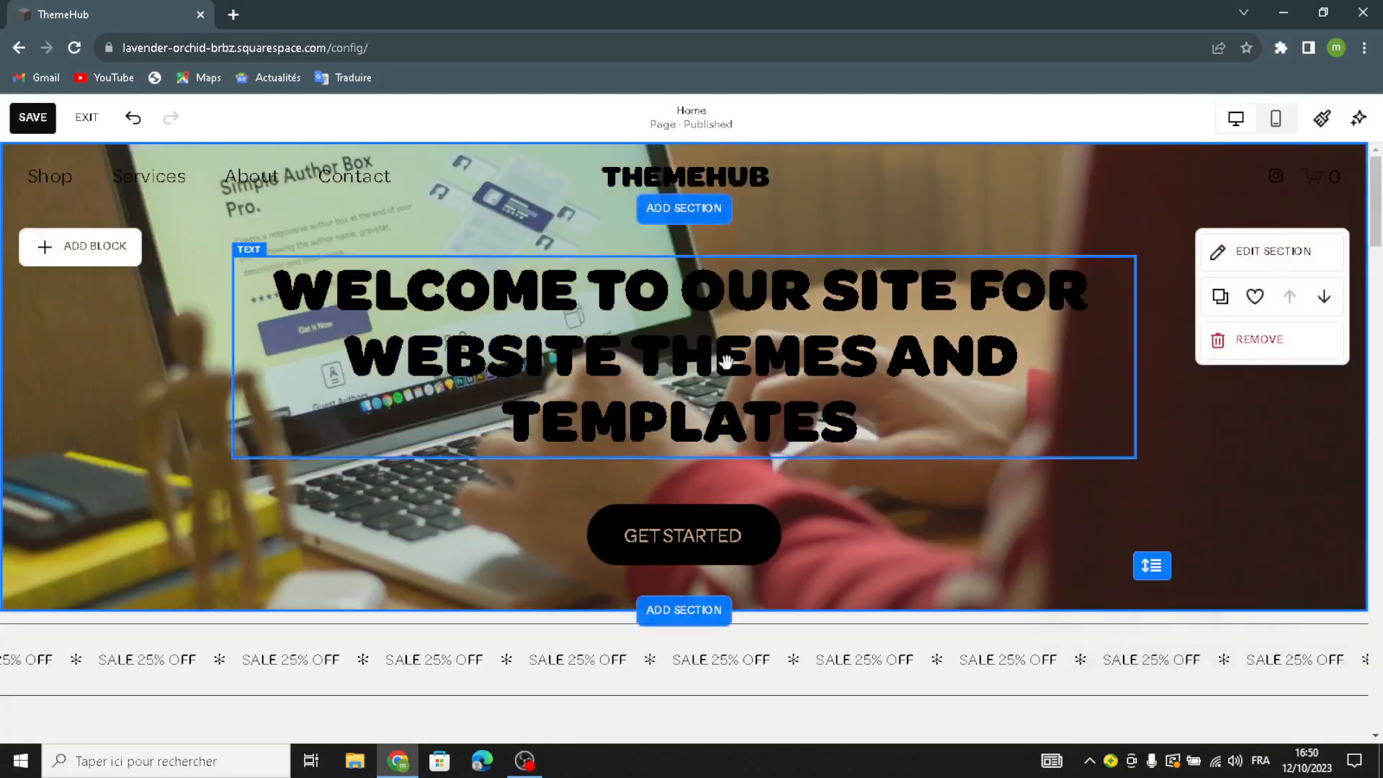
Step: Review the site header's title, logo image and mobile logo image settings
mouse_move(625, 182)
click(682, 178)
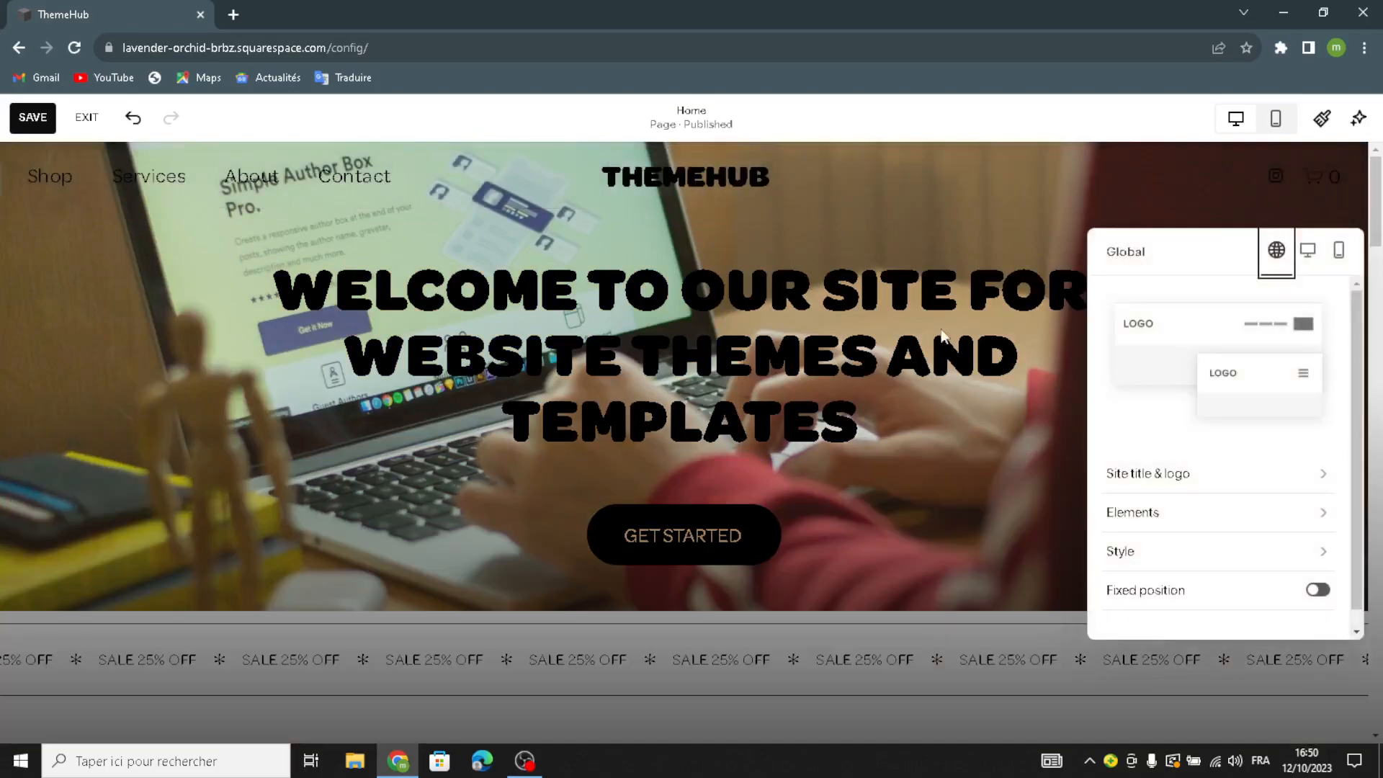
click(1161, 475)
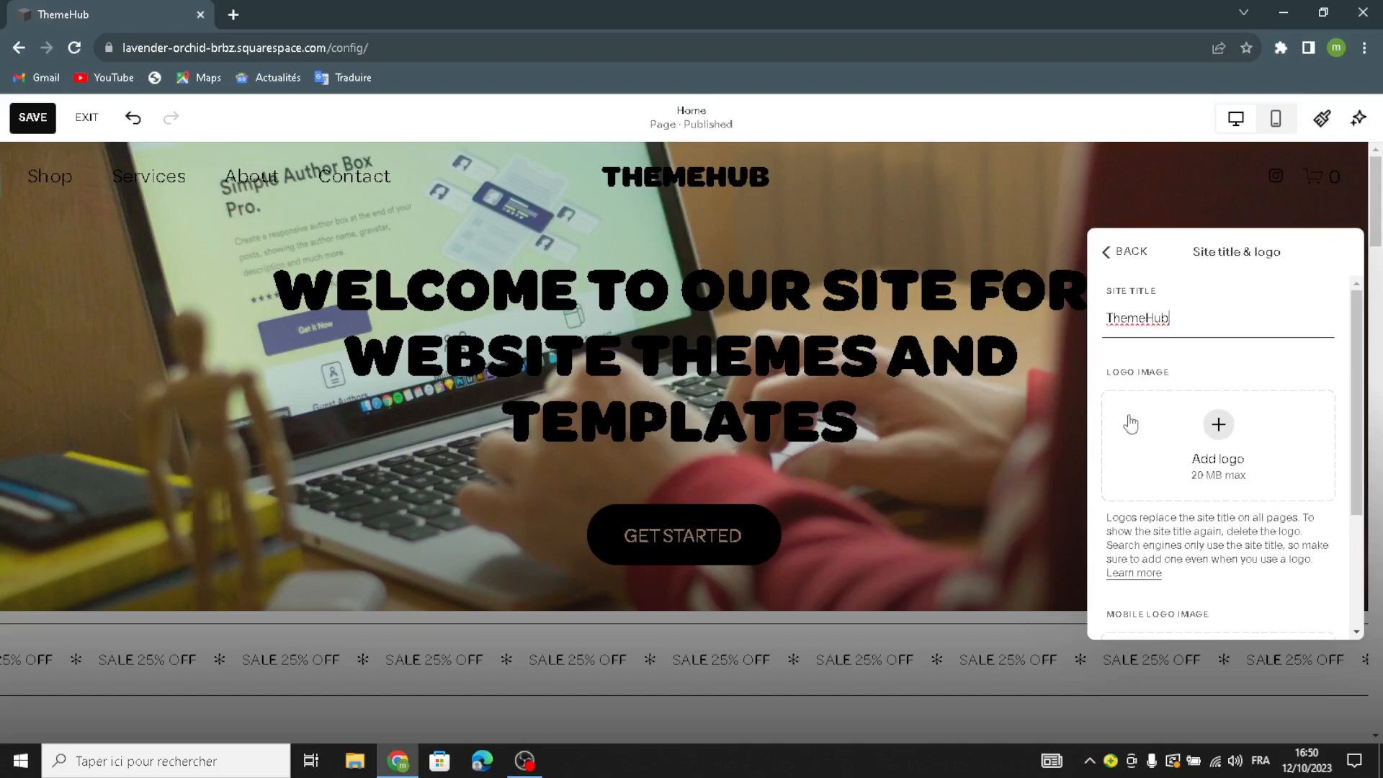
scroll(1153, 424, down, 3)
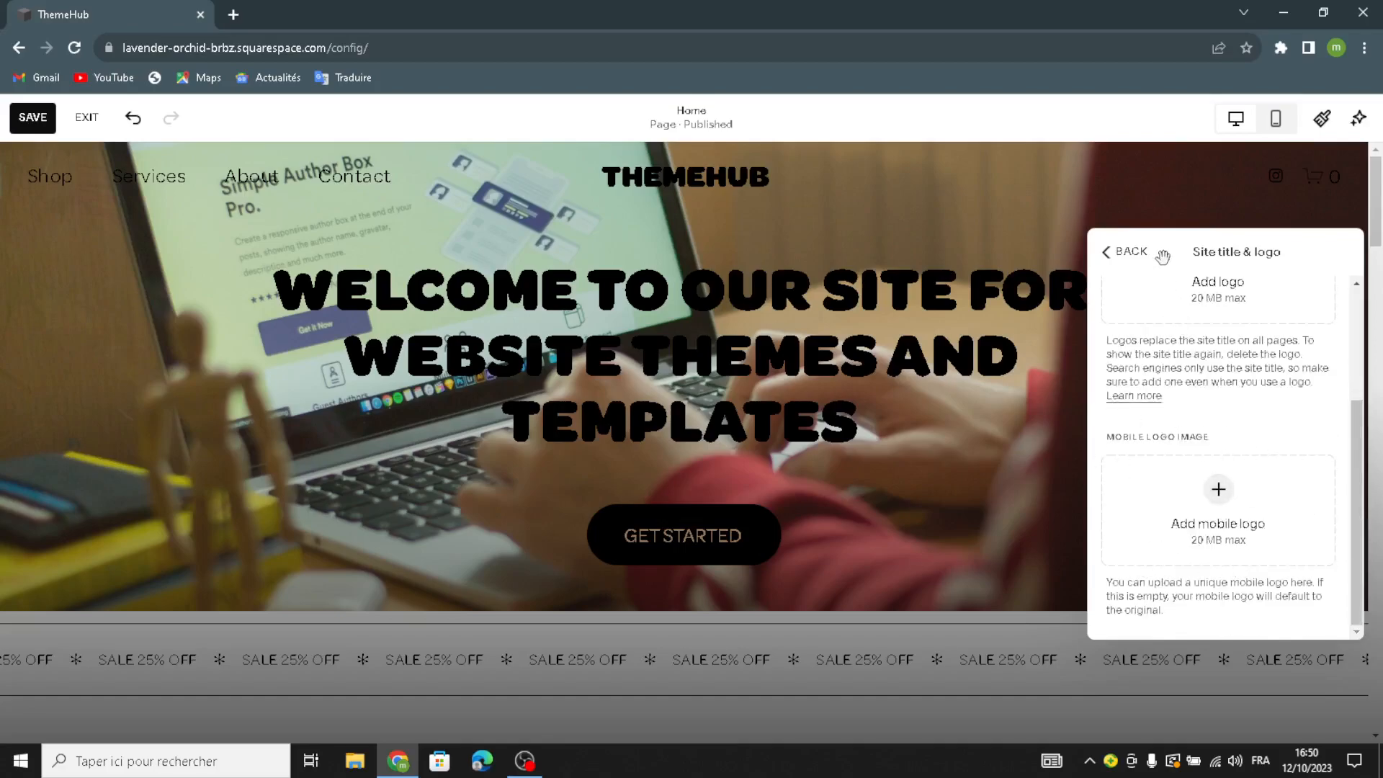
click(1126, 252)
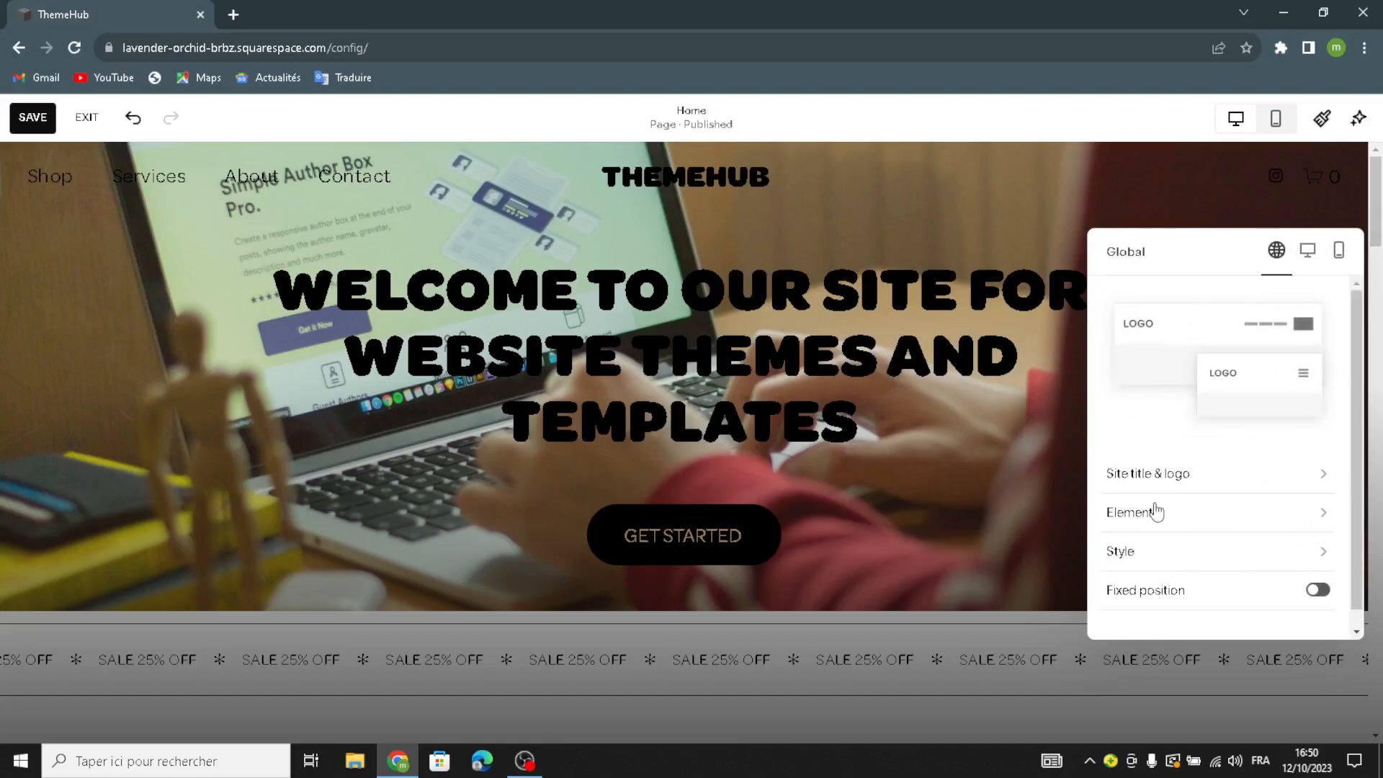
Step: Turn the header's Button element on and back off, and check the remaining header elements such as Language Switch and Cart
click(1217, 515)
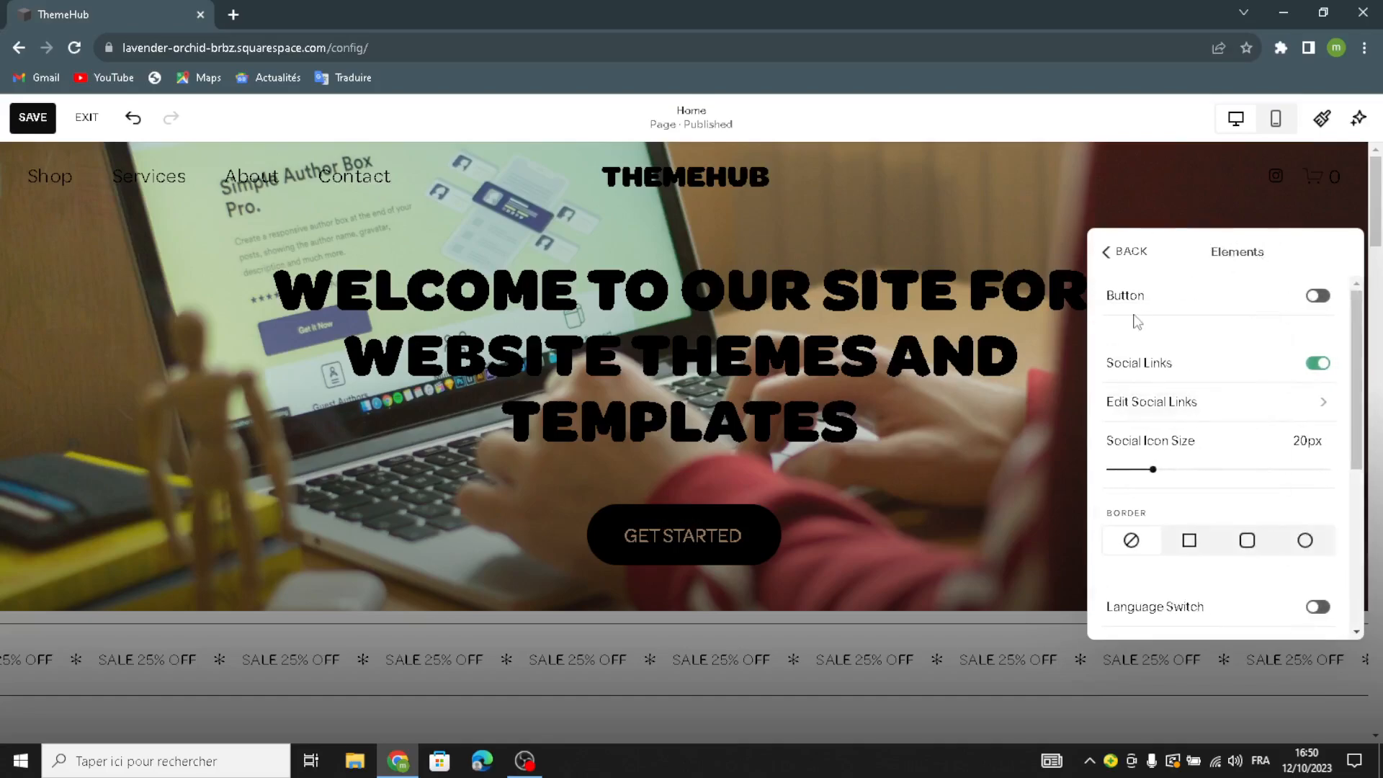
click(1317, 296)
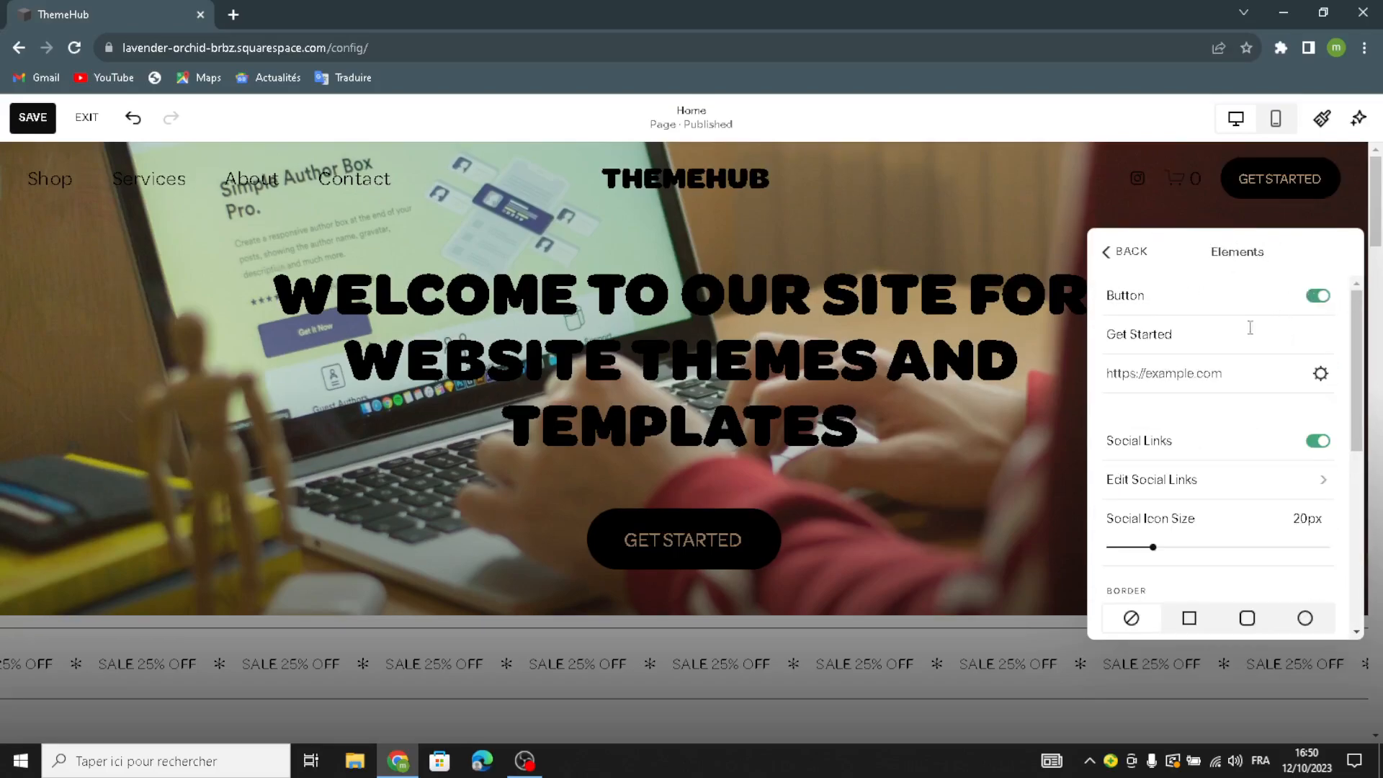
click(1317, 296)
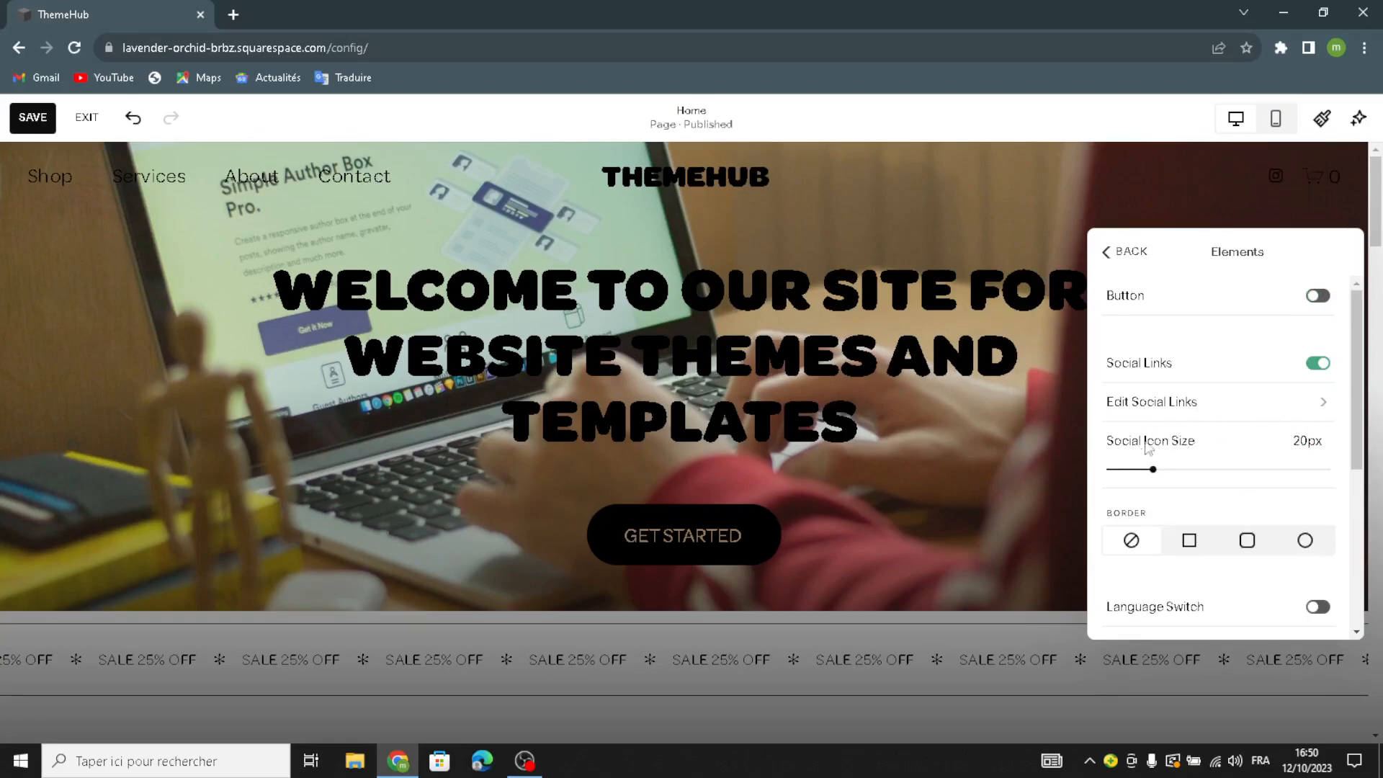
scroll(1153, 483, down, 2)
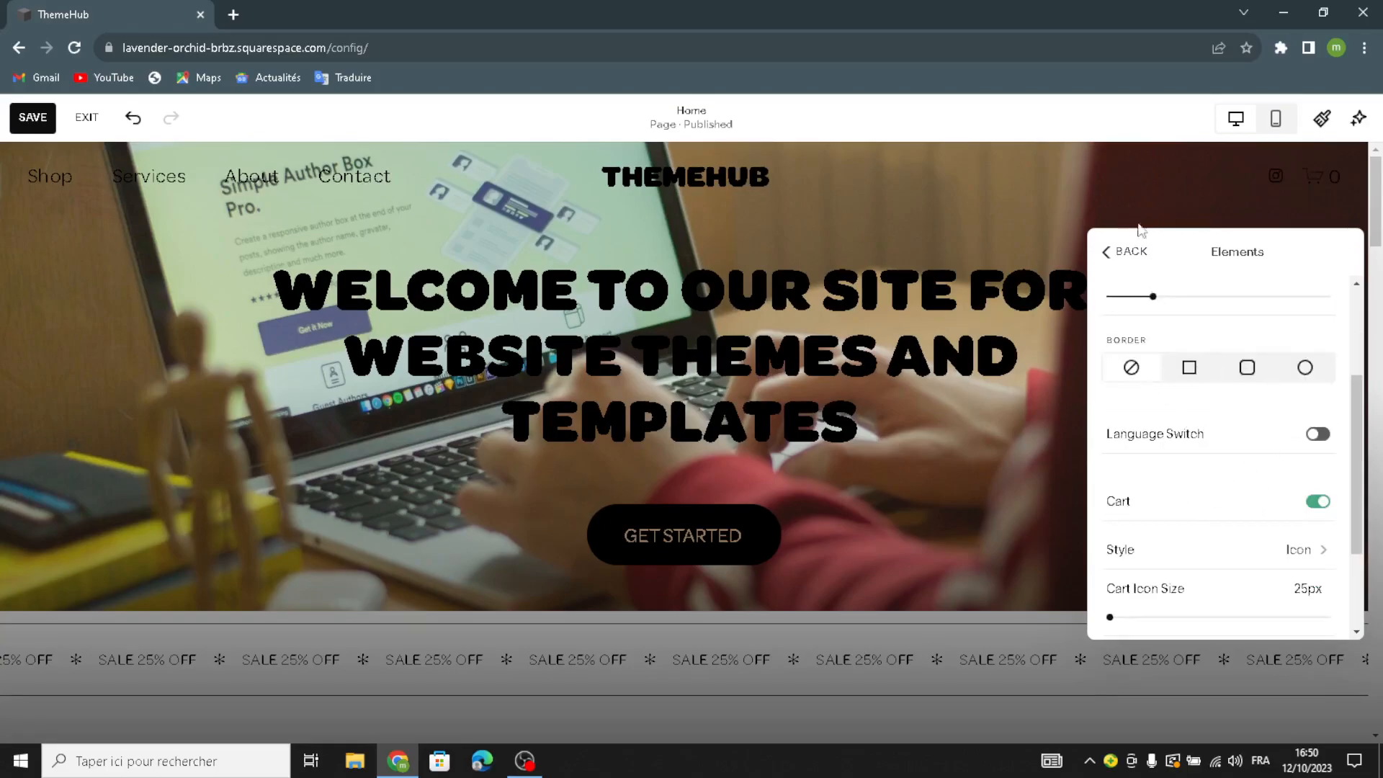
click(1106, 254)
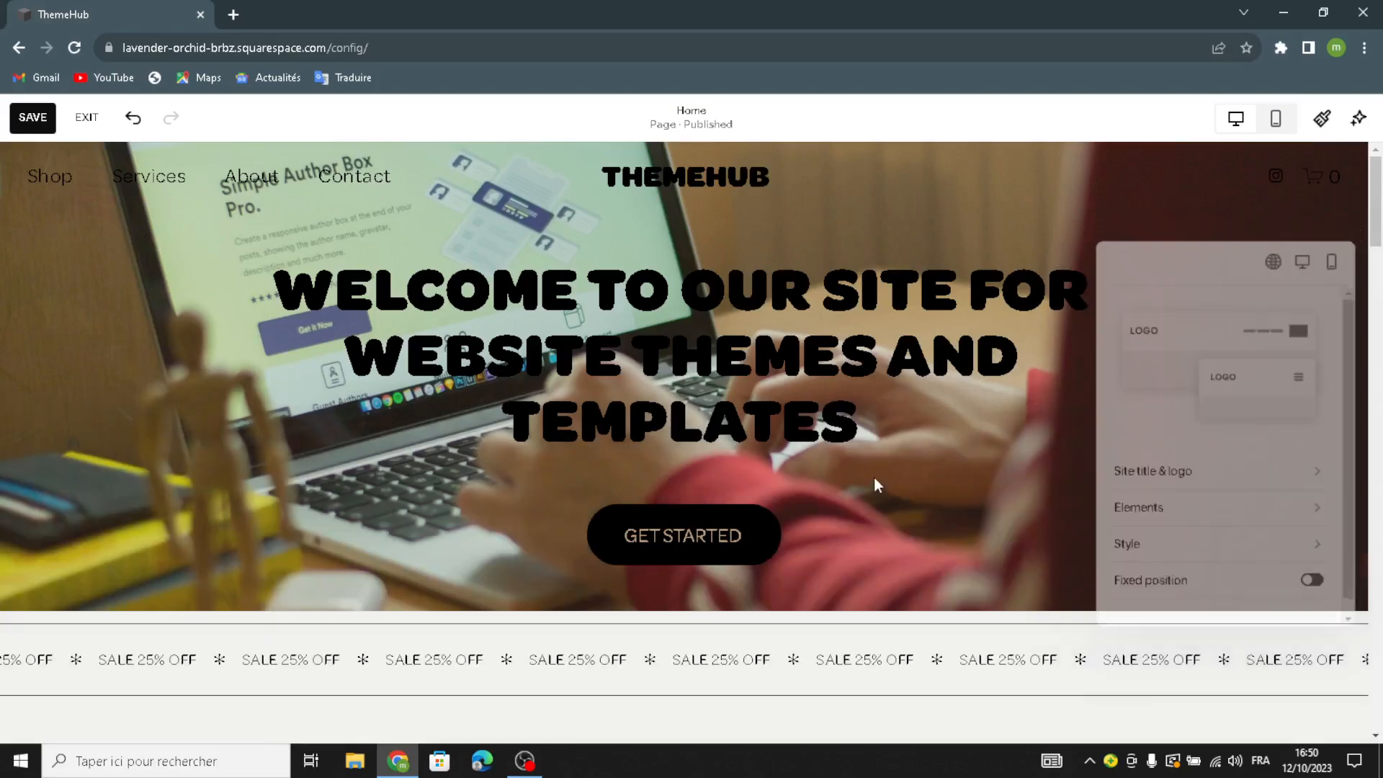
click(875, 477)
Step: Raise the Wave Intensity of the "SALE 25% OFF" scrolling block below the hero to one notch above the minimum
scroll(417, 493, down, 2)
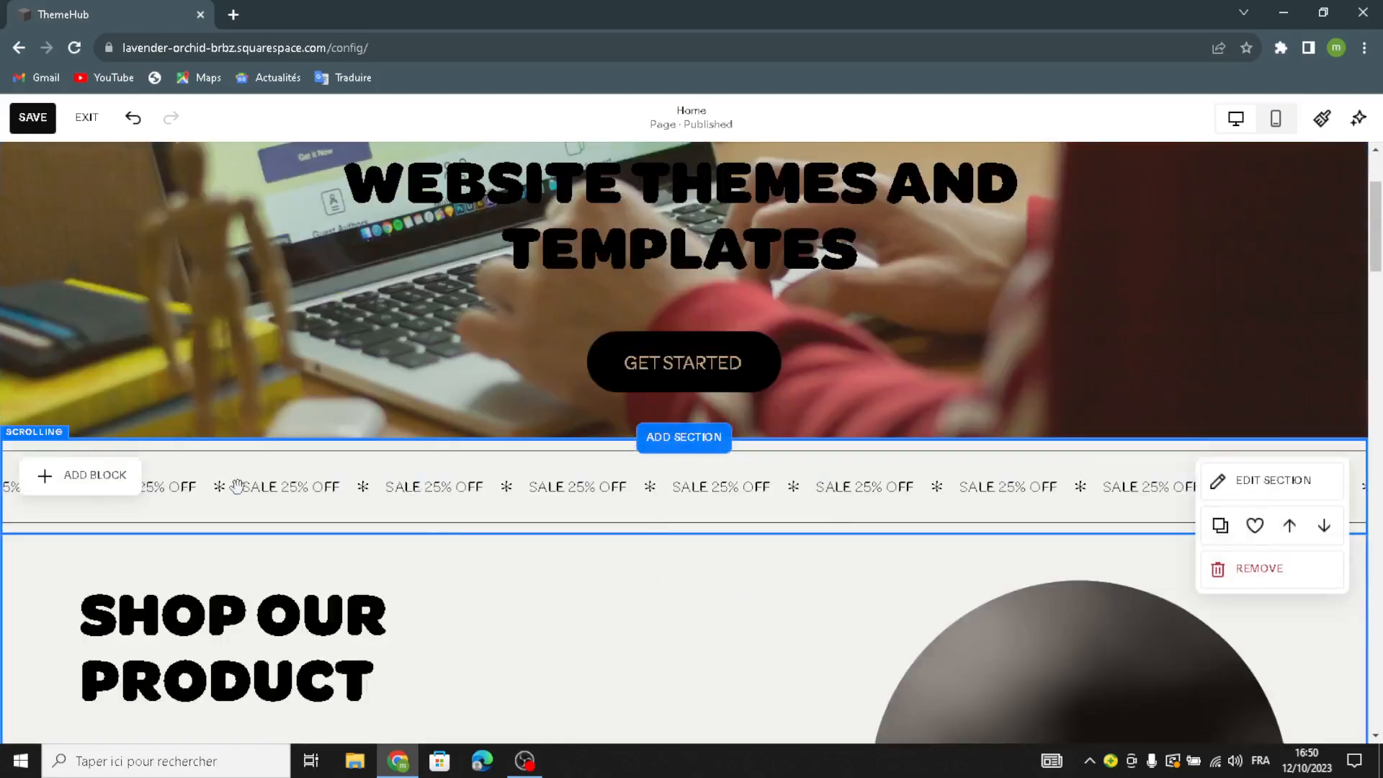
click(94, 495)
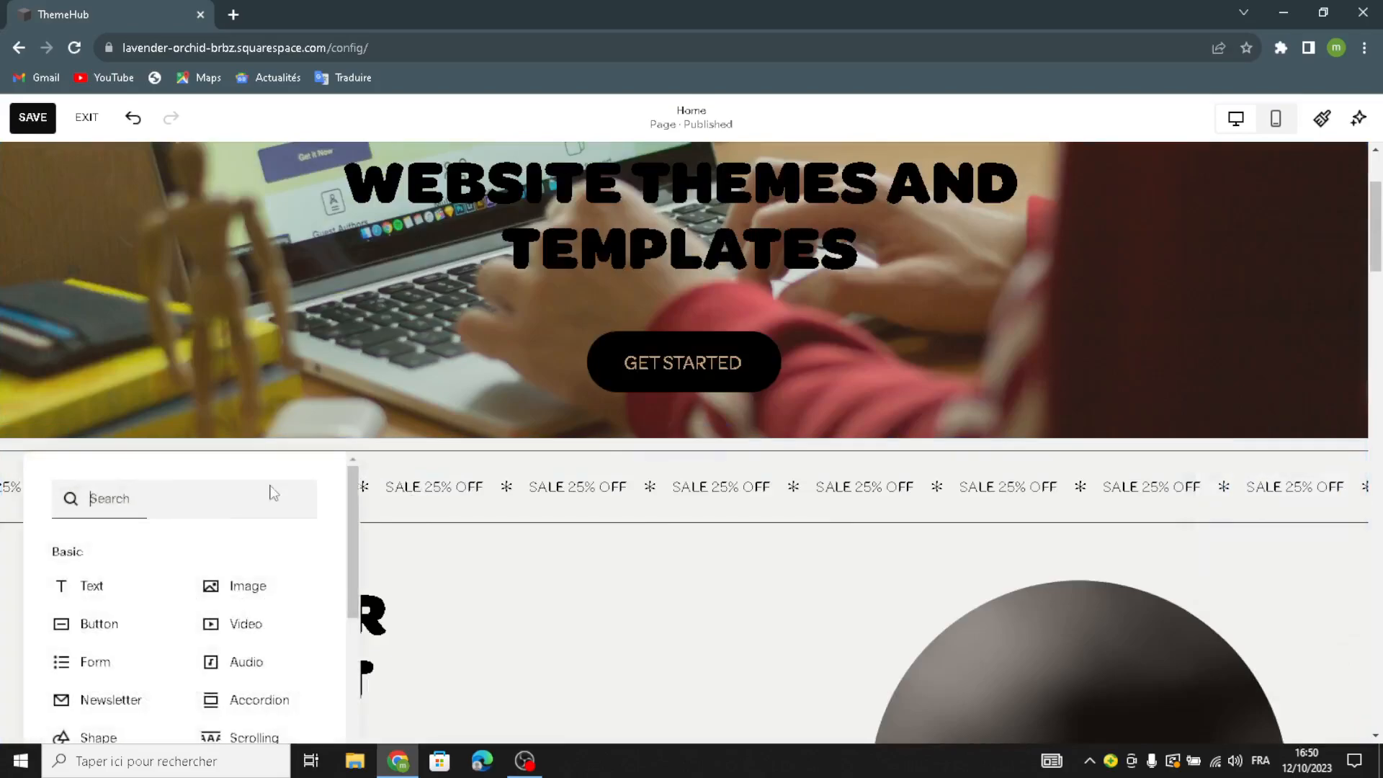
click(358, 476)
click(66, 436)
click(37, 401)
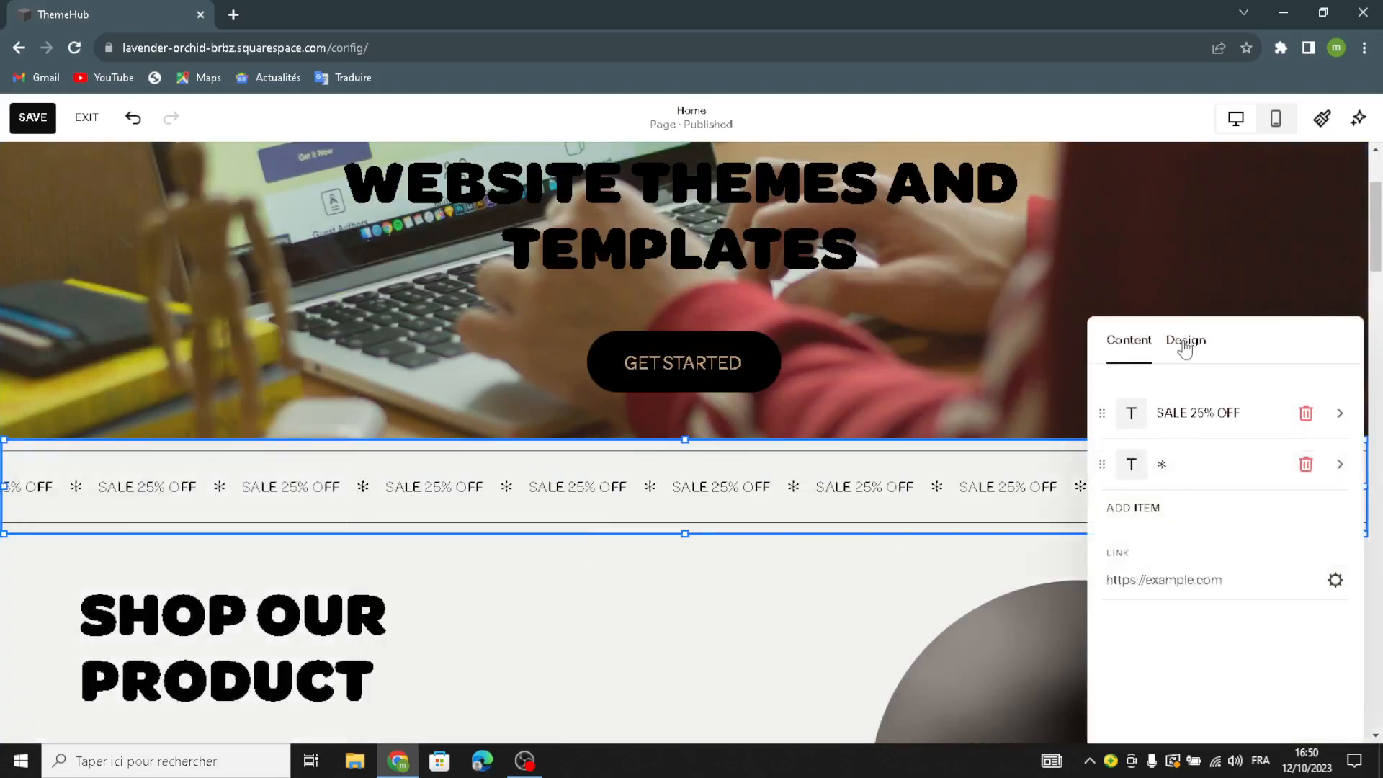
click(1184, 342)
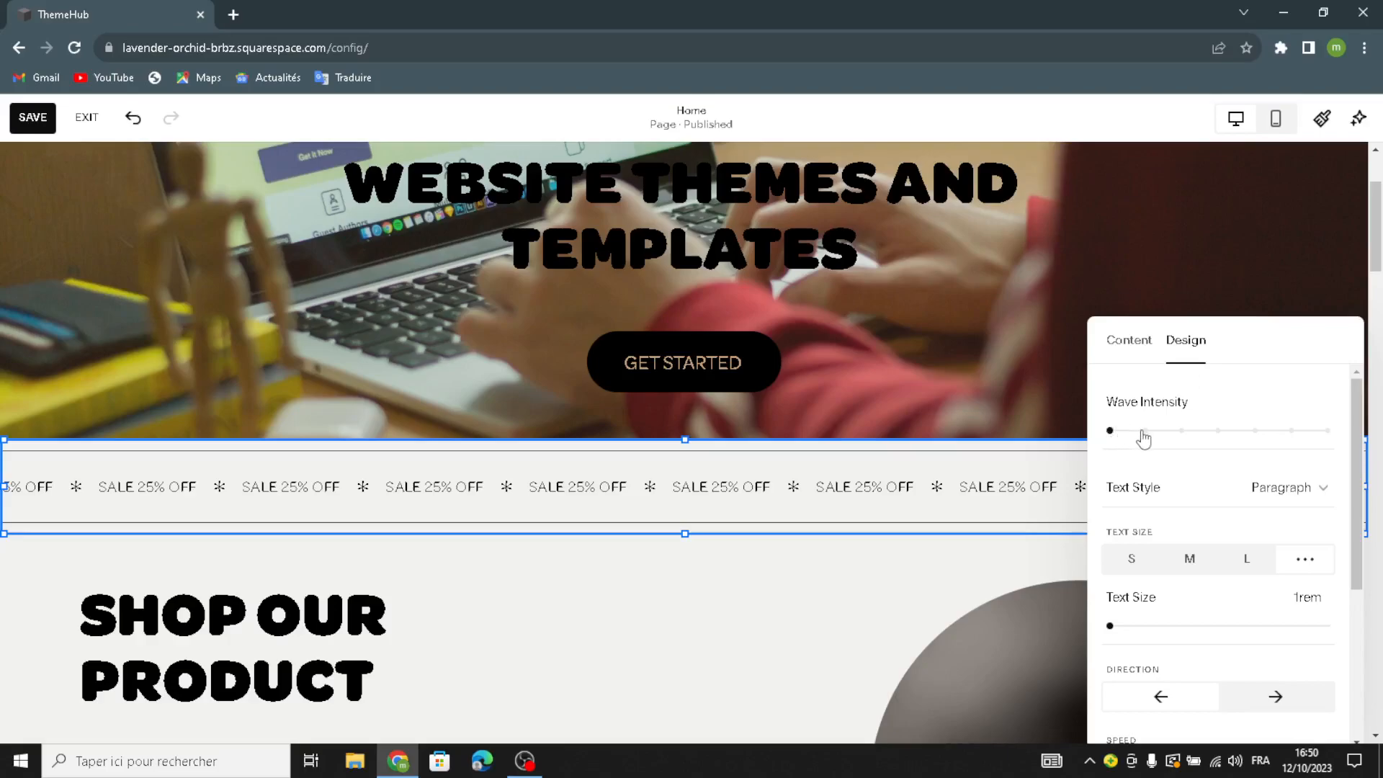
click(1136, 430)
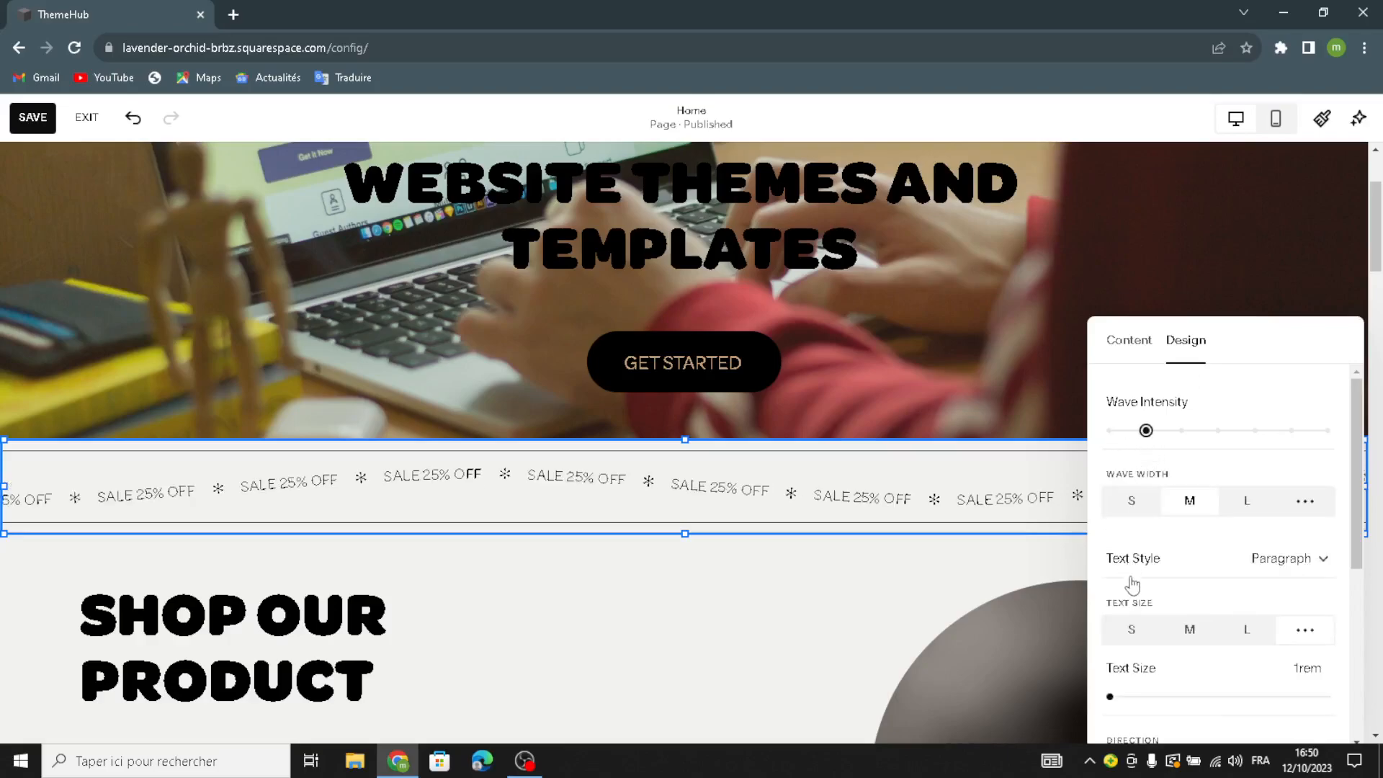
Step: Set the scrolling sale banner's text size to S and review its direction, speed and spacing options
scroll(1141, 628, down, 1)
click(1134, 547)
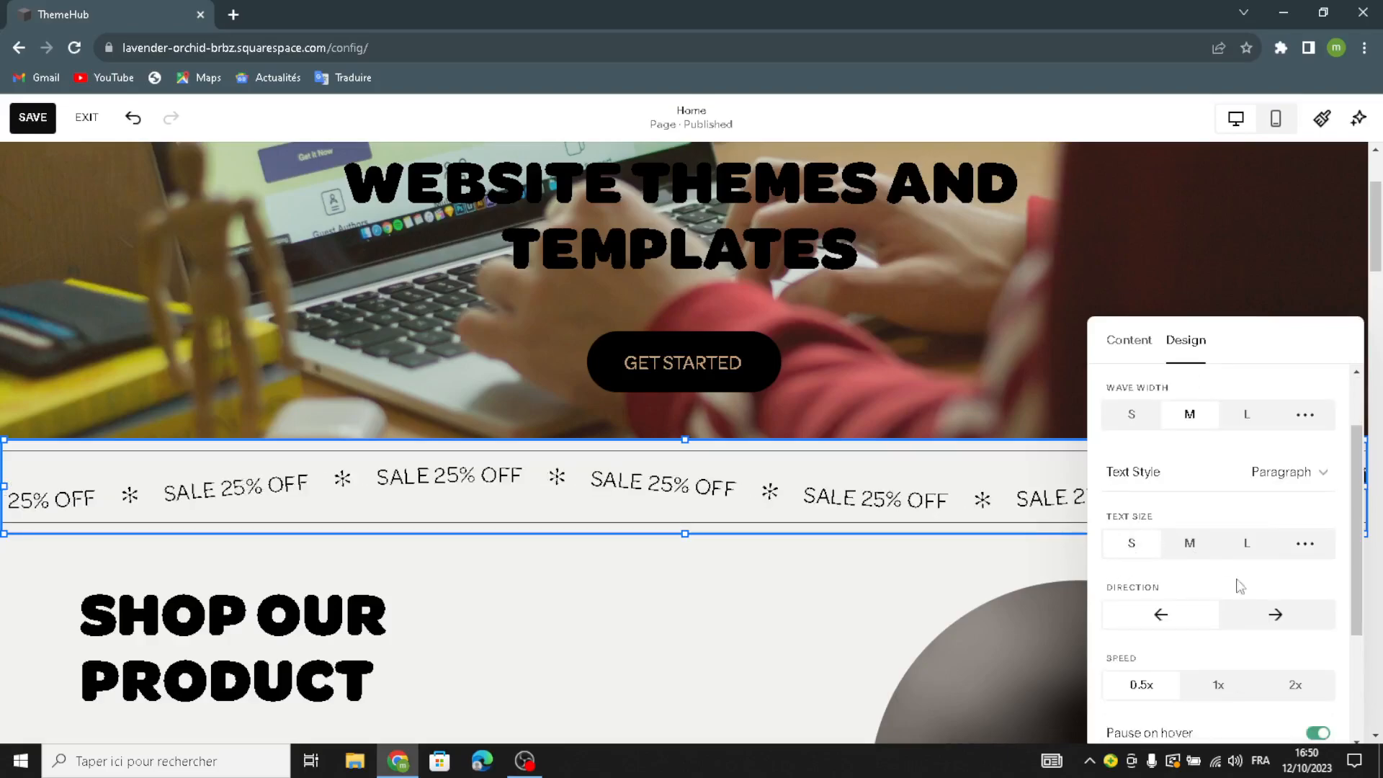
scroll(1109, 606, down, 3)
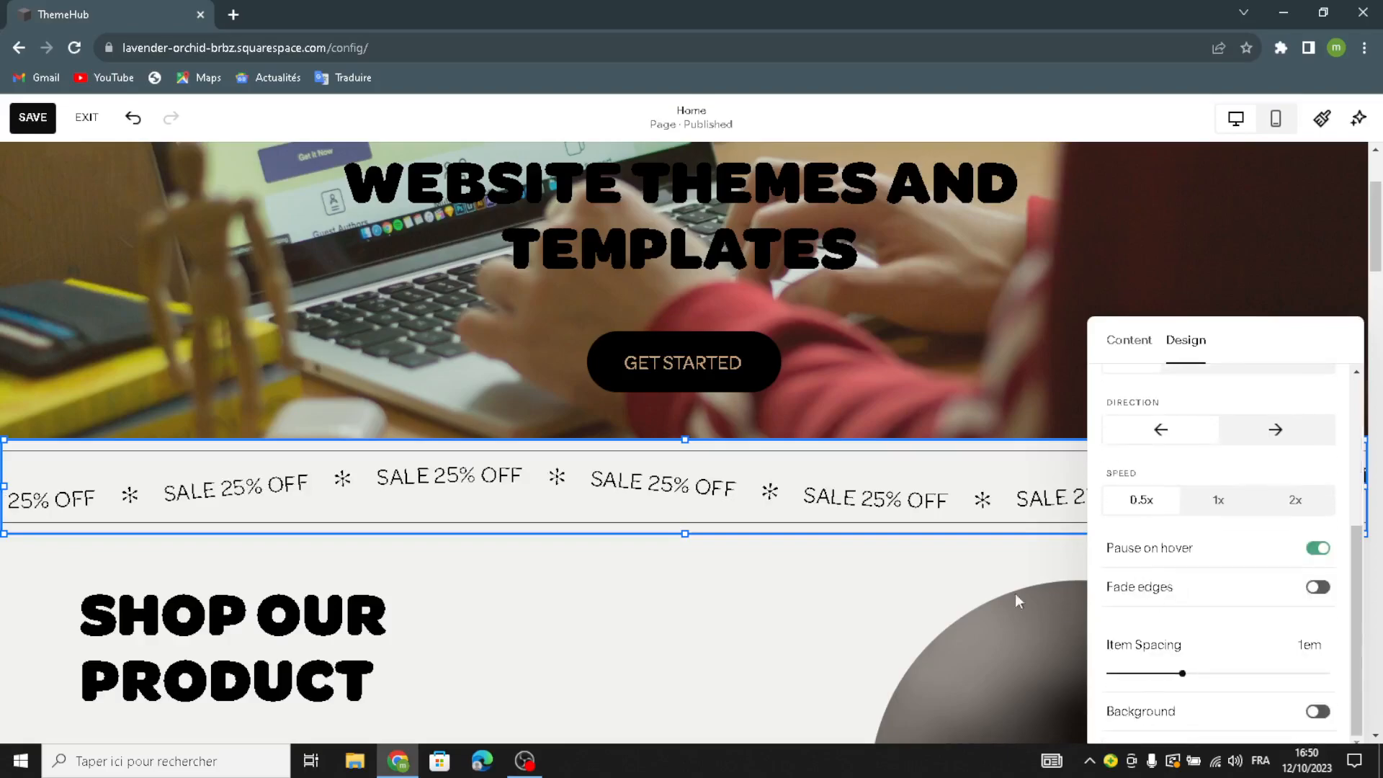
click(923, 548)
Step: Delete the arched image of the red block from the "Shop our product" section
scroll(828, 532, down, 4)
scroll(828, 531, down, 4)
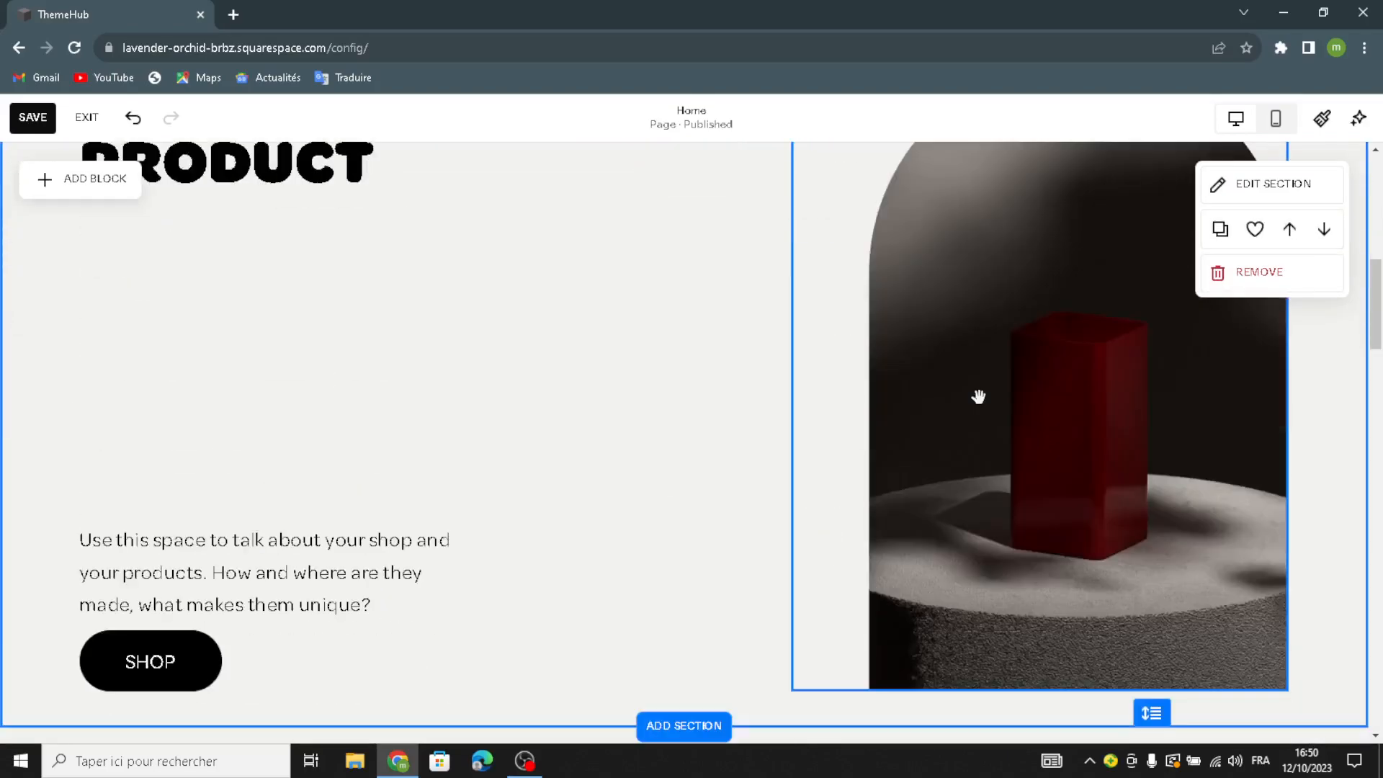
click(875, 390)
scroll(875, 390, up, 1)
click(958, 179)
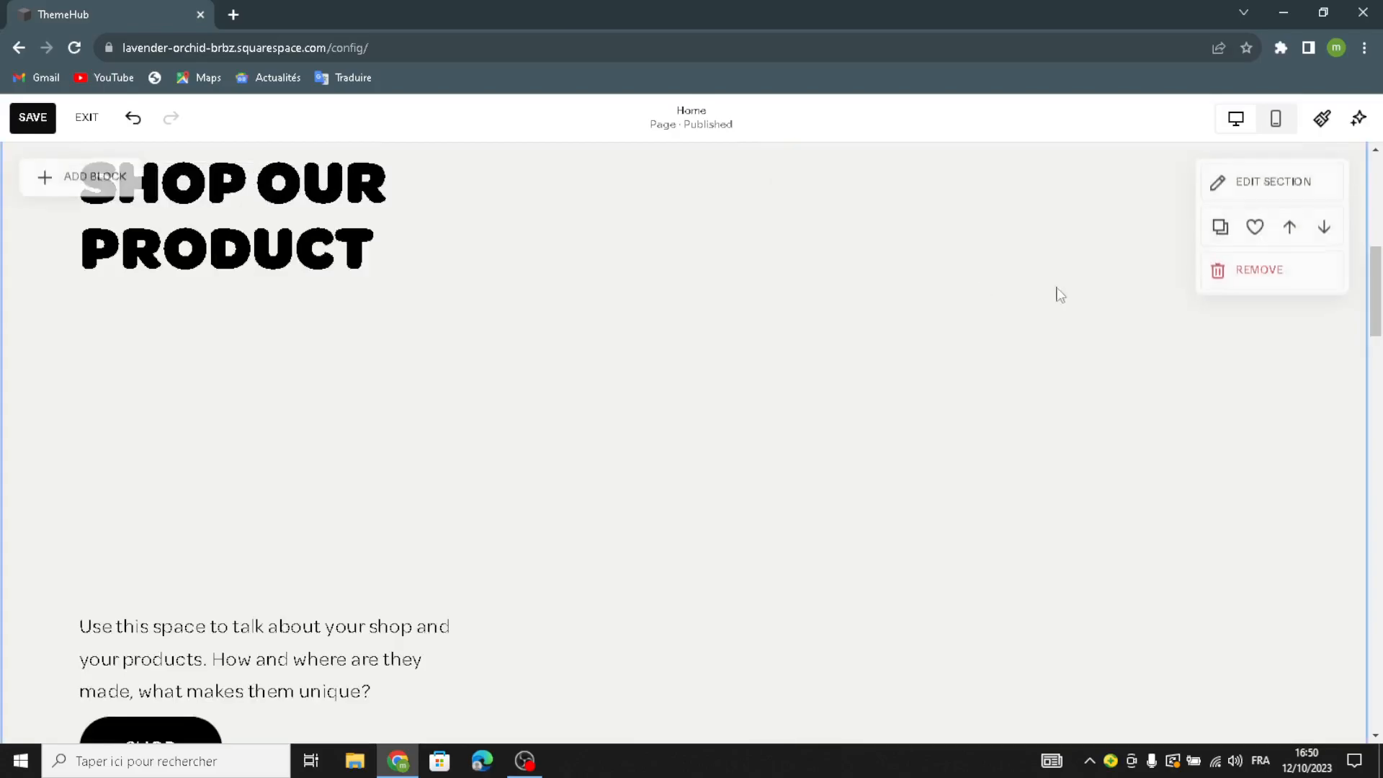
Step: Add an empty Image block to the "Shop our product" section and place it in the right half where the old image was
click(87, 178)
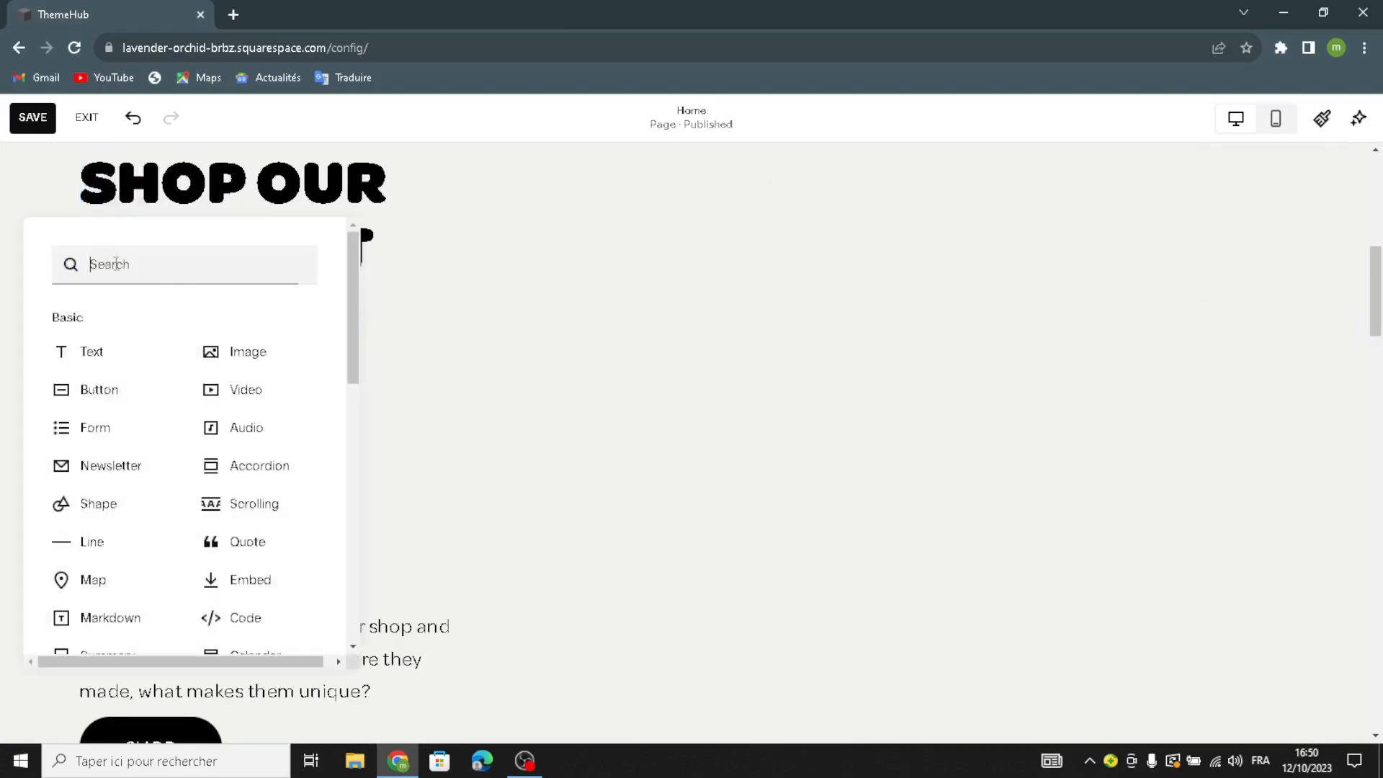
click(331, 357)
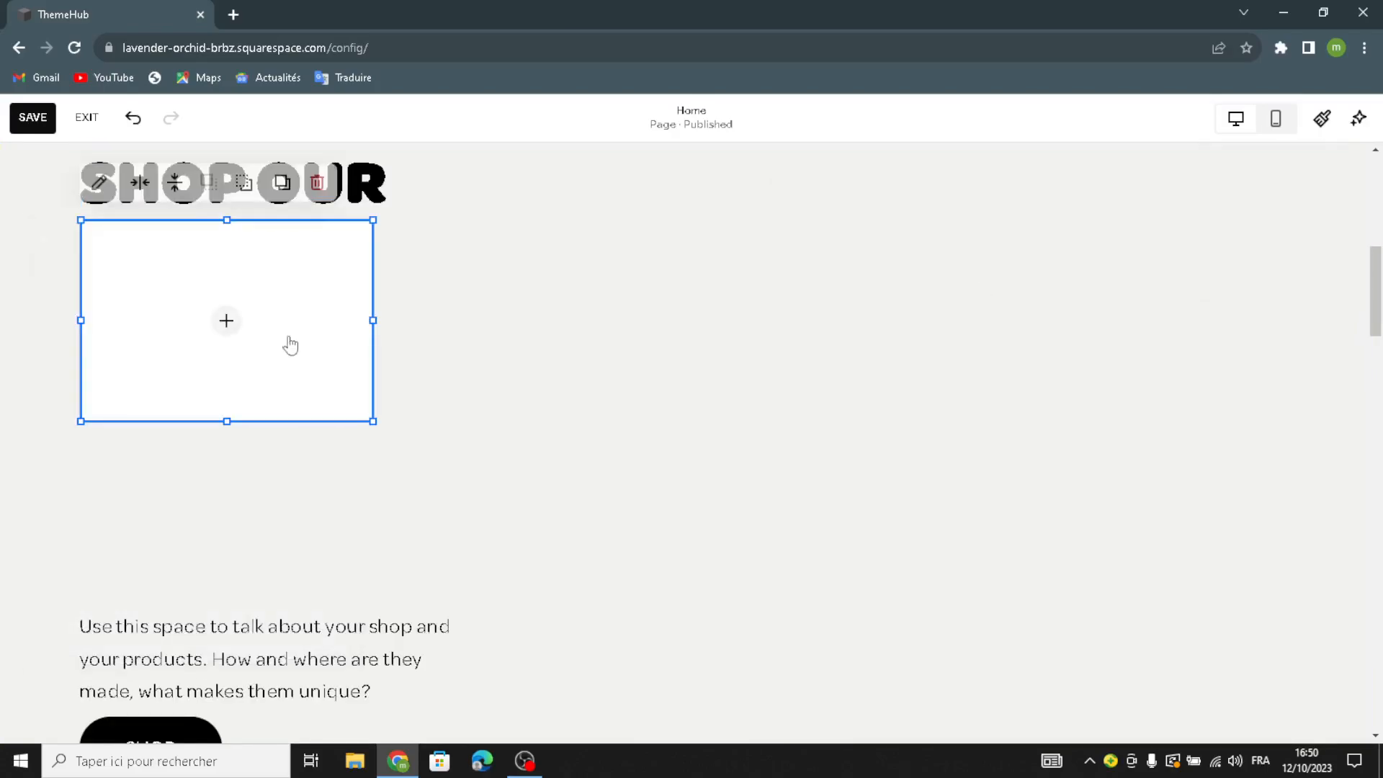
drag(1198, 386, 997, 375)
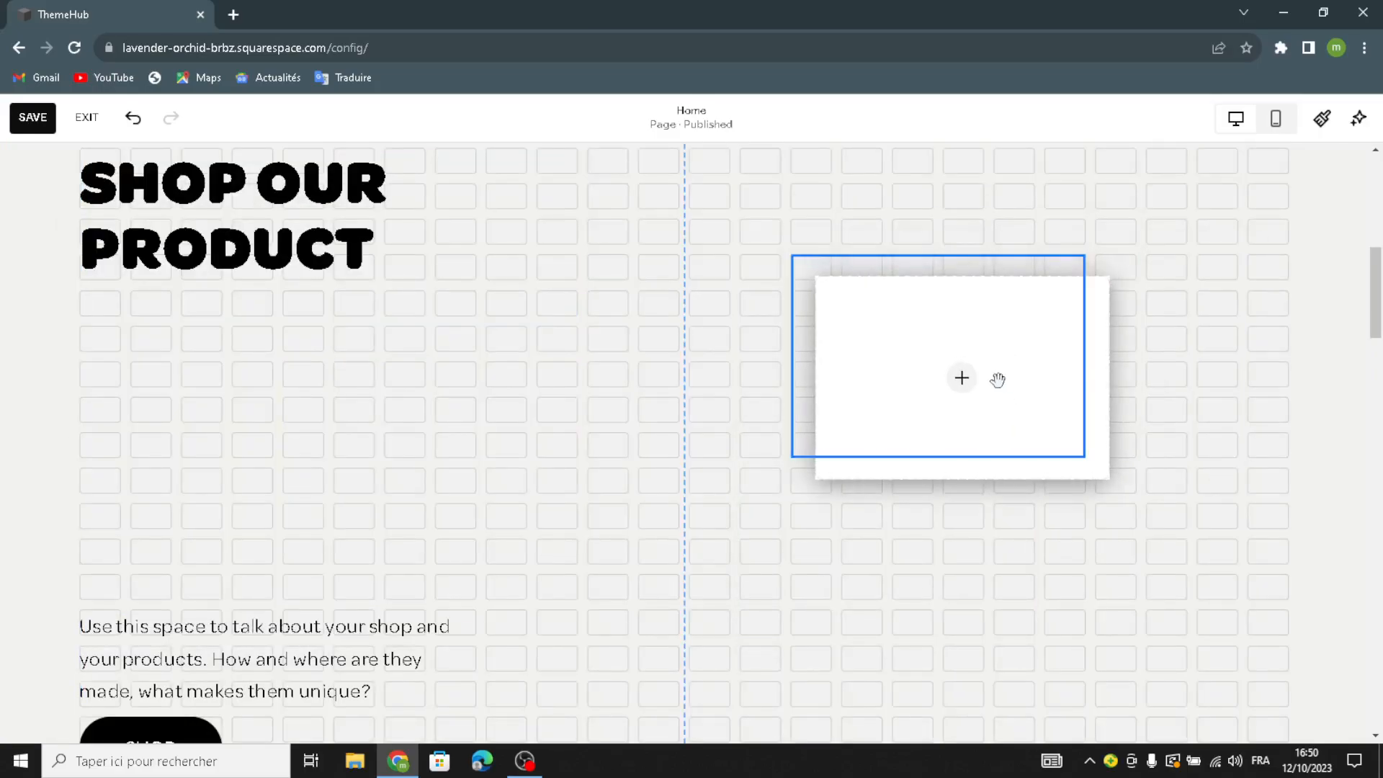
Step: Search the free images for "website themes" and fill the image block with the photo of a laptop showing the WordPress Plugins page
click(937, 356)
click(924, 385)
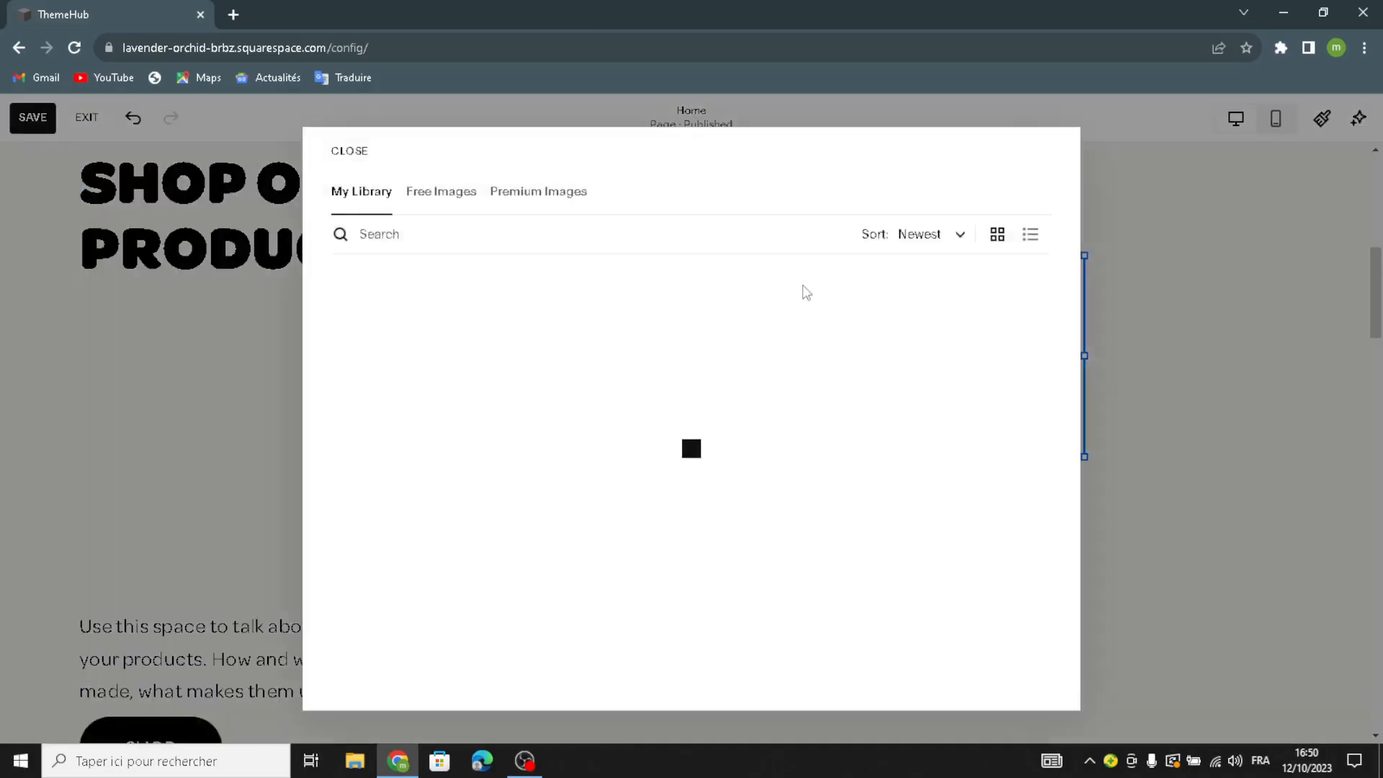
click(441, 190)
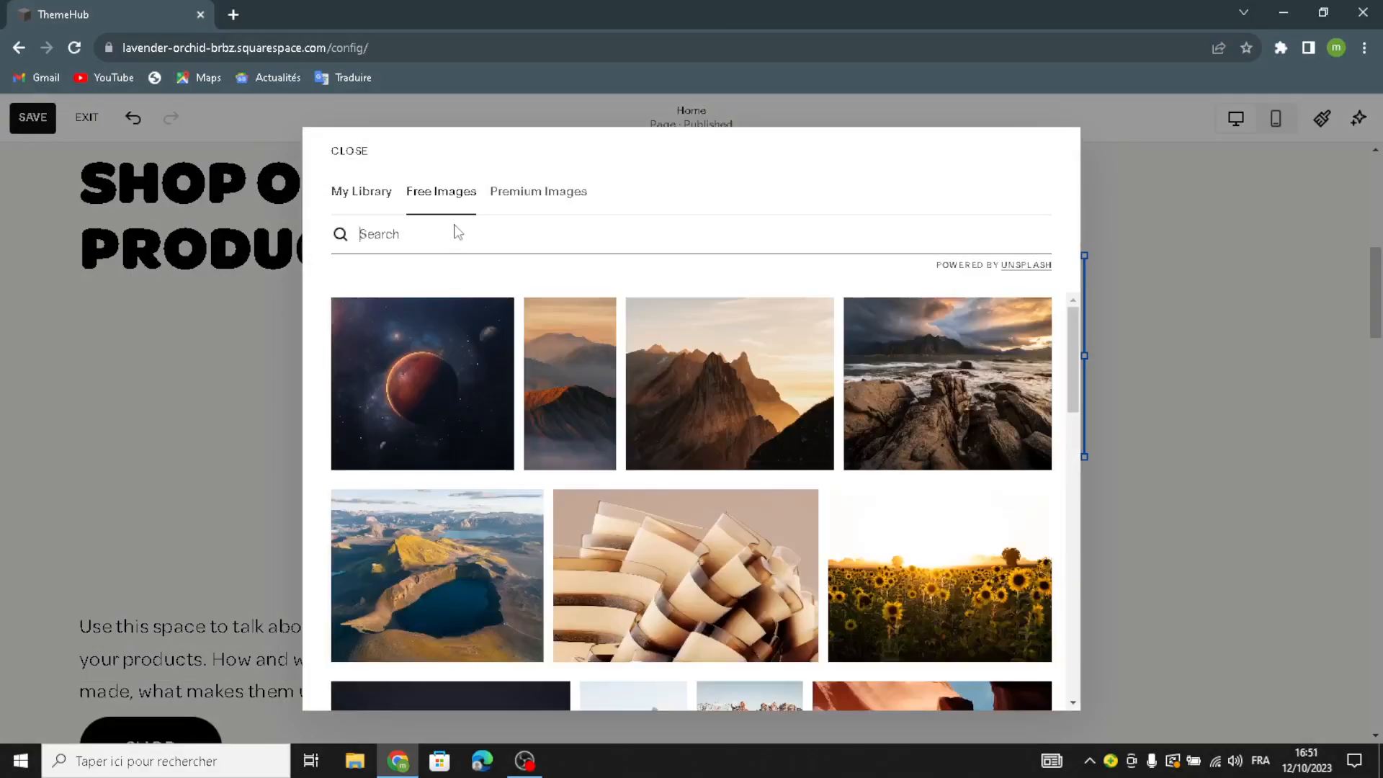
click(458, 231)
text(website )
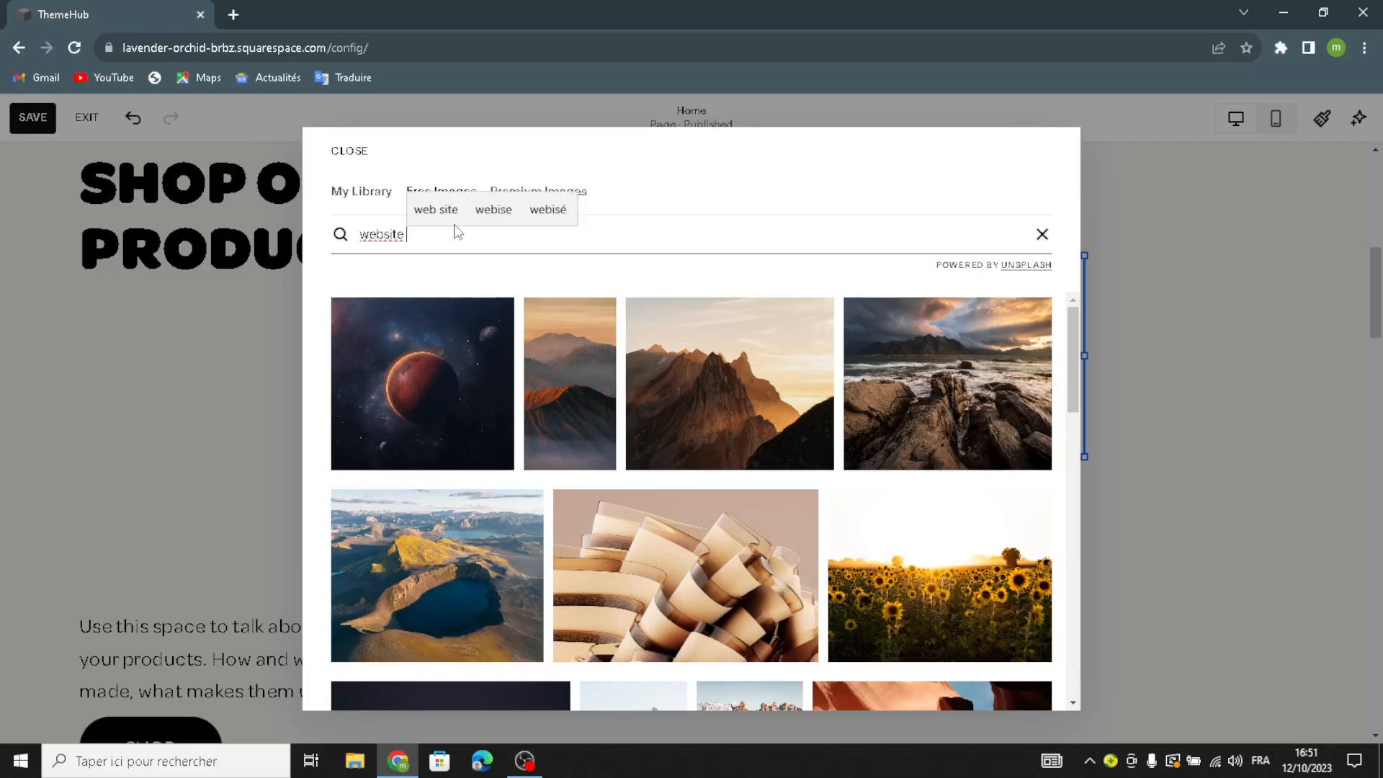
text(themes)
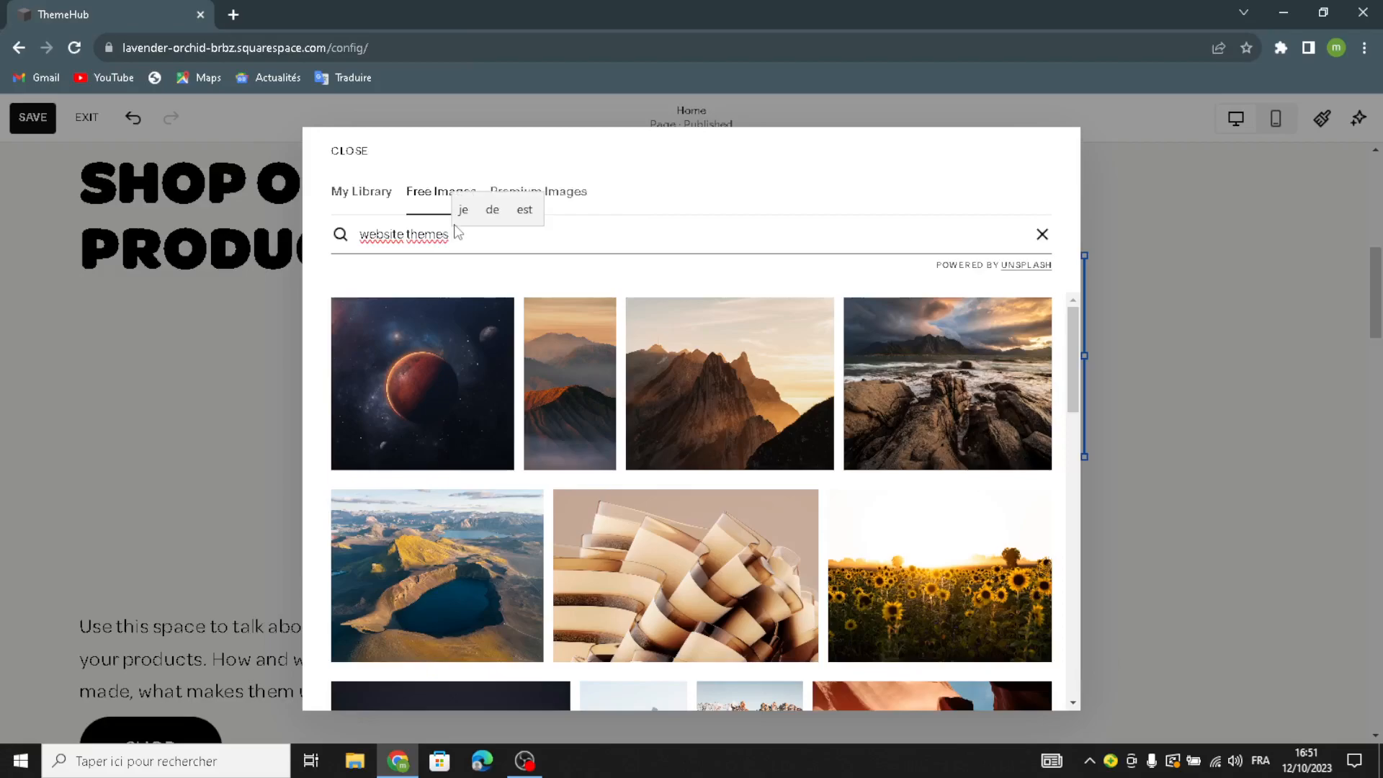
key(Return)
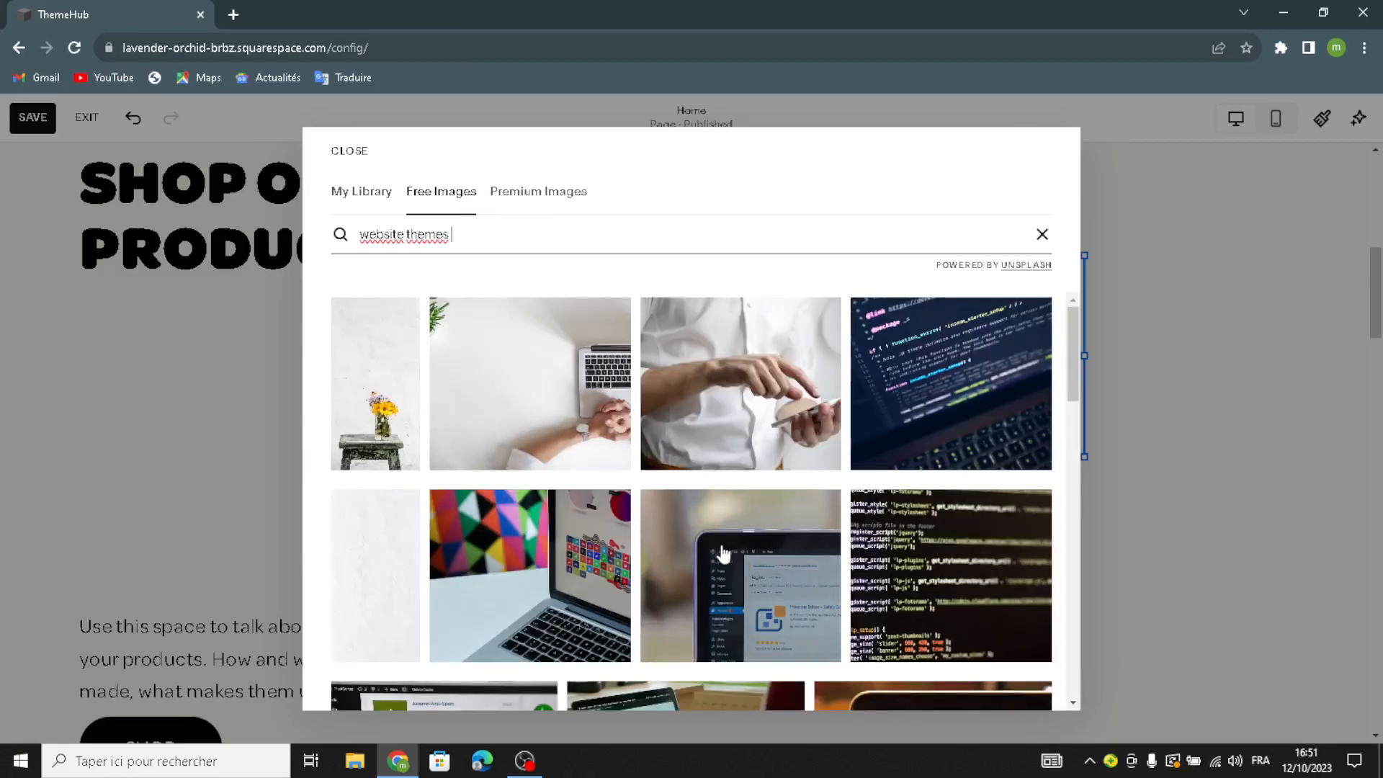
scroll(880, 605, down, 3)
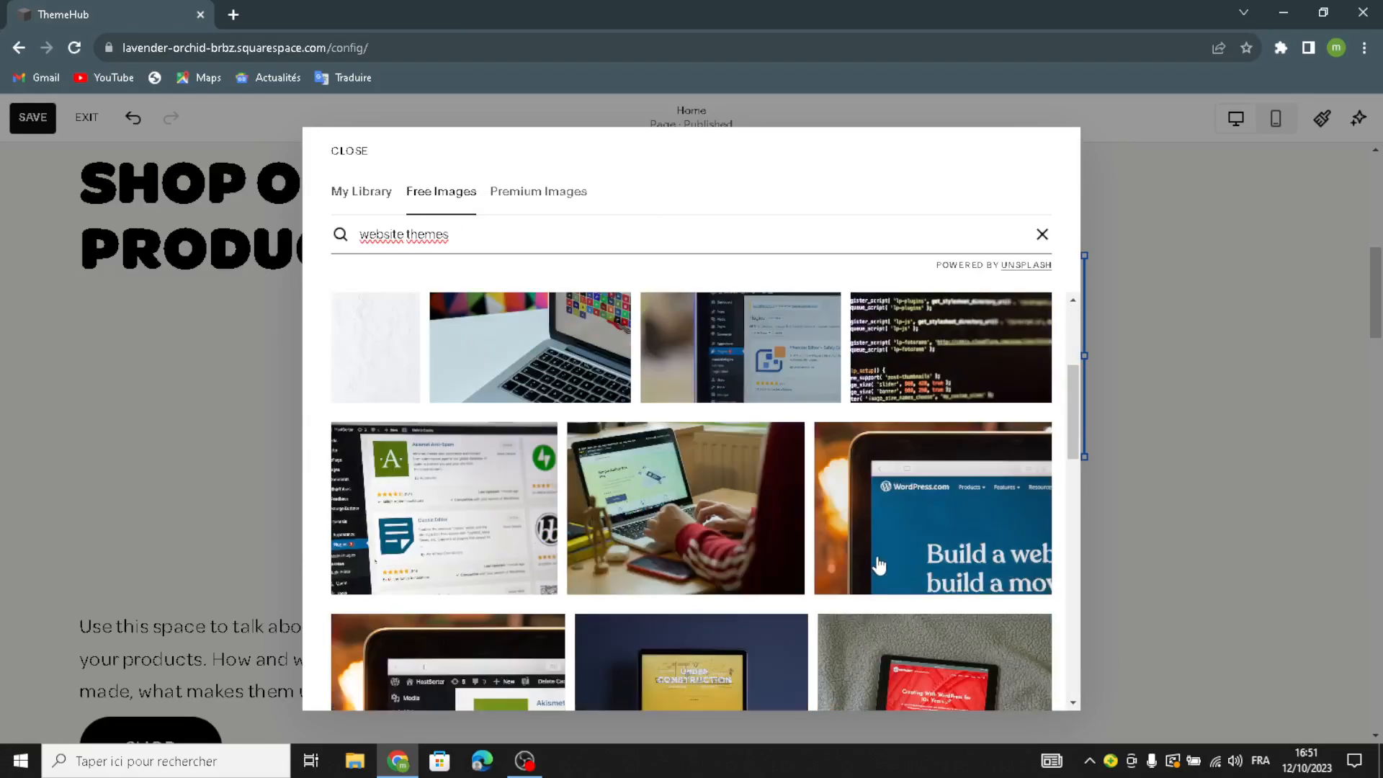
scroll(879, 529, up, 2)
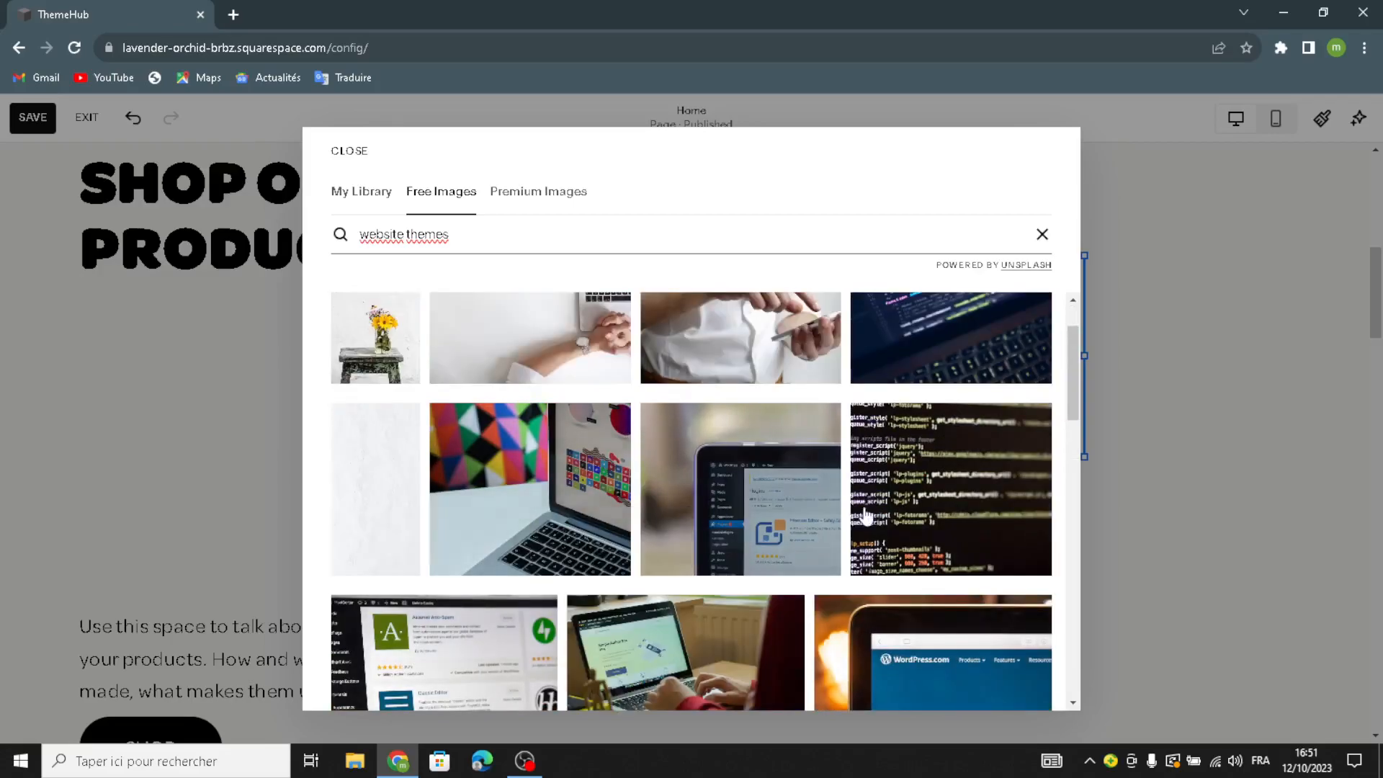
click(765, 531)
click(867, 490)
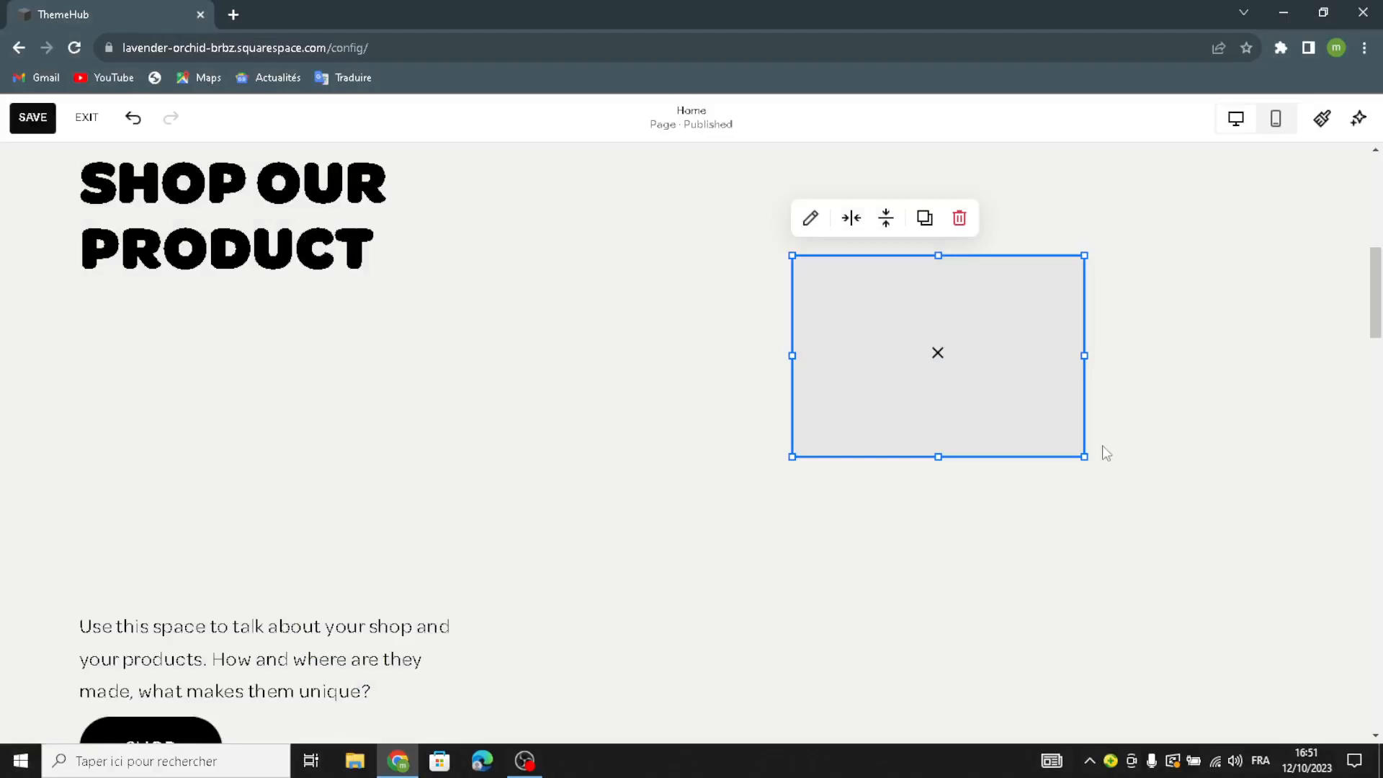
Step: Enlarge the laptop image block to the section's right edge, downward past the paragraph, up toward the sale banner and leftward to the heading
drag(1100, 458, 655, 583)
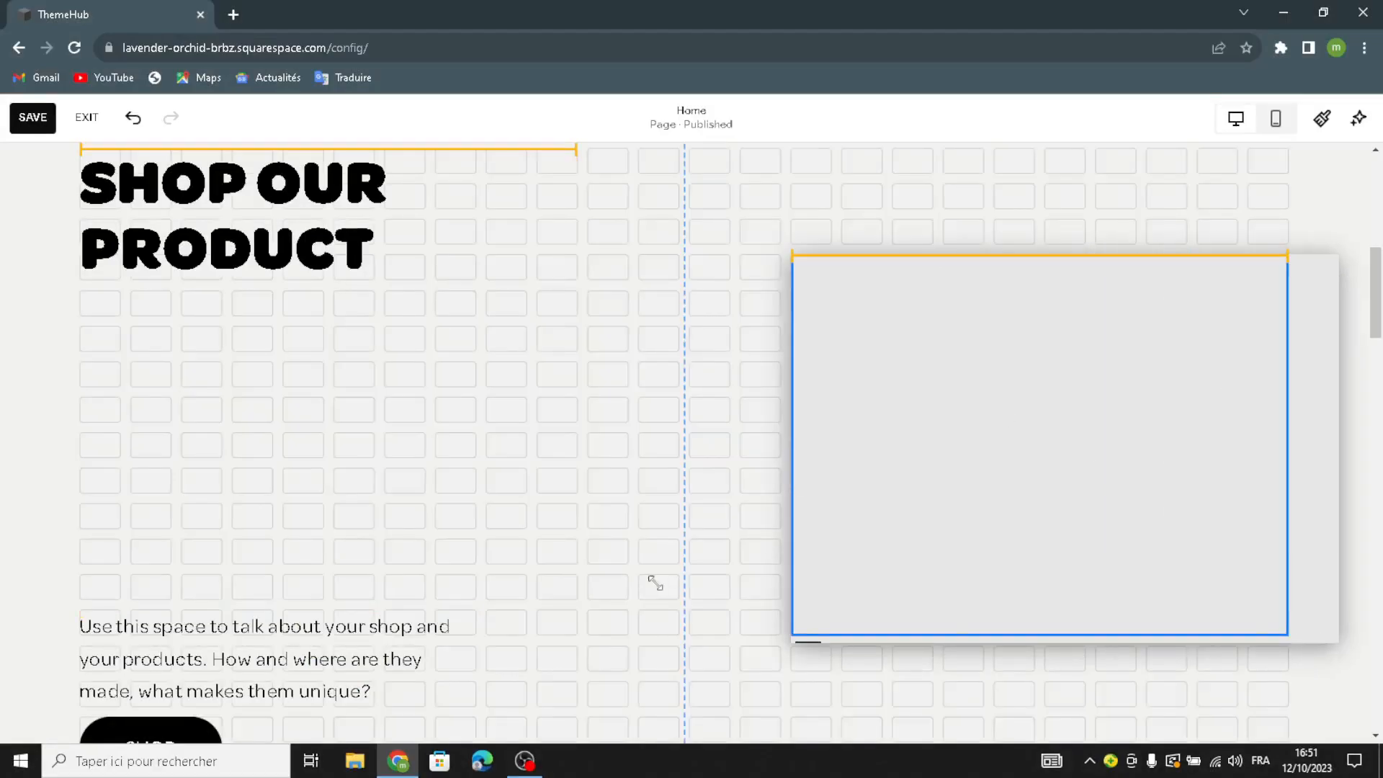
drag(792, 637, 537, 755)
scroll(741, 582, down, 3)
scroll(671, 524, up, 3)
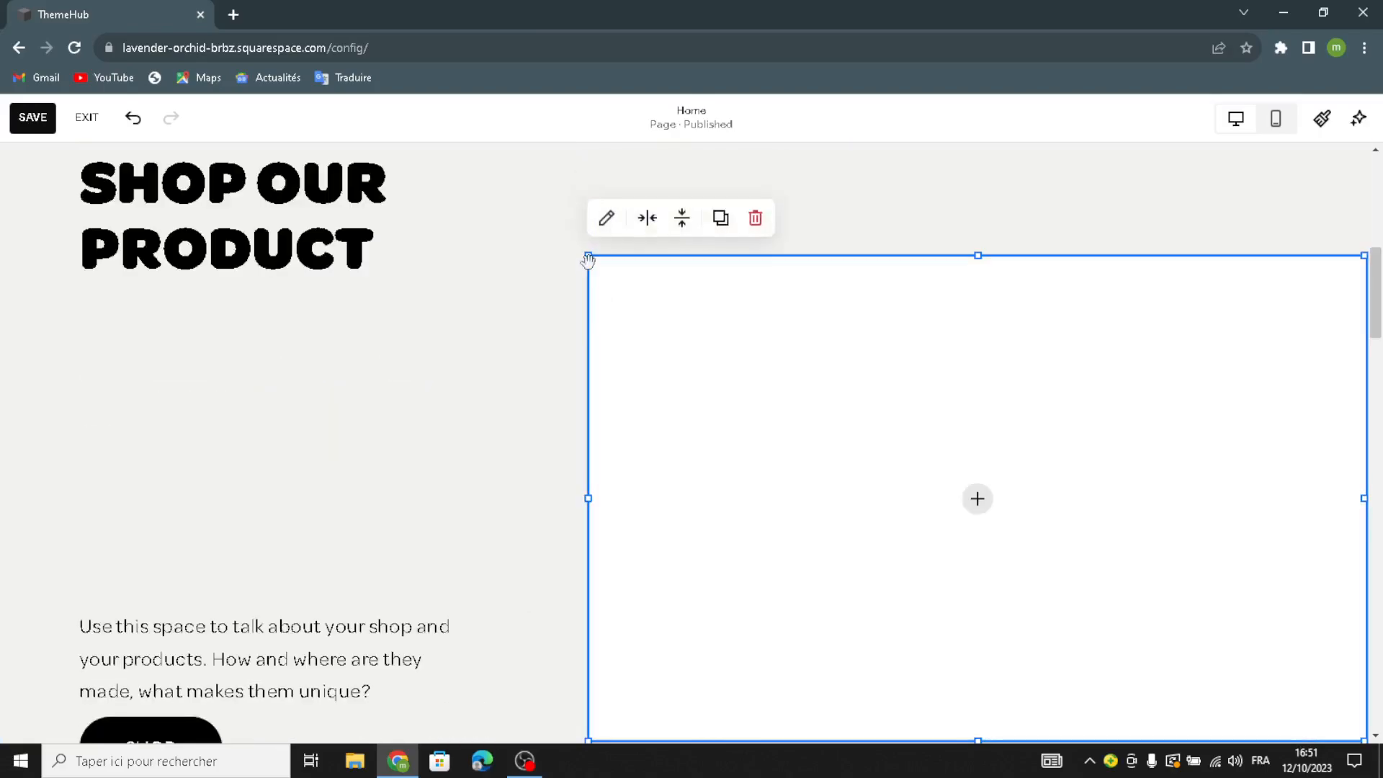
drag(590, 257, 455, 105)
scroll(645, 334, down, 1)
scroll(645, 334, up, 2)
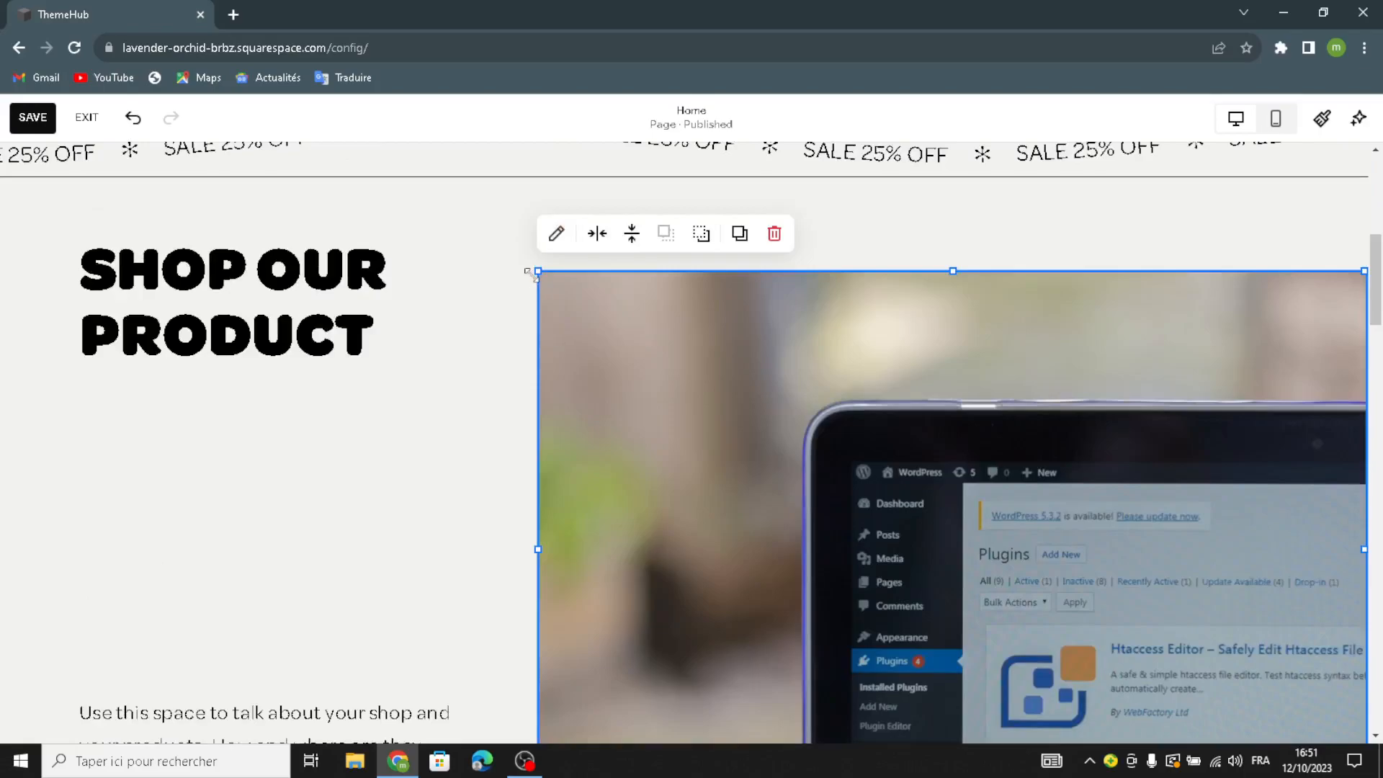
drag(534, 268, 370, 223)
Step: Move the "Use this space to talk about your shop" paragraph to the section's left edge, above the Shop button
scroll(489, 350, down, 2)
scroll(488, 350, down, 2)
drag(216, 384, 366, 477)
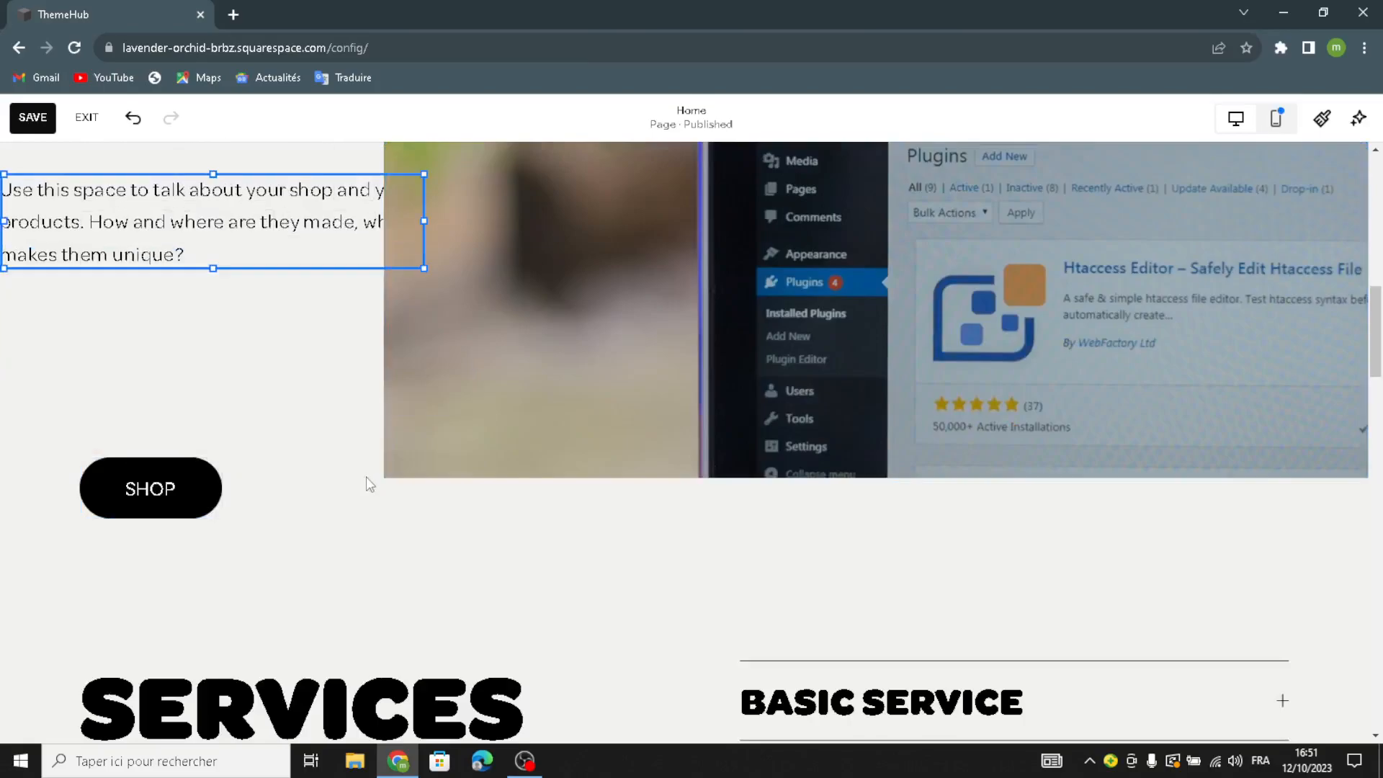
Step: Resize the laptop image from its lower-left corner so it clears the paragraph and extends slightly further down
click(387, 481)
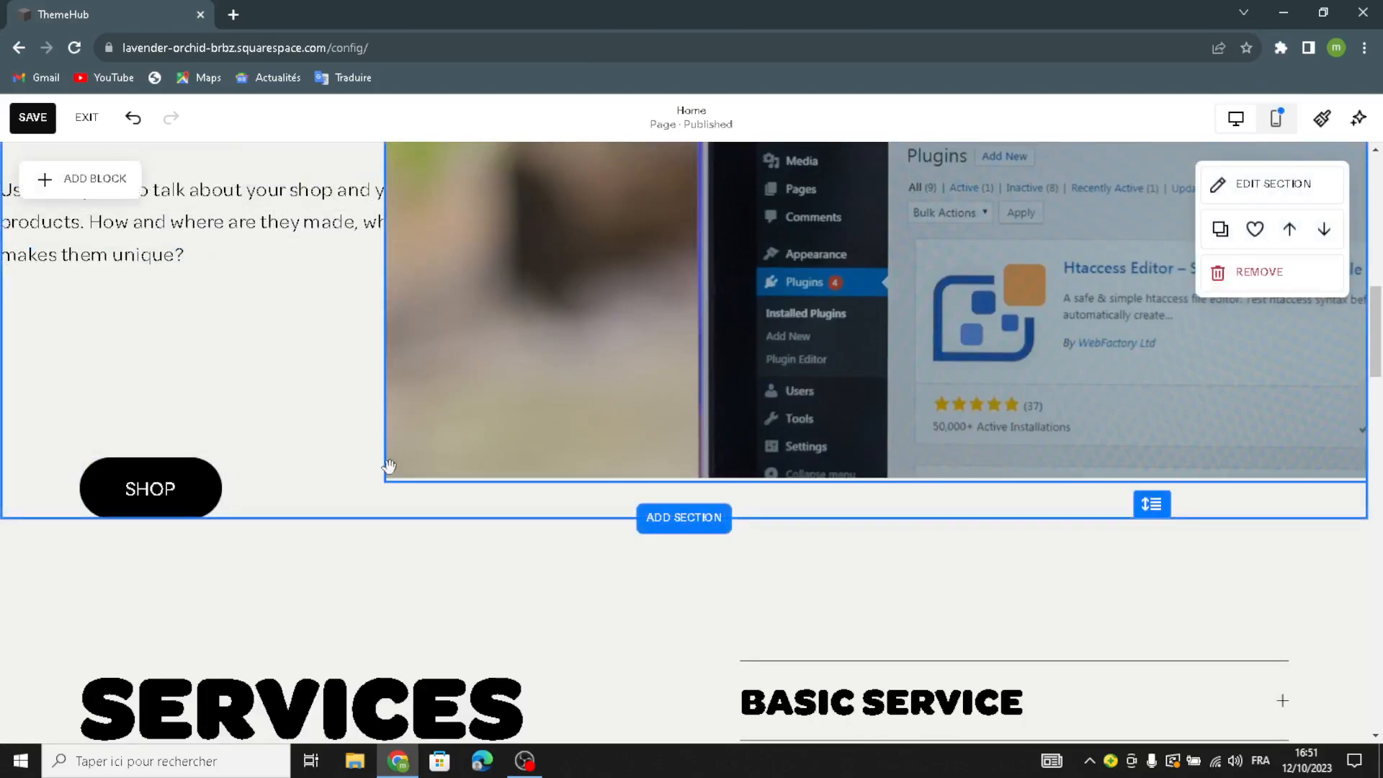
click(389, 468)
drag(389, 473, 403, 477)
drag(442, 486, 448, 530)
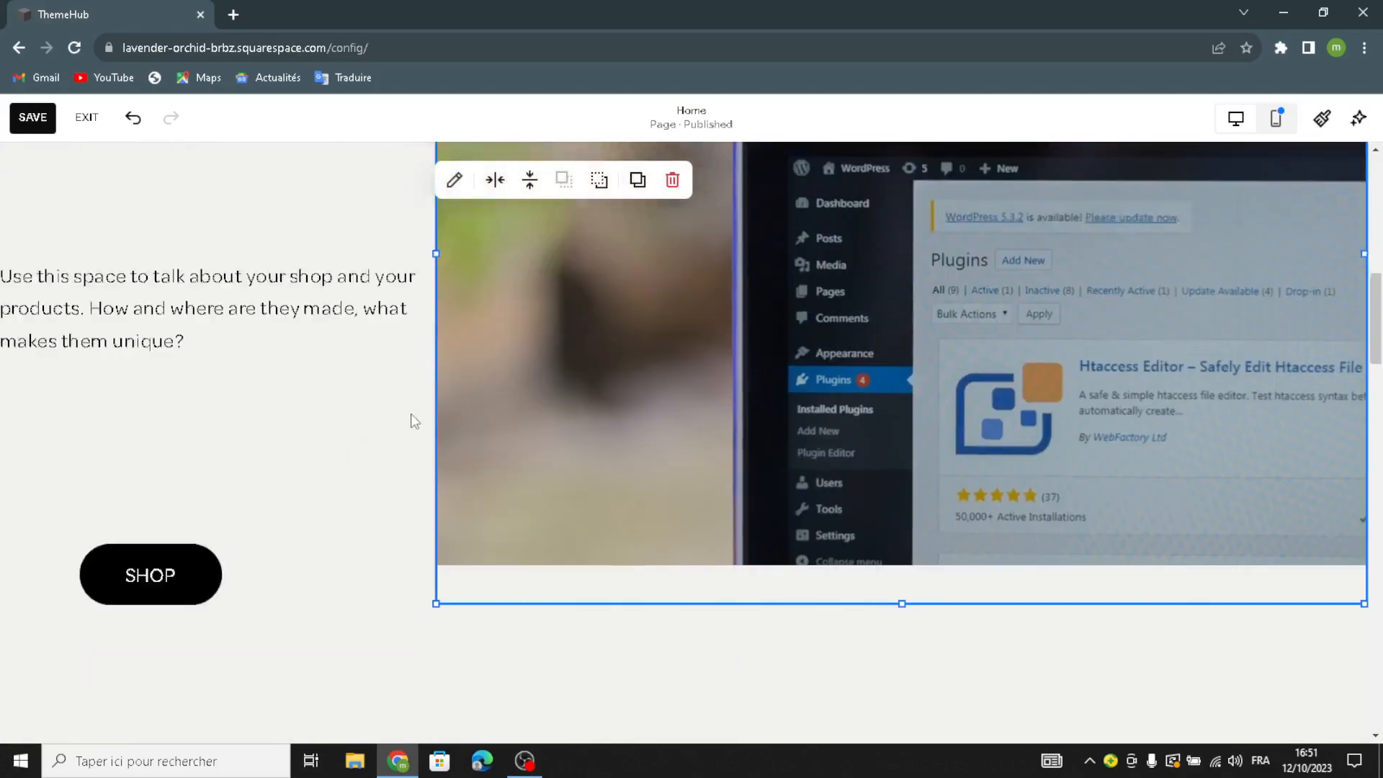
Step: Move the paragraph up to sit directly beneath the "Shop our product" heading
scroll(411, 420, up, 3)
drag(326, 458, 245, 381)
drag(160, 384, 168, 400)
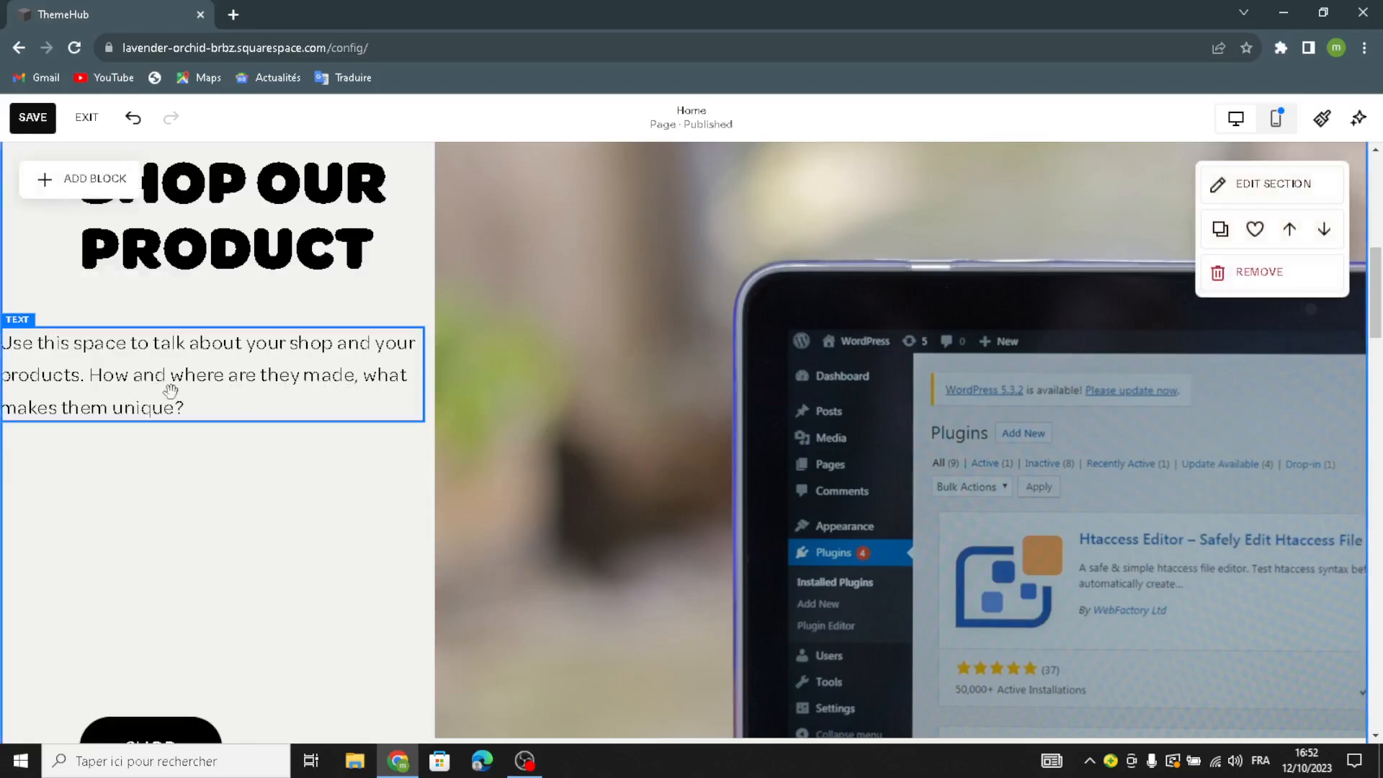
Step: Change the paragraph's text style to Heading 4 and narrow its text block to leave a gap before the image
click(43, 293)
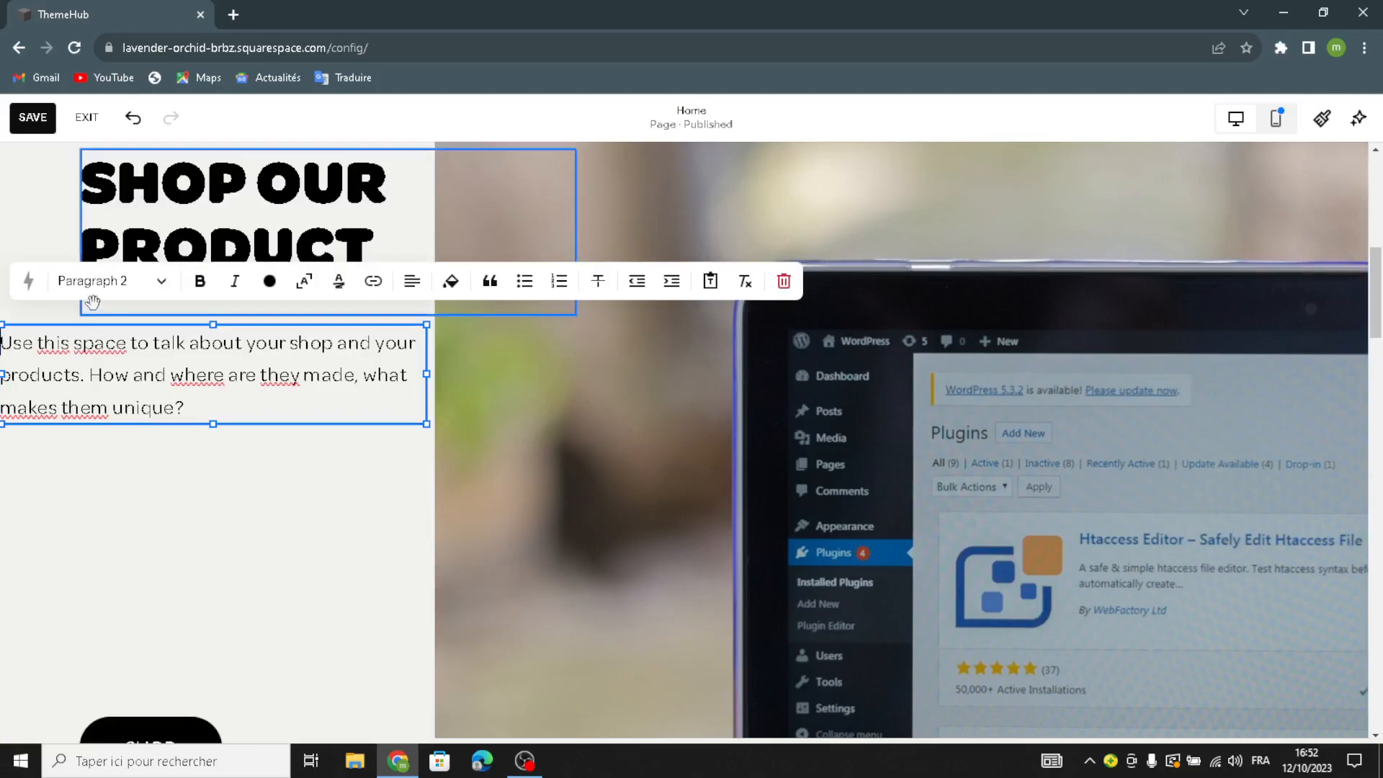
click(104, 300)
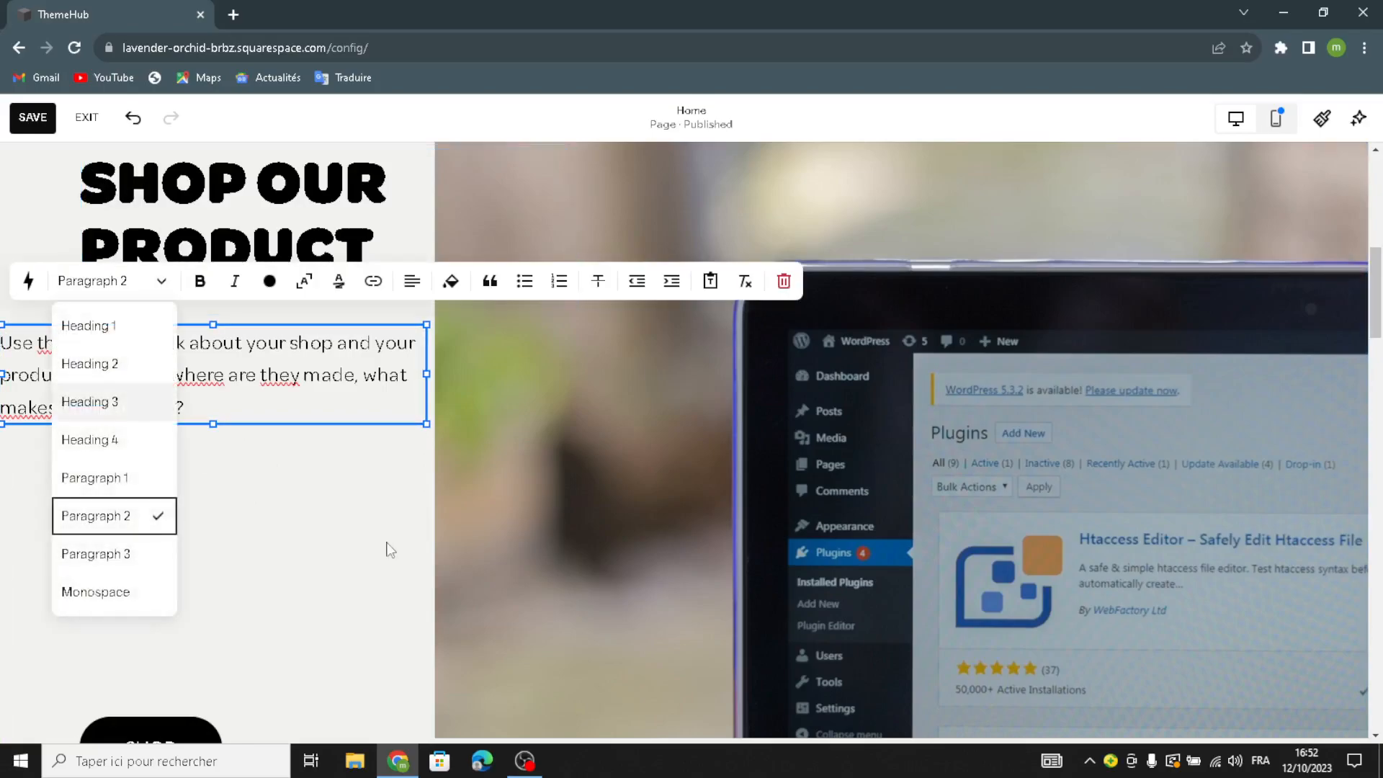
click(124, 448)
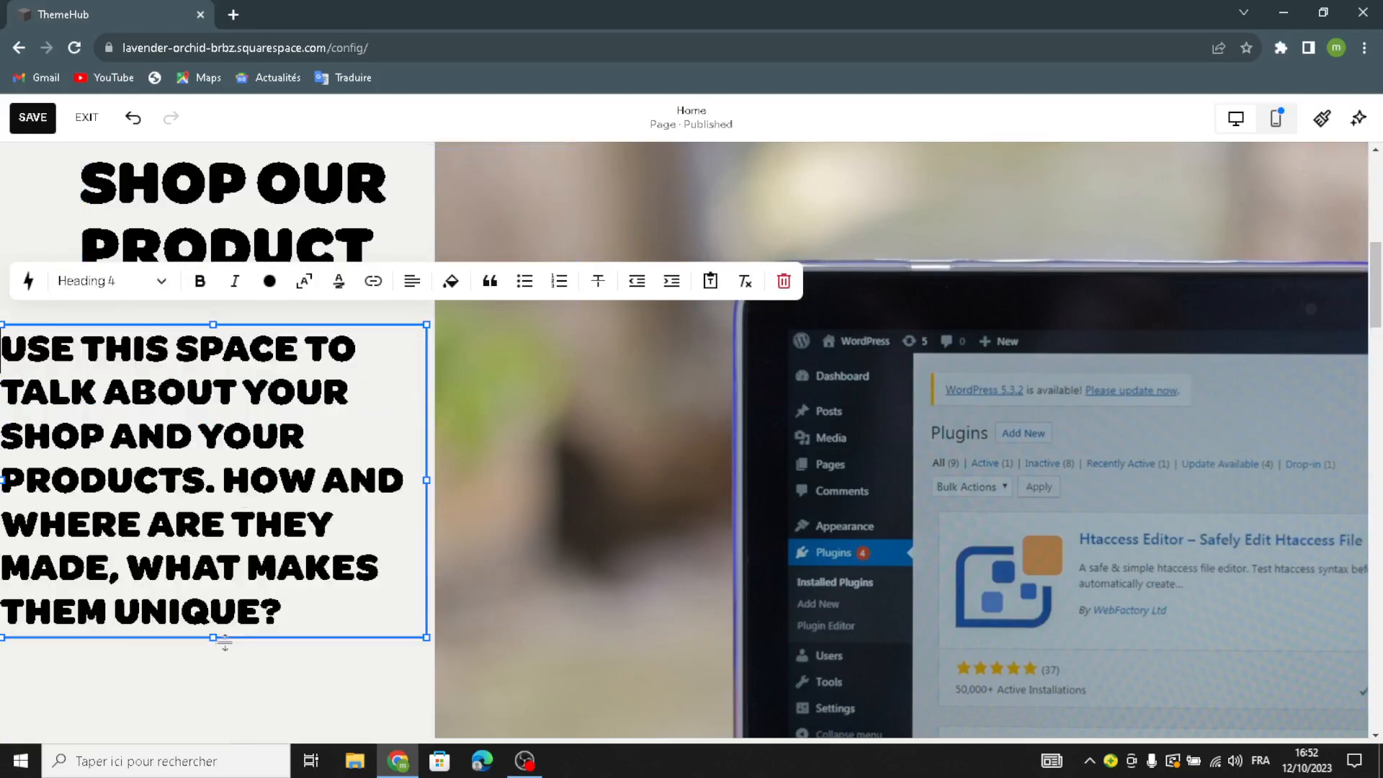
drag(426, 637, 392, 580)
drag(237, 576, 265, 576)
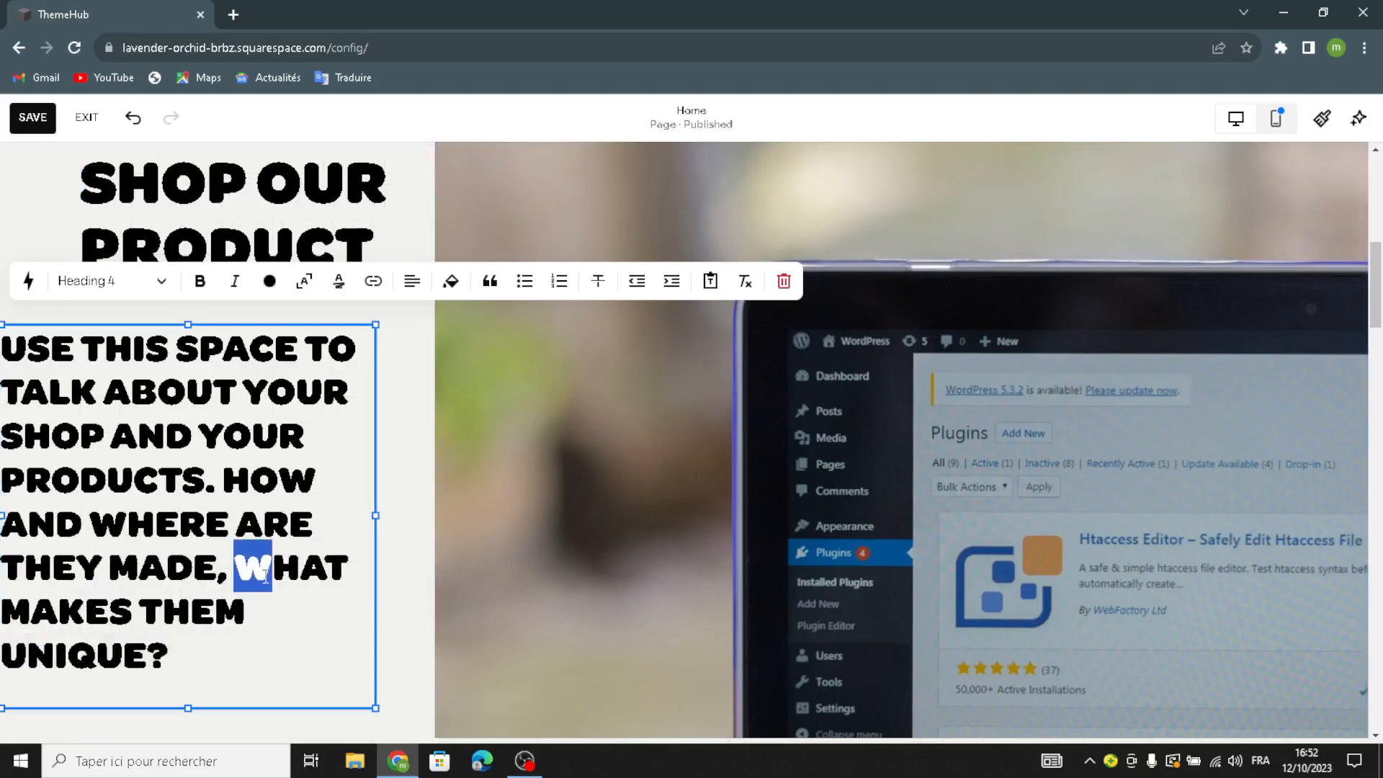
click(389, 436)
drag(337, 438, 358, 447)
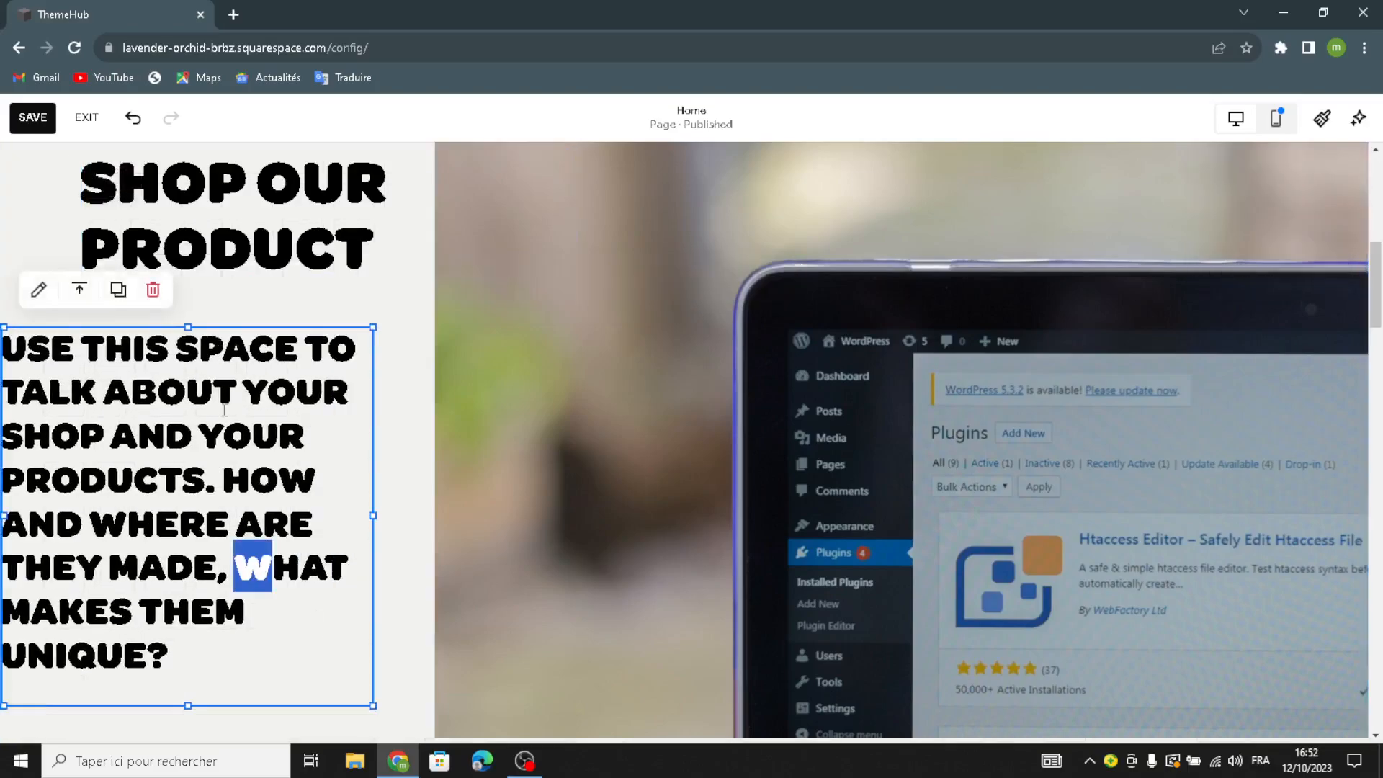
Step: Narrow the laptop image by one grid column on its left side
click(436, 504)
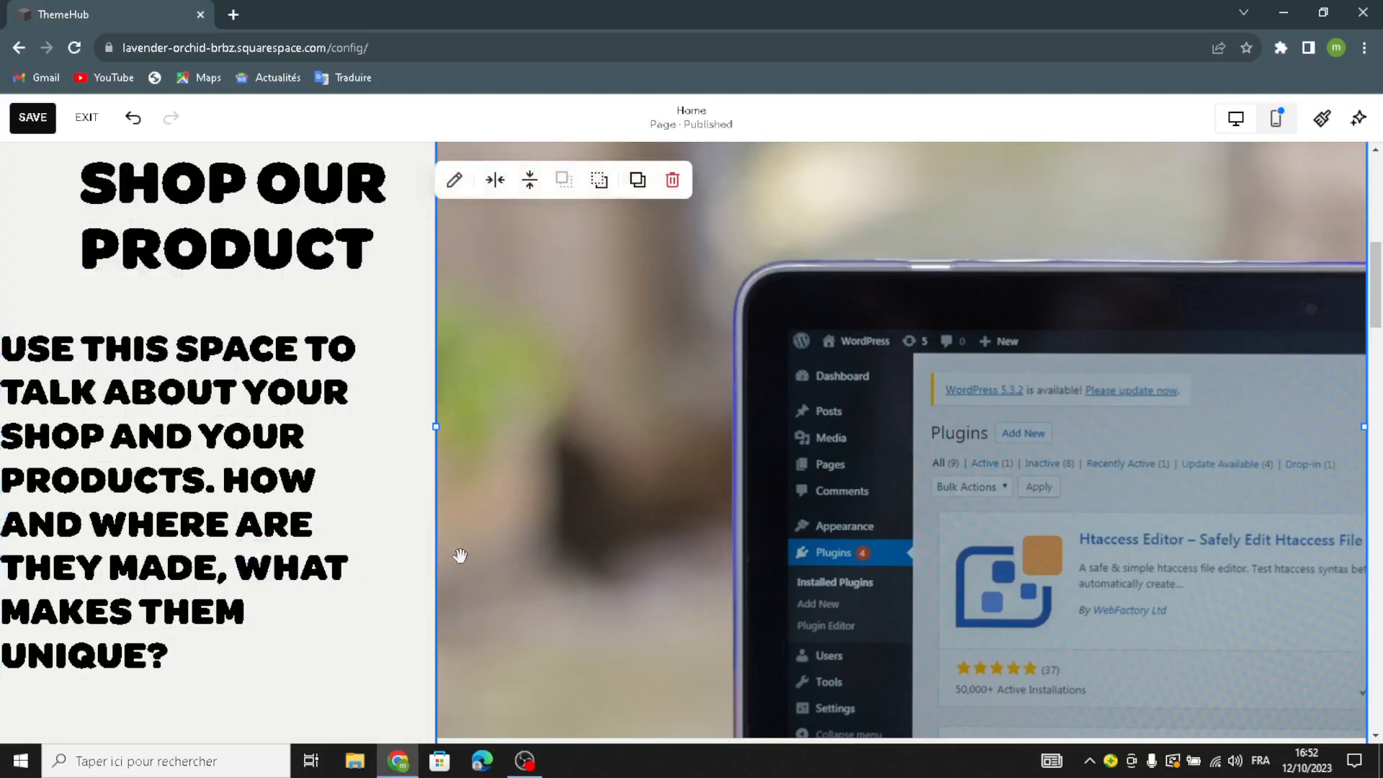
scroll(460, 555, down, 2)
drag(460, 602, 487, 608)
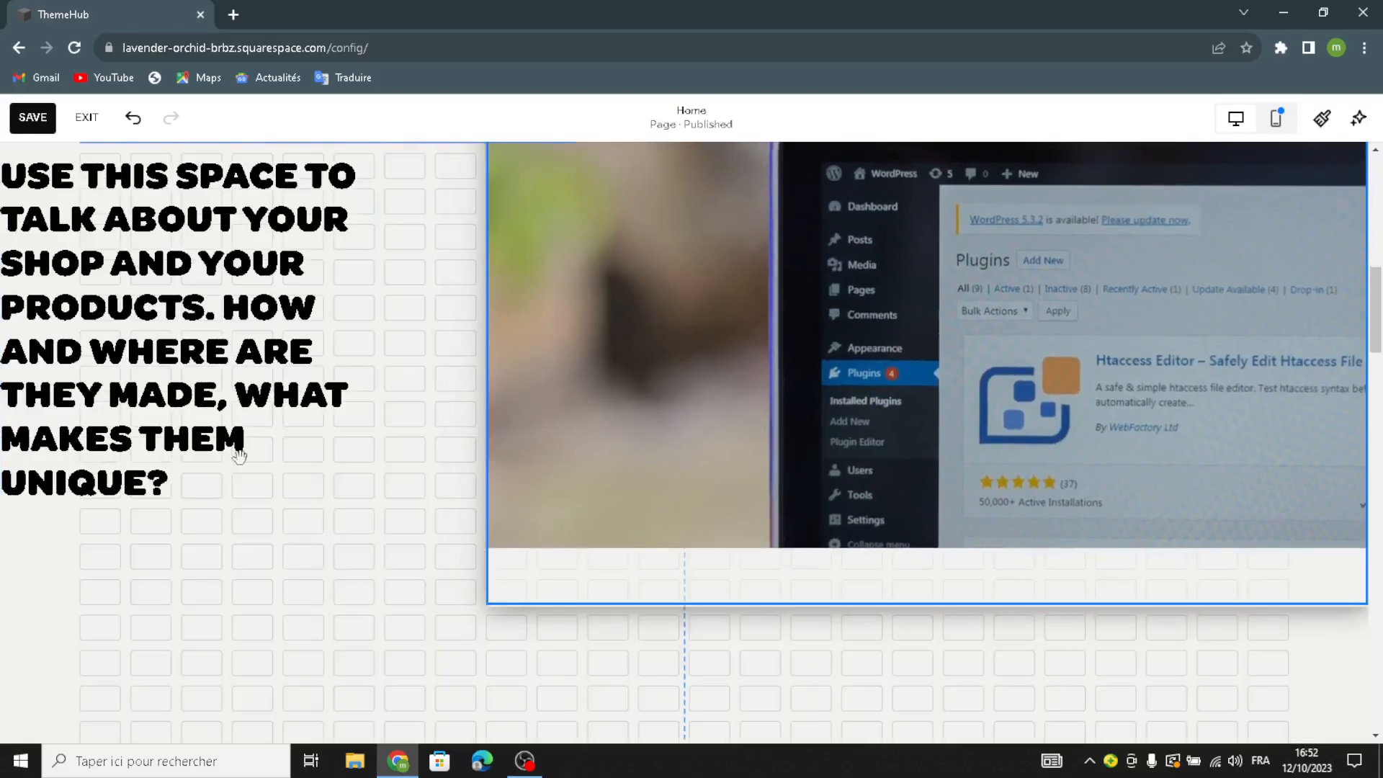
Step: Align the description text block with the "Shop our product" heading's left edge and move the Shop button up beneath it
click(171, 353)
drag(179, 357, 239, 362)
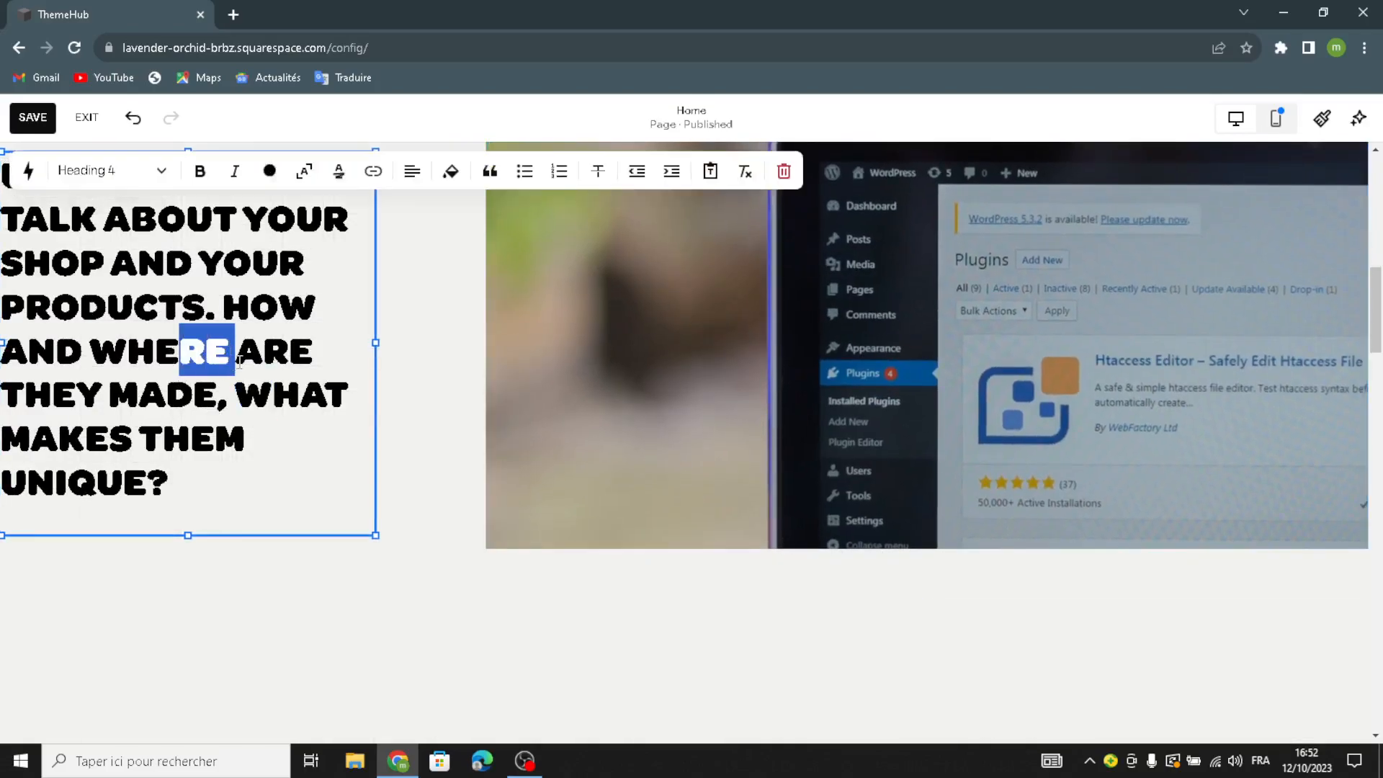
drag(299, 444, 448, 559)
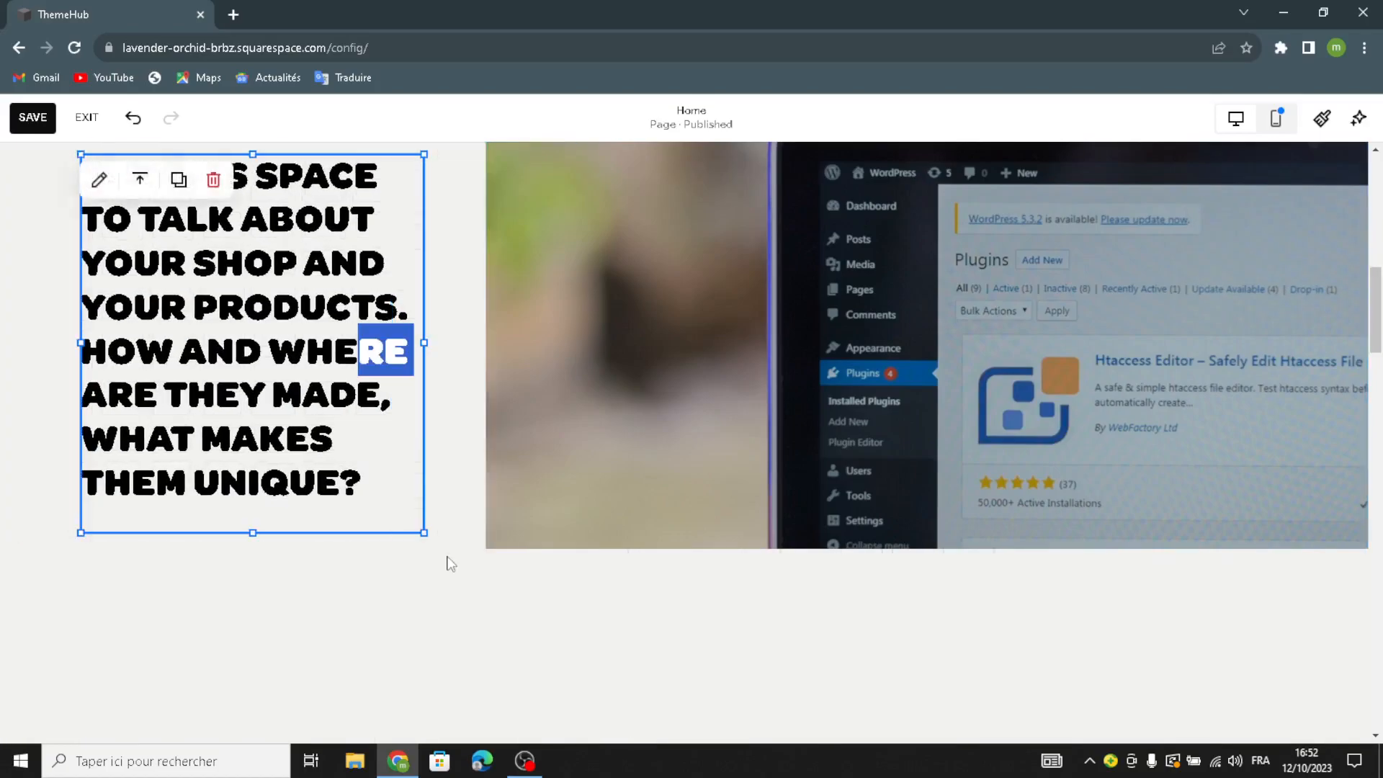
scroll(409, 716, down, 1)
drag(114, 692, 176, 510)
Step: Apply the art background with diagonal layered tan tiles to the "Shop our product" section
click(1083, 612)
click(1296, 189)
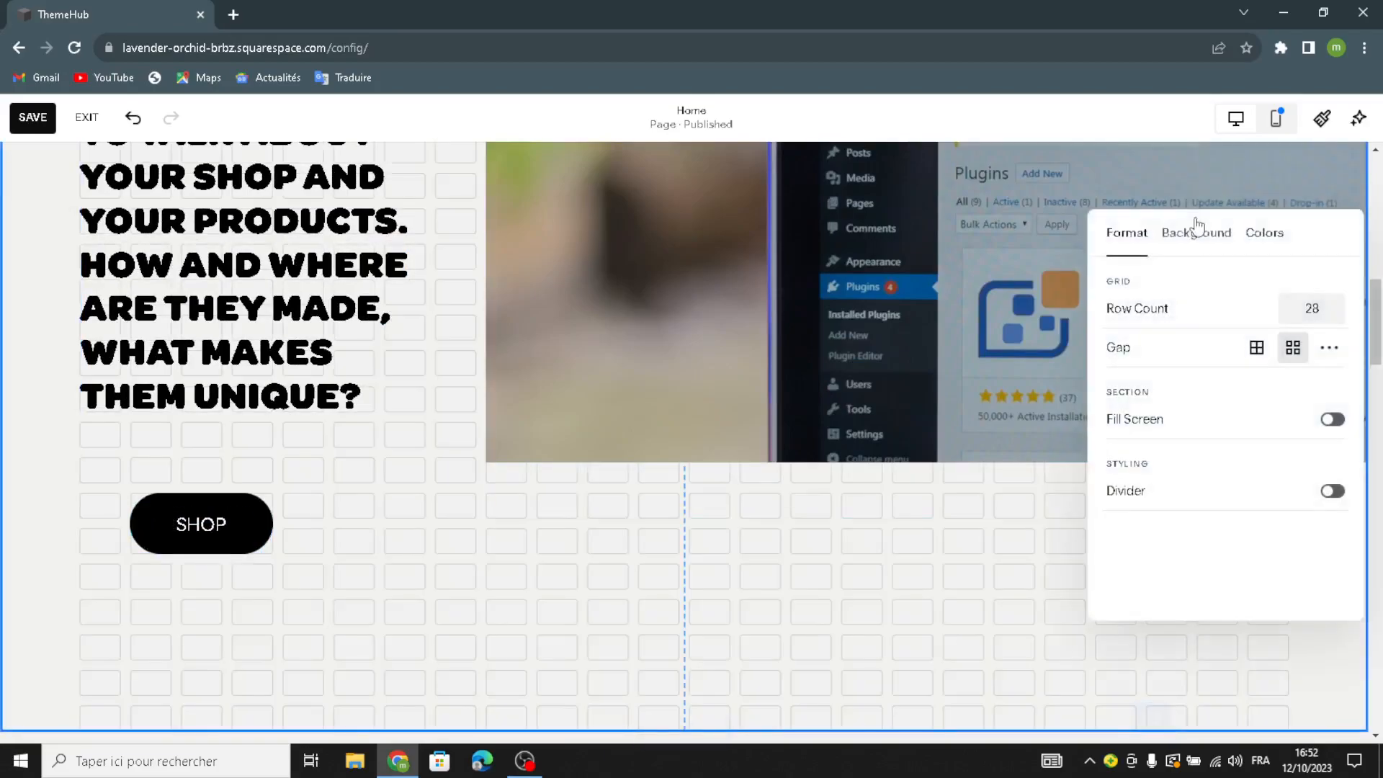
click(1197, 234)
click(1305, 293)
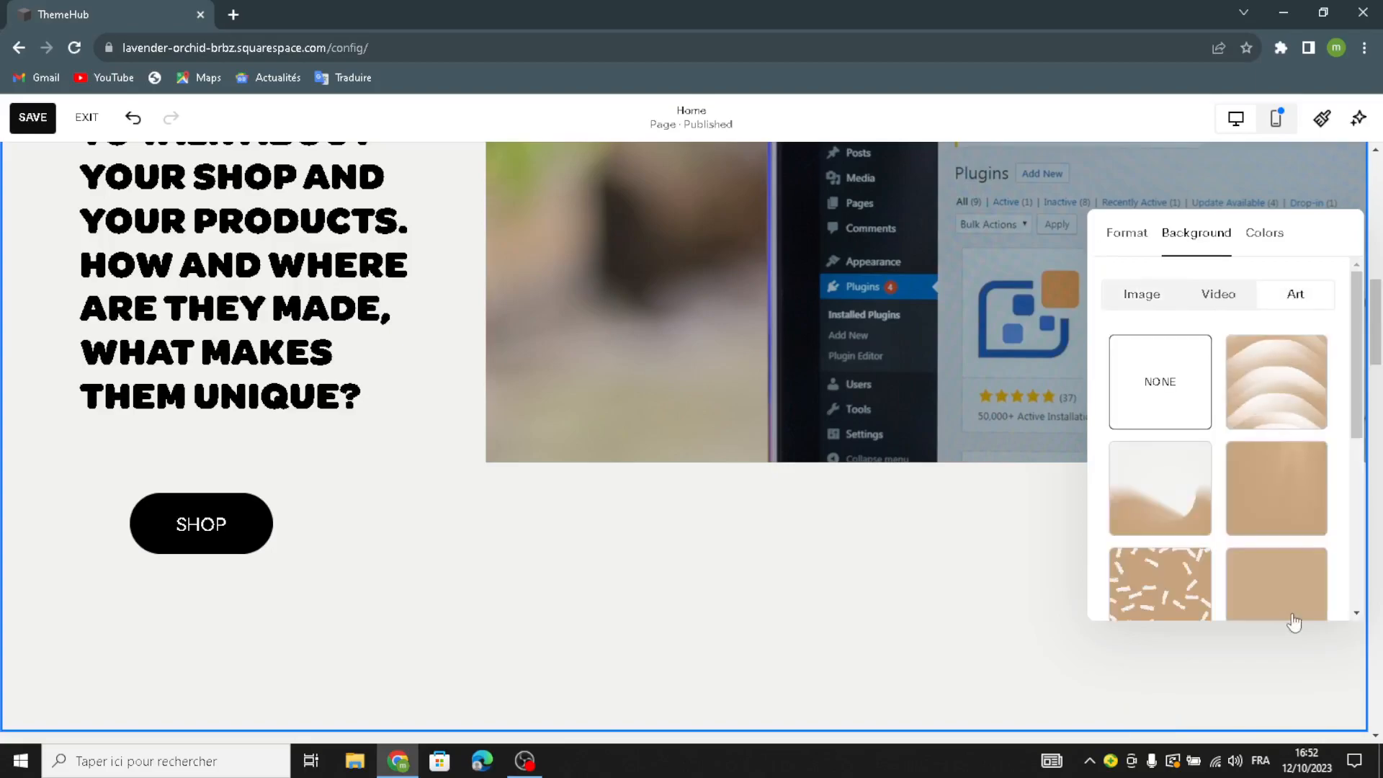
scroll(1291, 618, down, 2)
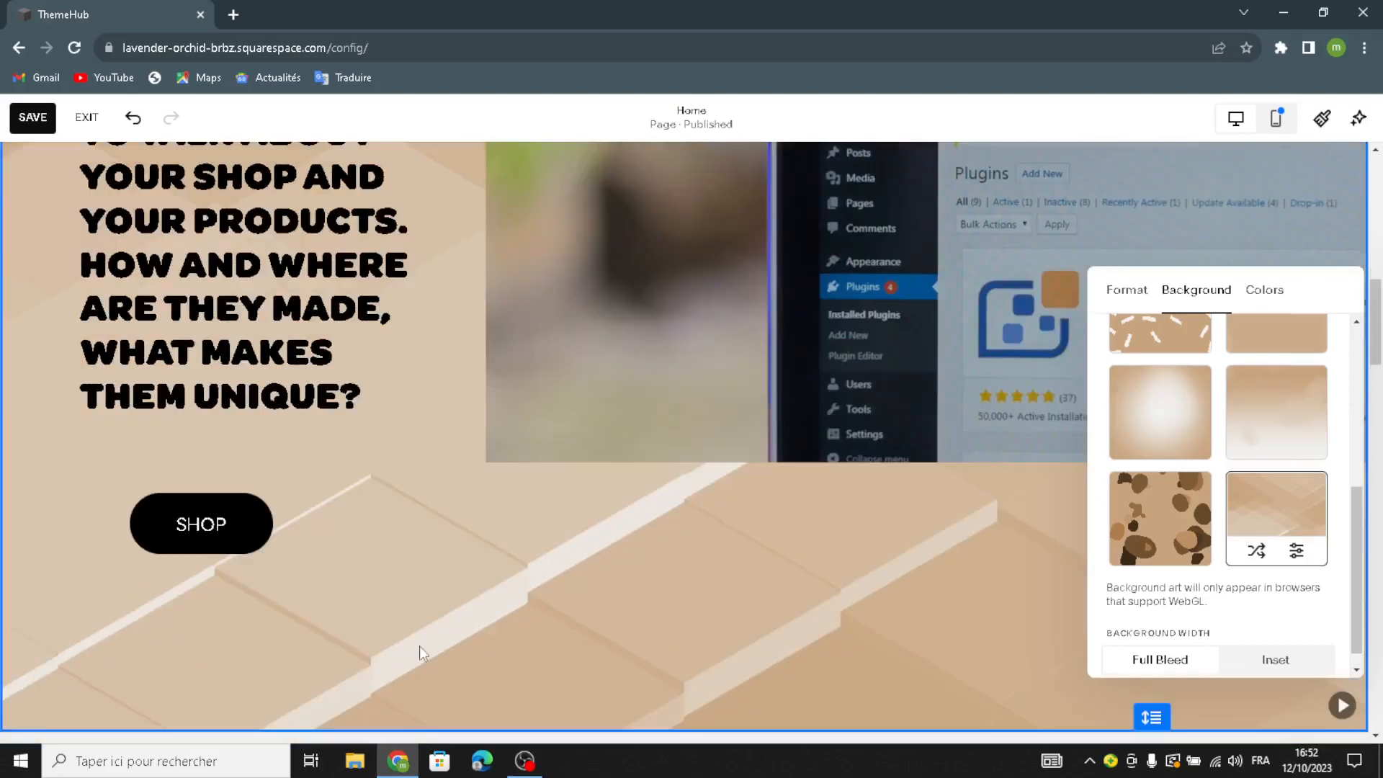
scroll(420, 646, down, 10)
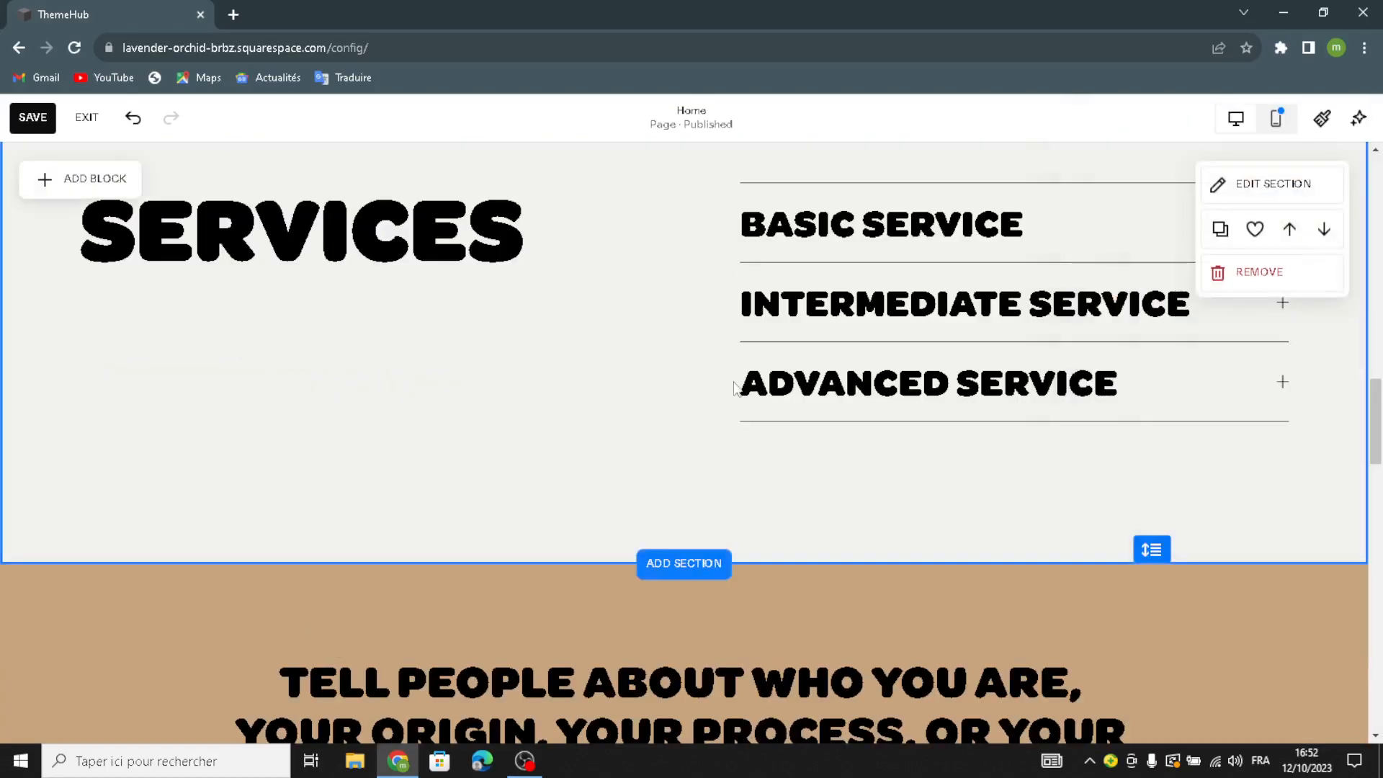
Step: Apply the art background with diagonal layered tan tiles to the Services section
click(1290, 185)
click(1196, 177)
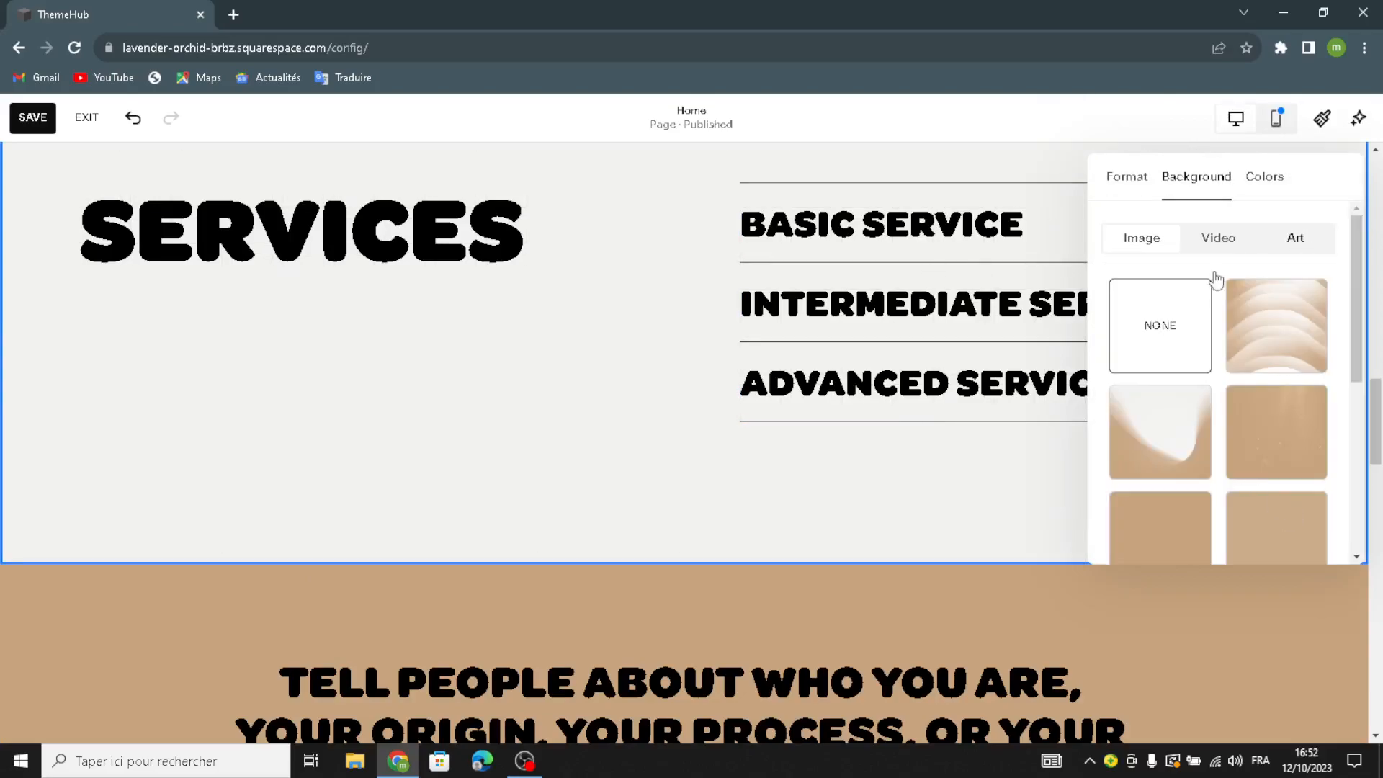
click(1295, 237)
scroll(1276, 375, down, 6)
click(1276, 403)
scroll(217, 431, down, 5)
click(20, 339)
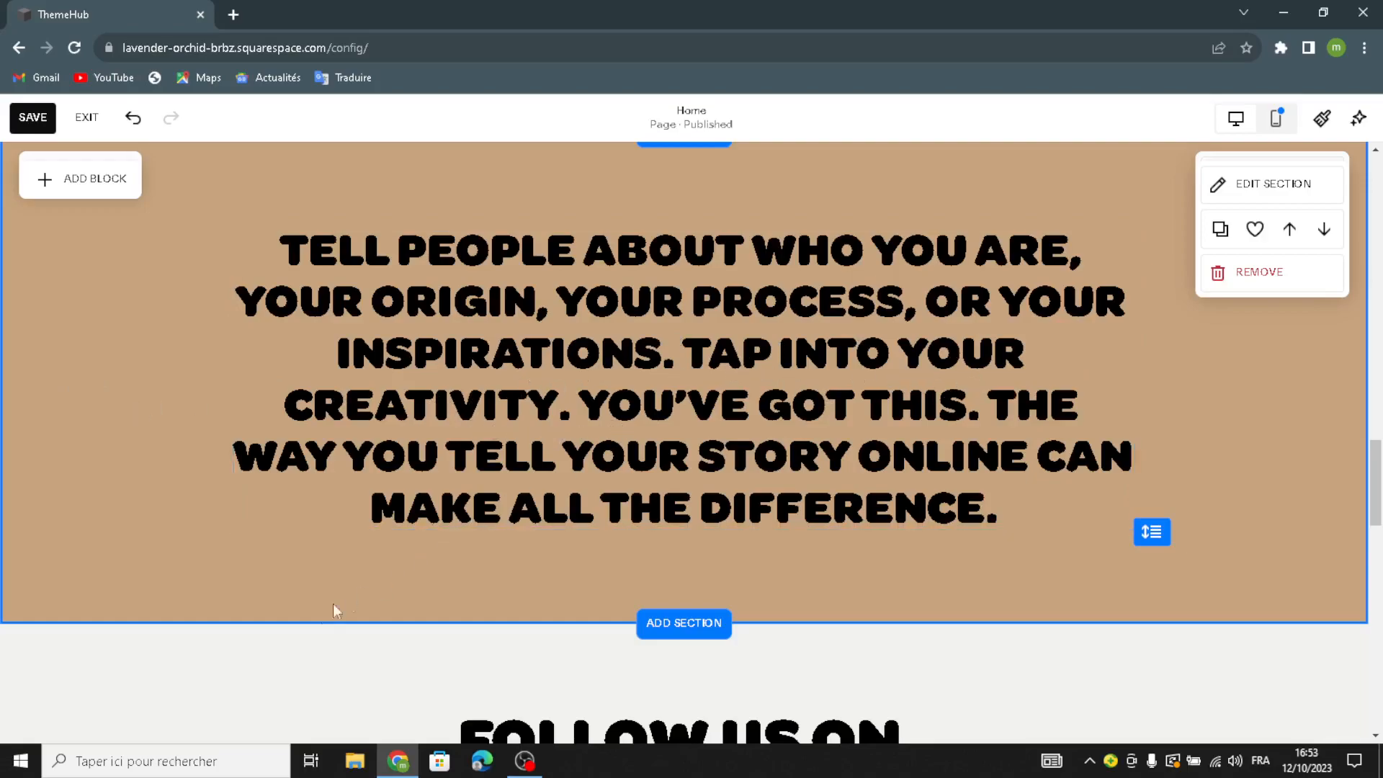
Step: Give the "Follow us on social" section the art background with diagonal layered tan tiles
scroll(326, 604, down, 4)
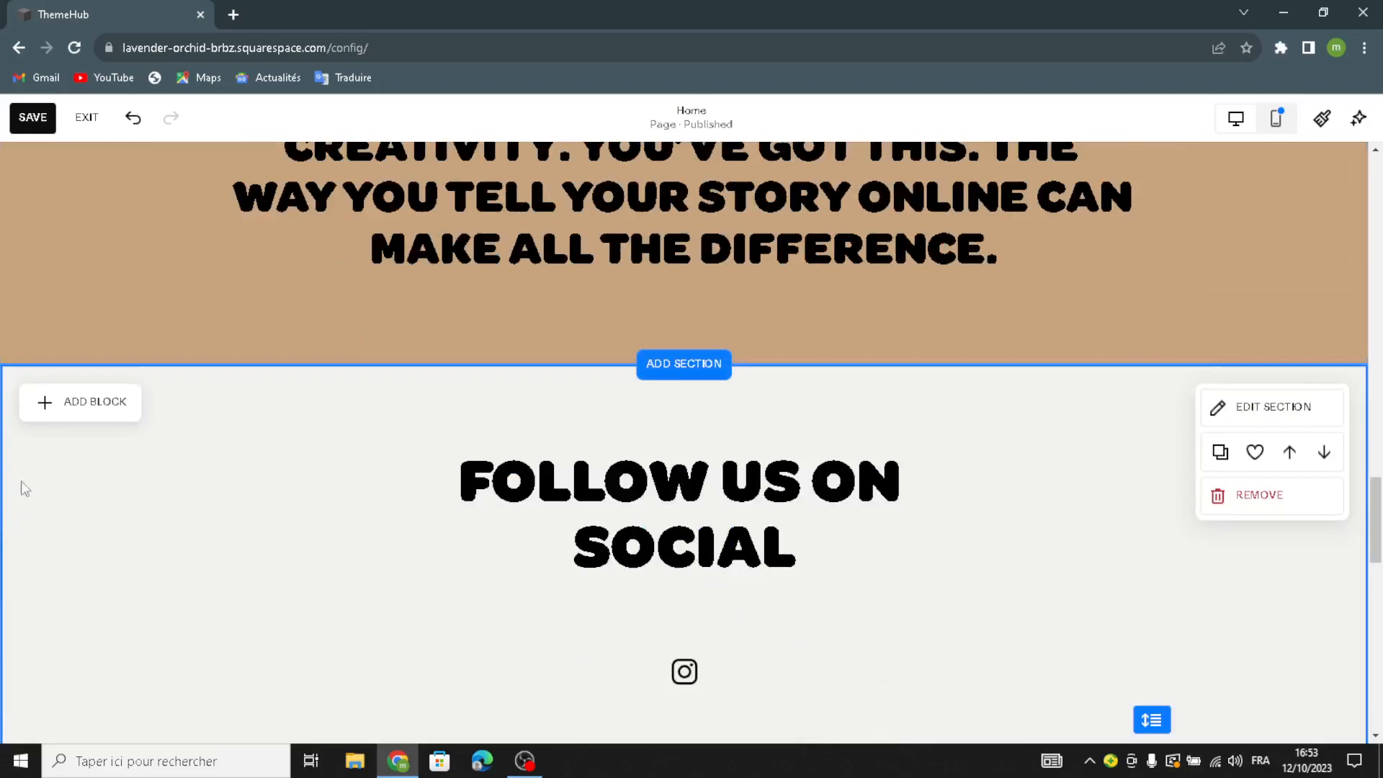
click(1267, 424)
click(1260, 358)
click(1218, 360)
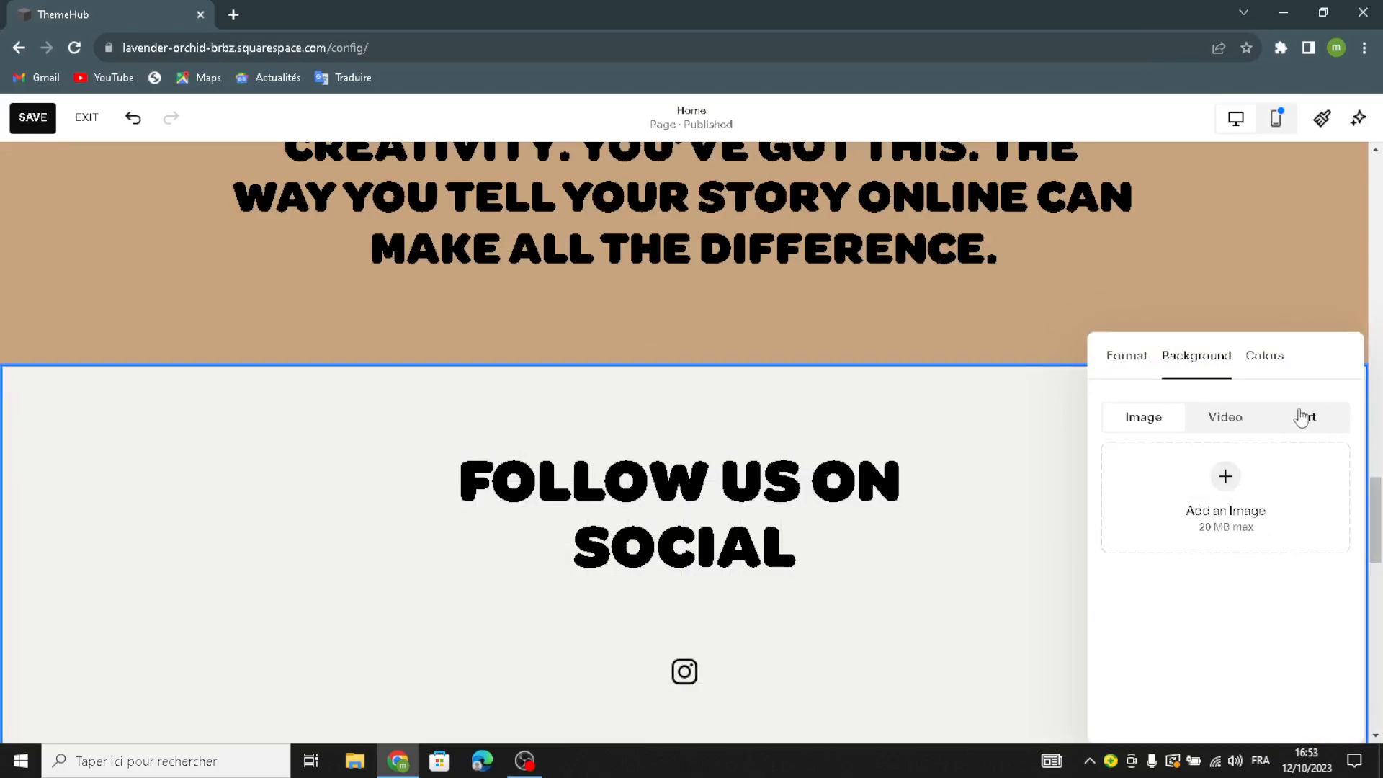
click(1295, 417)
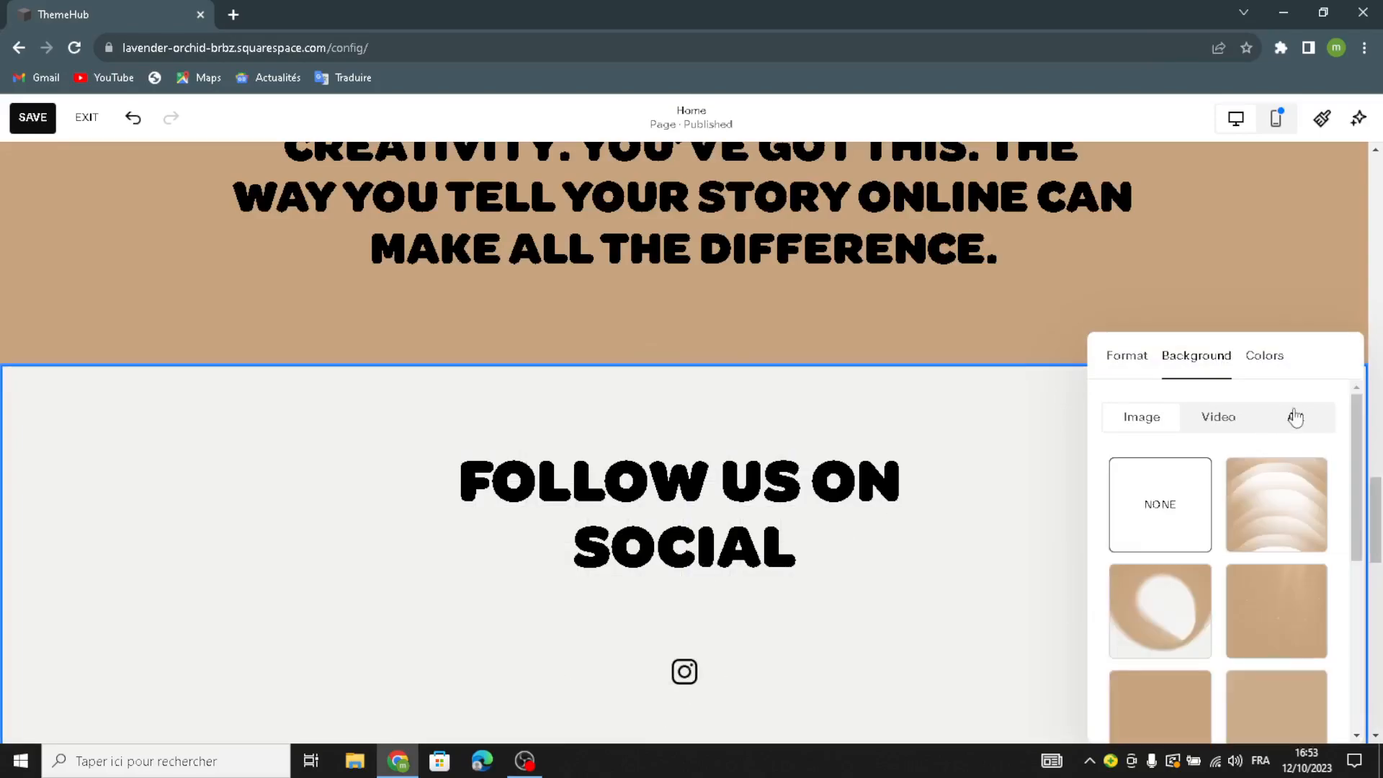
scroll(1182, 627, down, 5)
click(1276, 564)
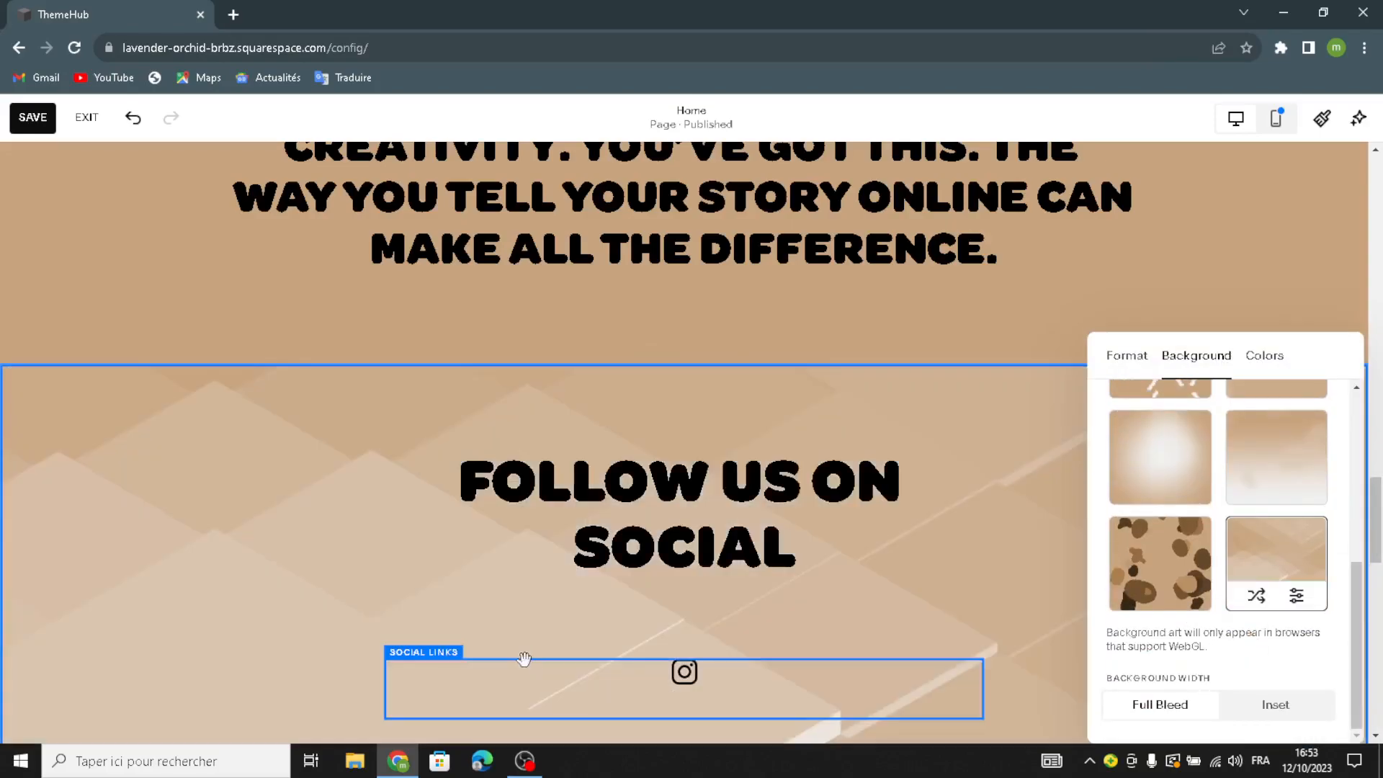
Step: Delete the green object image beside the contact form and place a Map block in the emptied space
scroll(524, 660, down, 10)
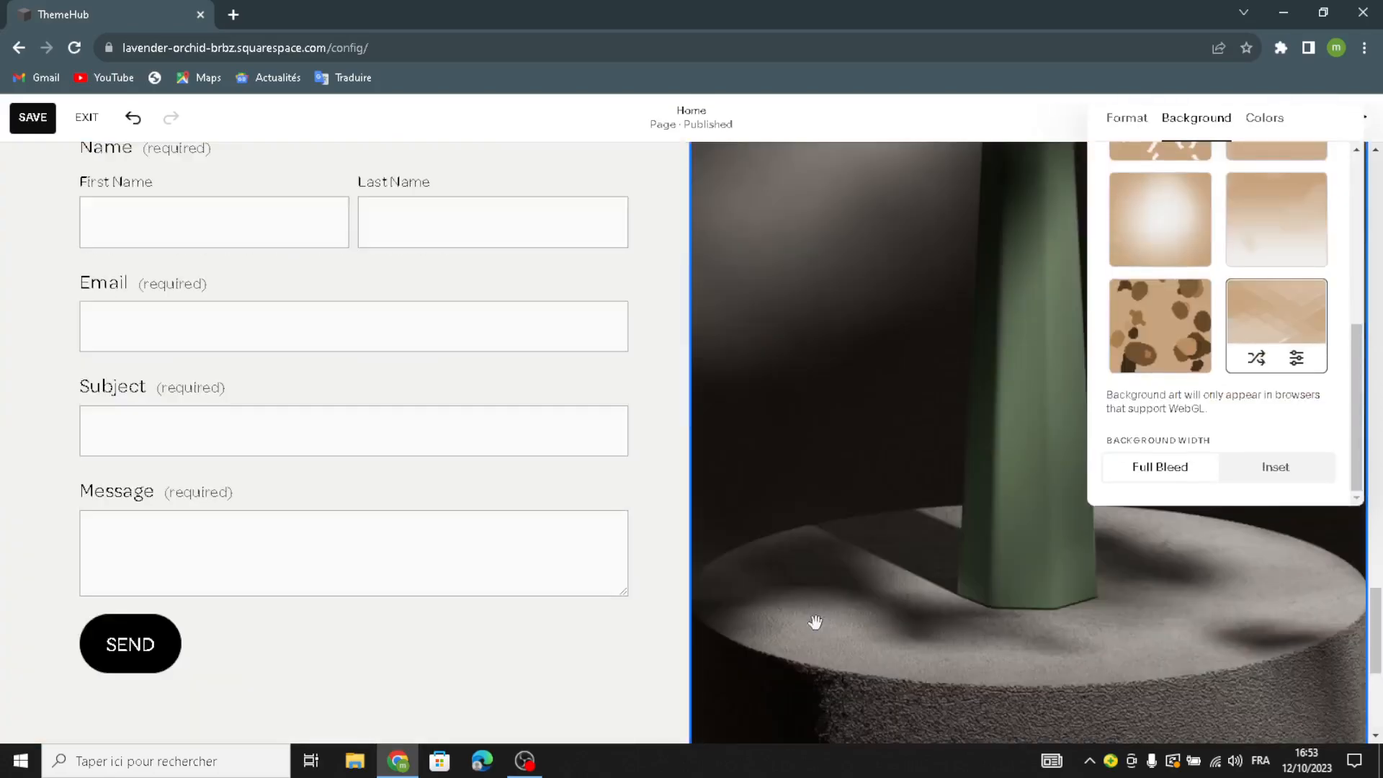
click(815, 622)
click(808, 266)
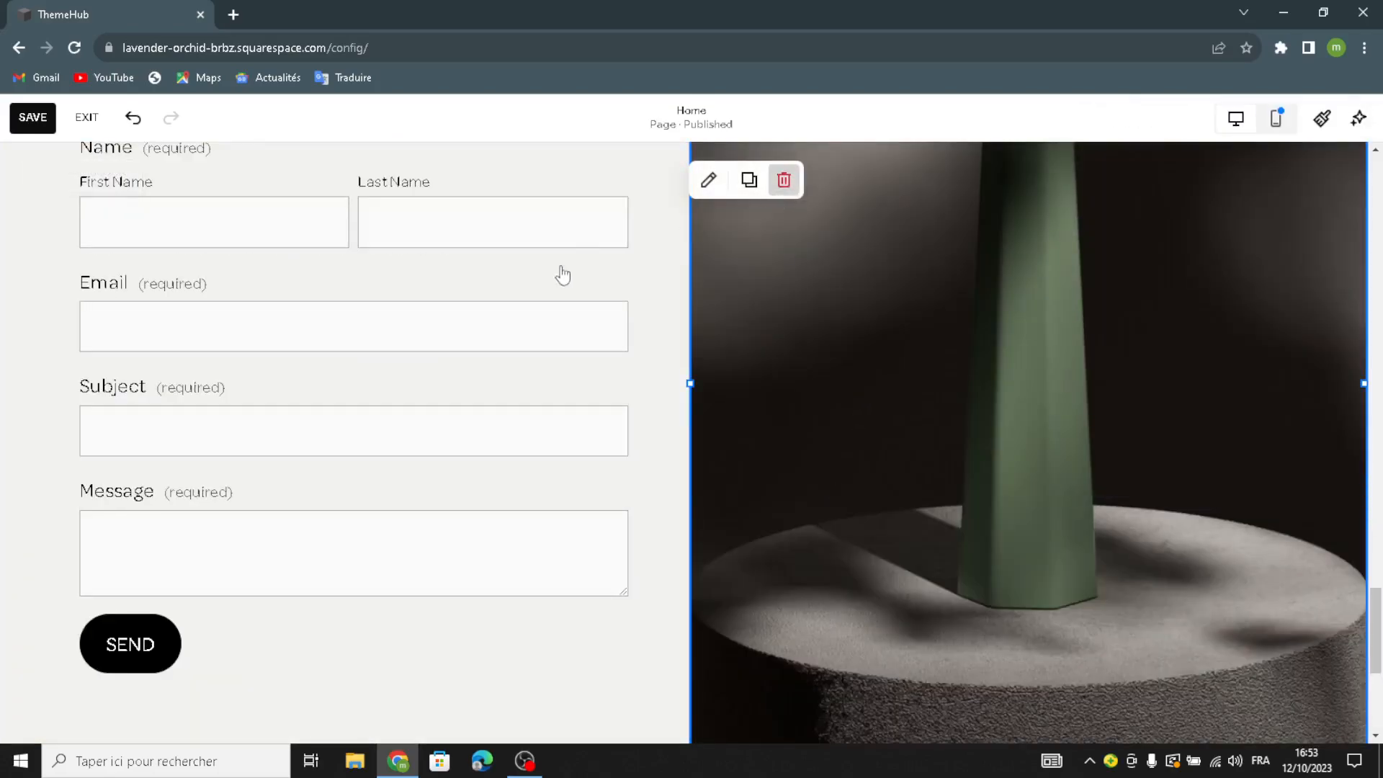
key(Delete)
click(50, 180)
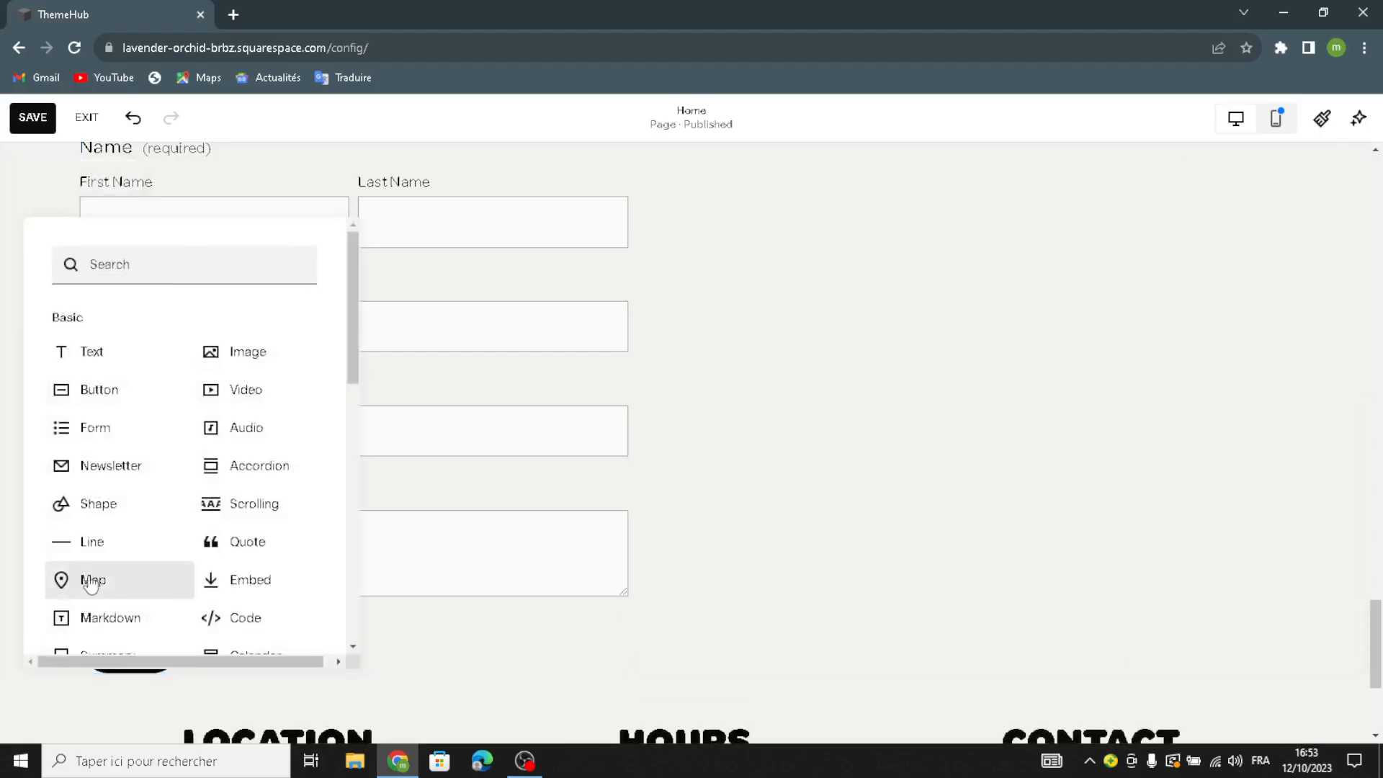
click(90, 581)
drag(232, 448, 1016, 358)
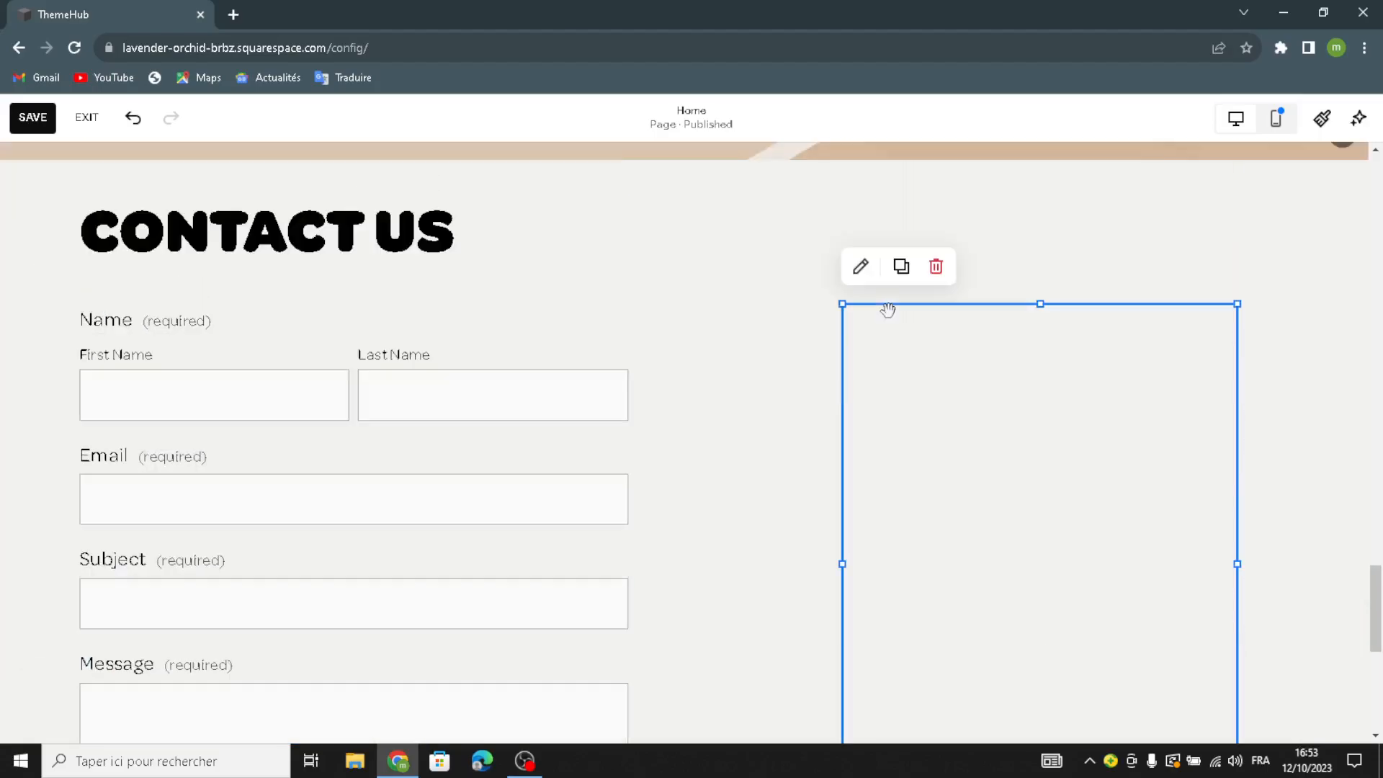
Step: Set the map's style to Satellite and enlarge its block up to the section's upper edge and across to the contact form
click(860, 267)
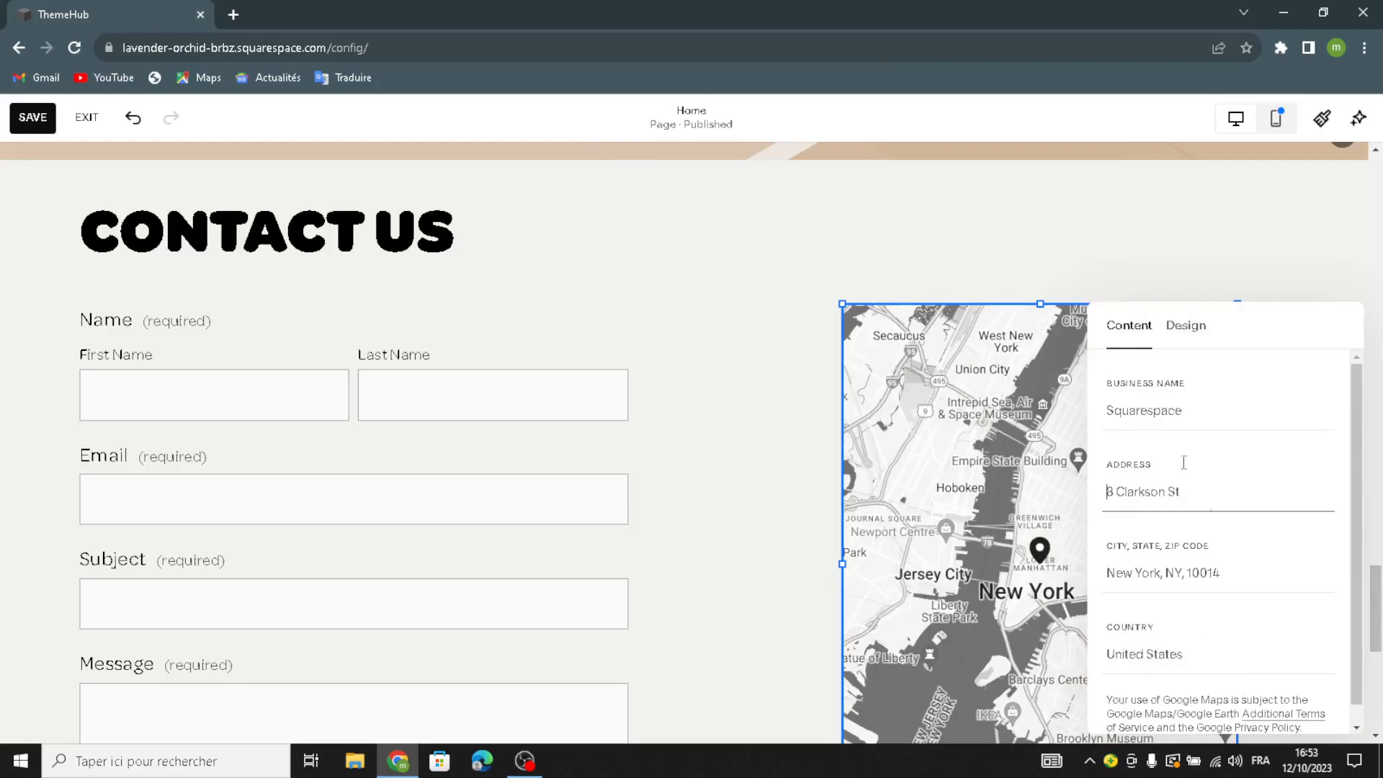
click(1177, 335)
click(1213, 403)
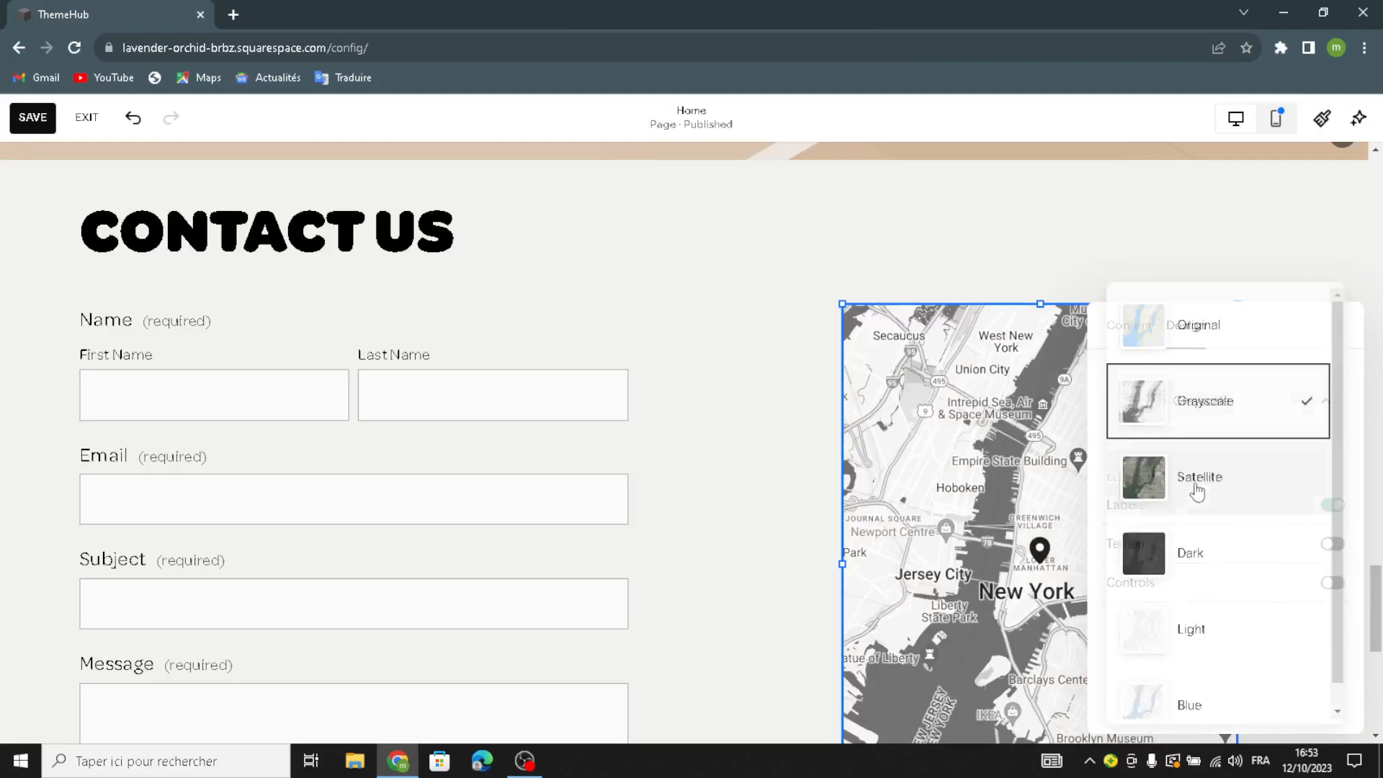
click(1192, 506)
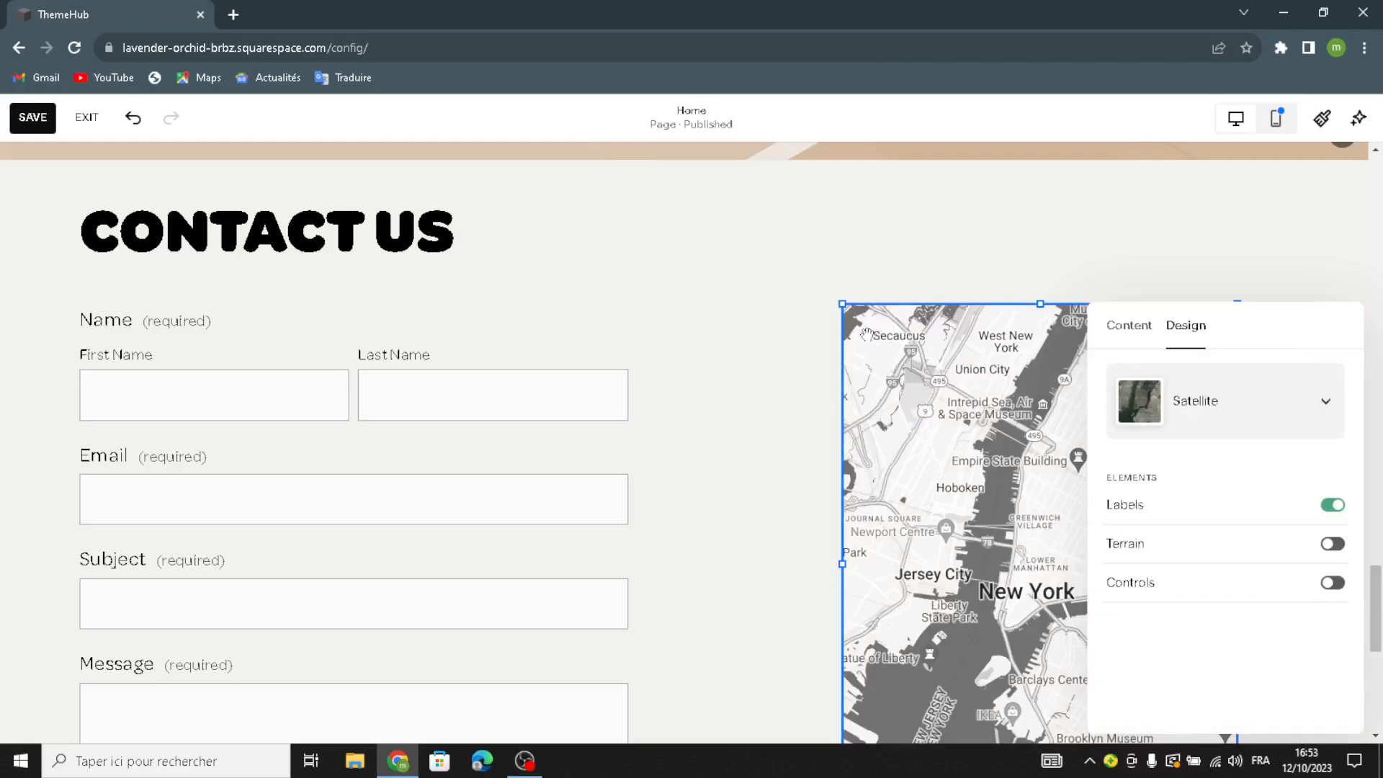
drag(844, 304, 641, 173)
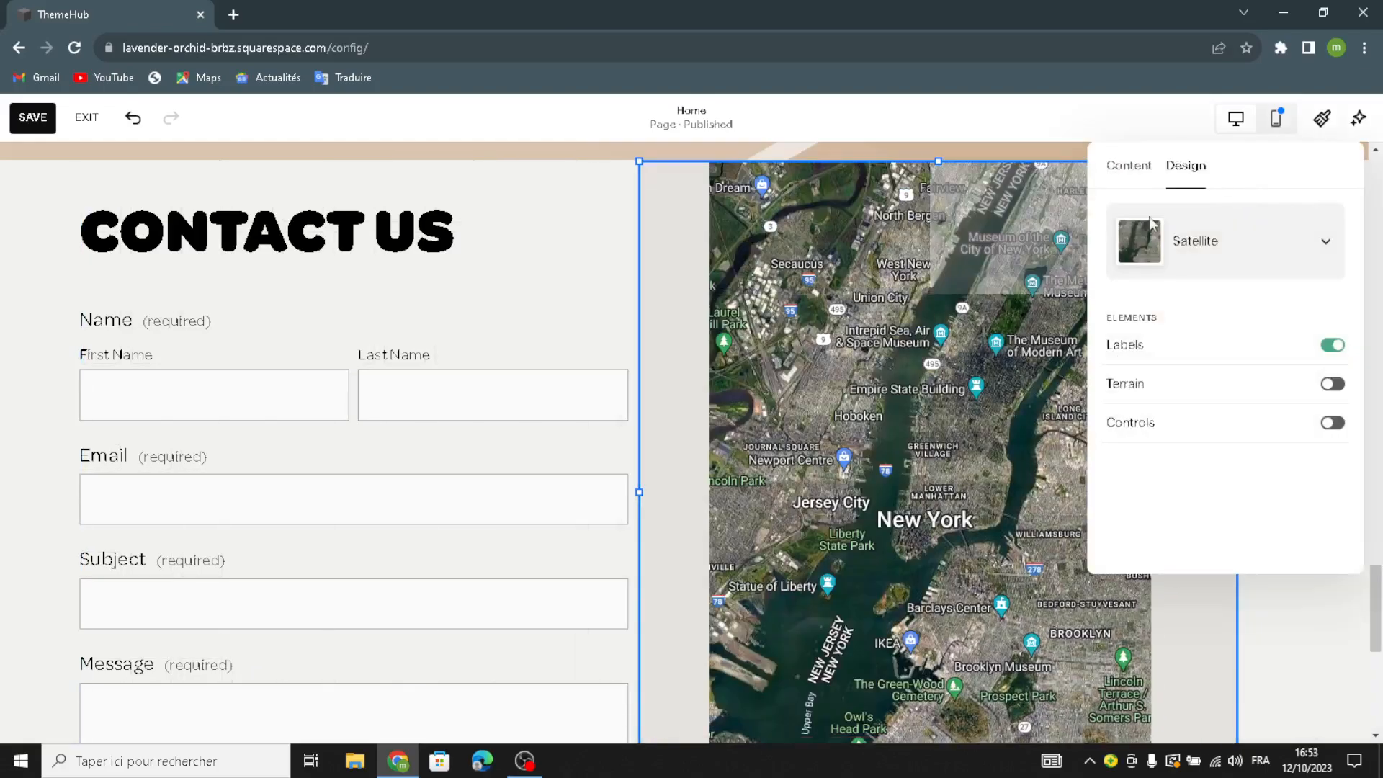
click(1084, 335)
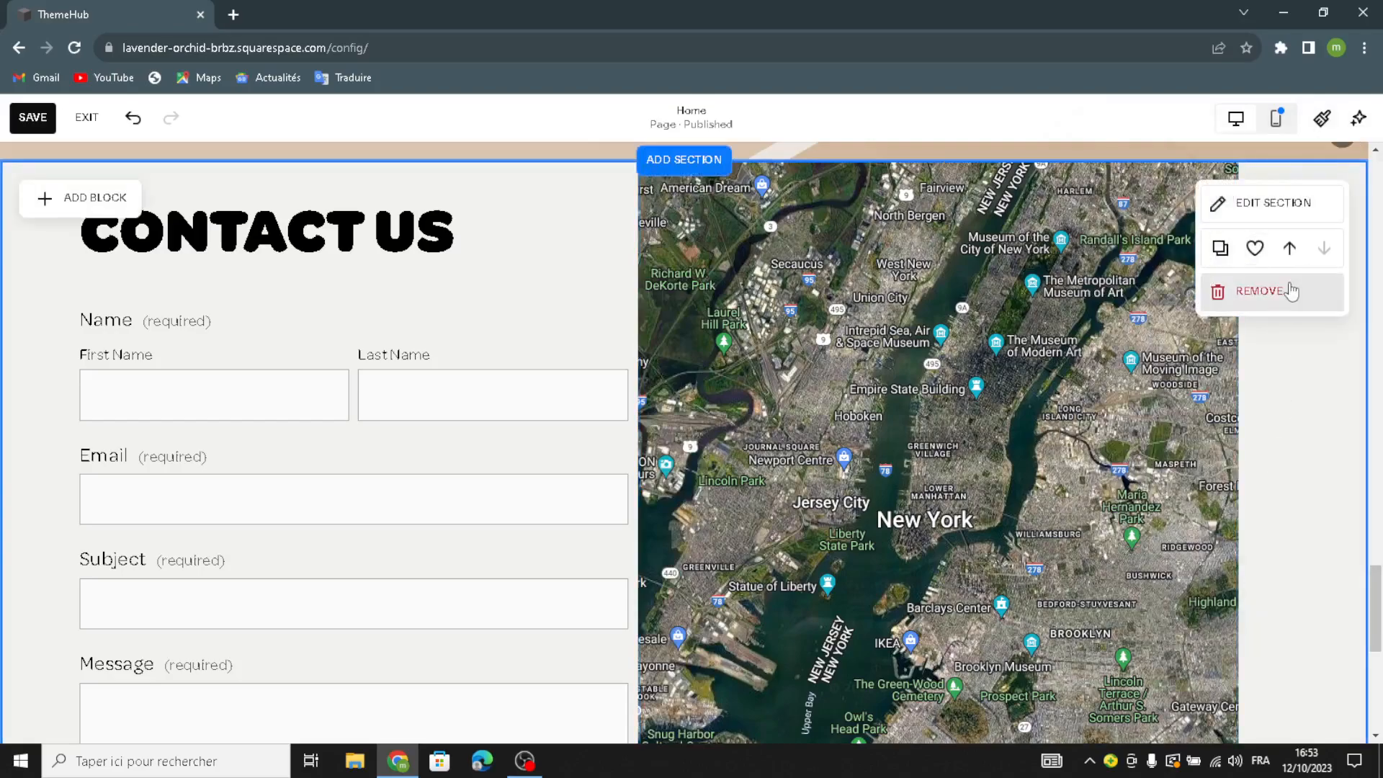
Step: Set the "Contact us" section's background to the art with diagonal layered tan tiles
click(1280, 204)
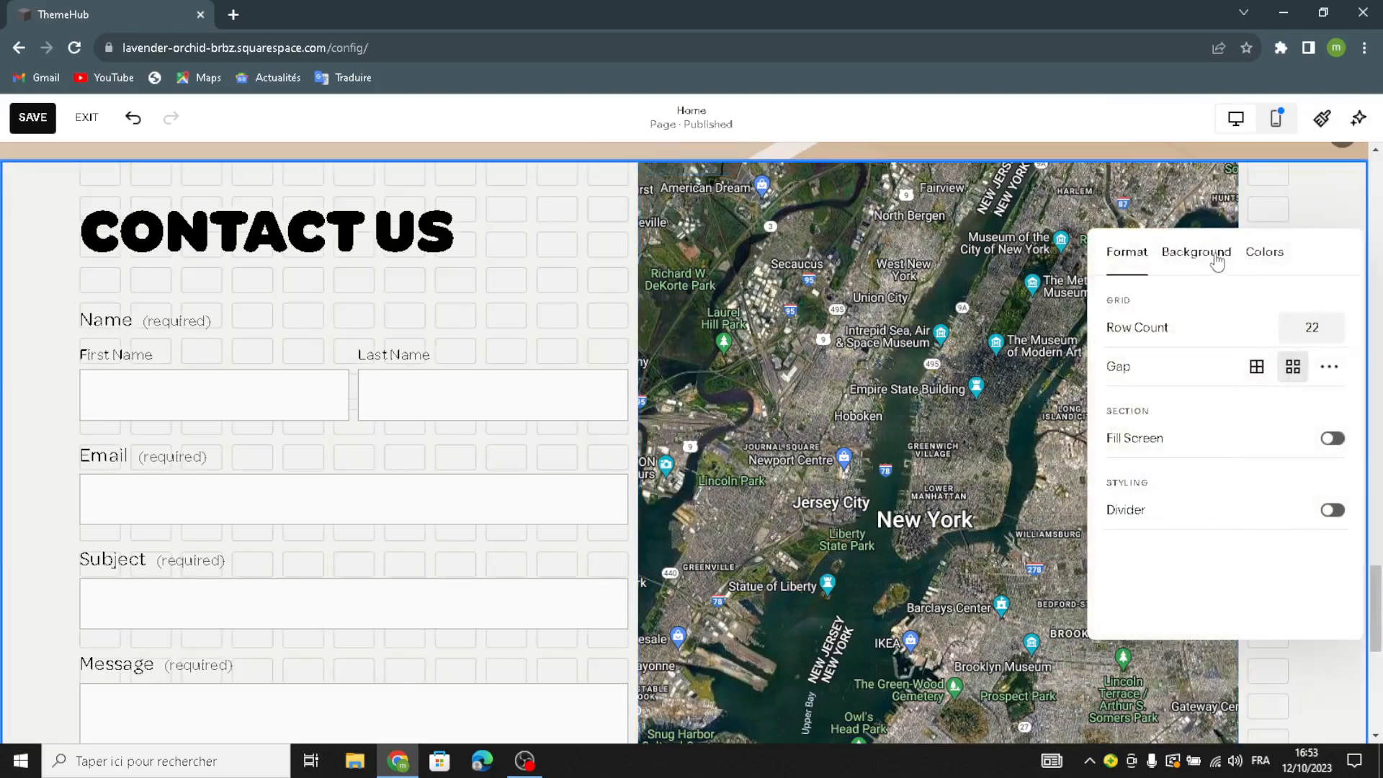
click(1217, 257)
click(1314, 316)
scroll(1266, 581, down, 5)
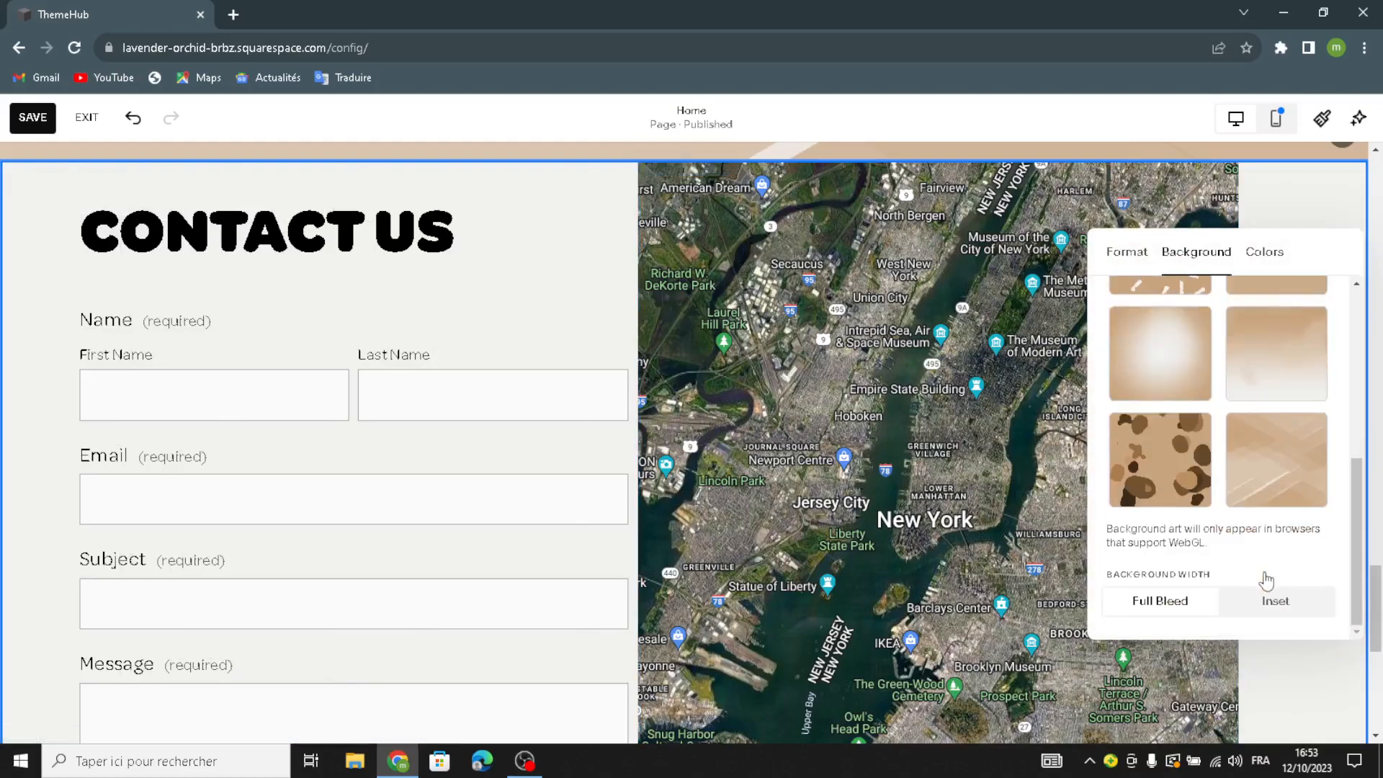
click(1265, 496)
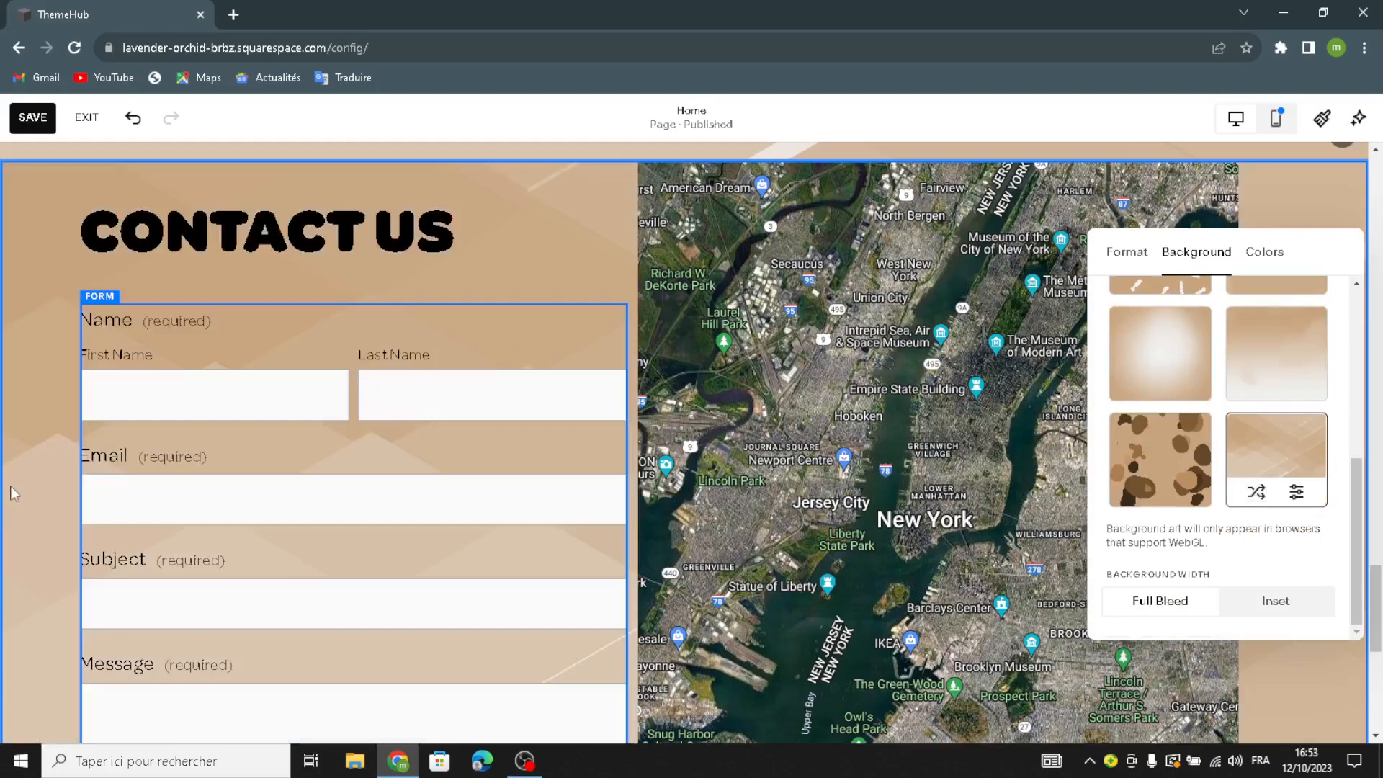
Step: Edit the site footer and apply the art background with diagonal layered tan tiles to its section
scroll(226, 695, down, 3)
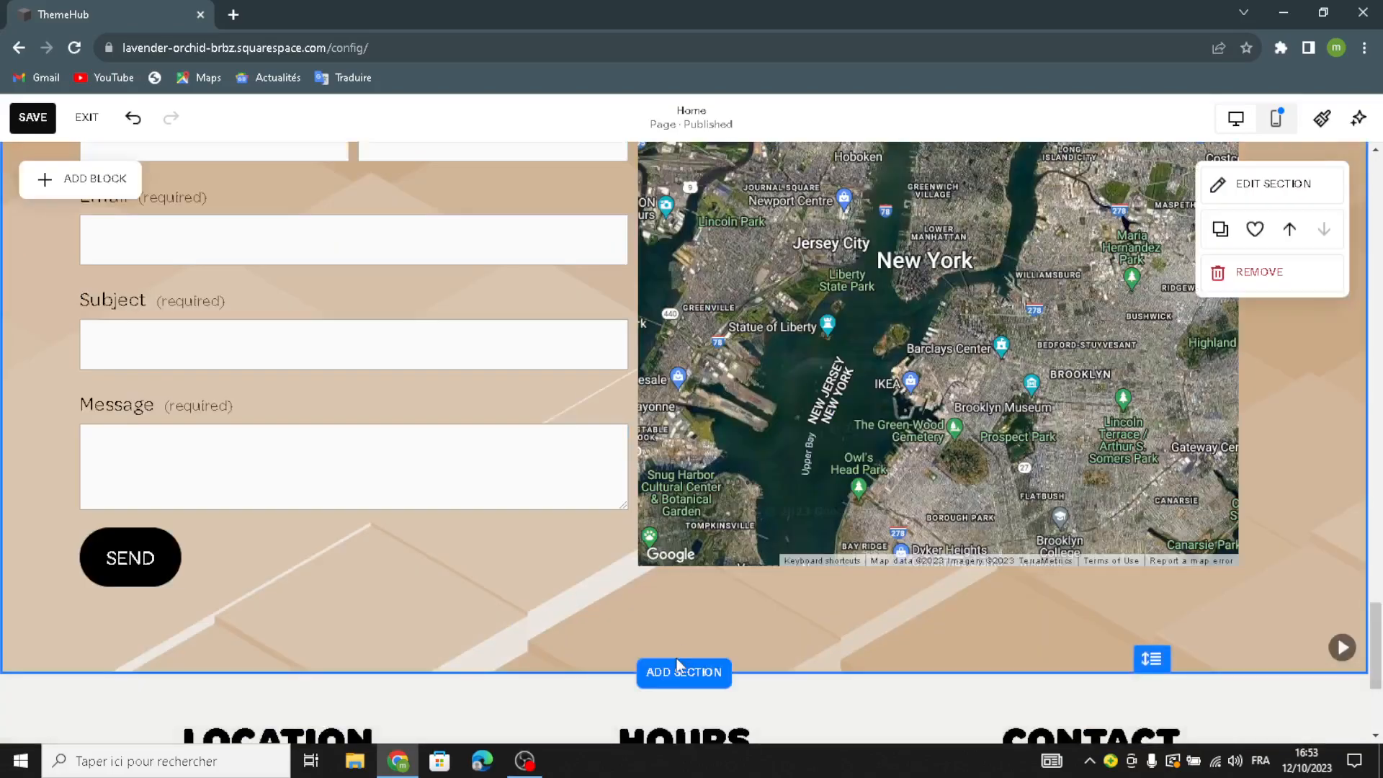
scroll(376, 673, down, 2)
click(635, 546)
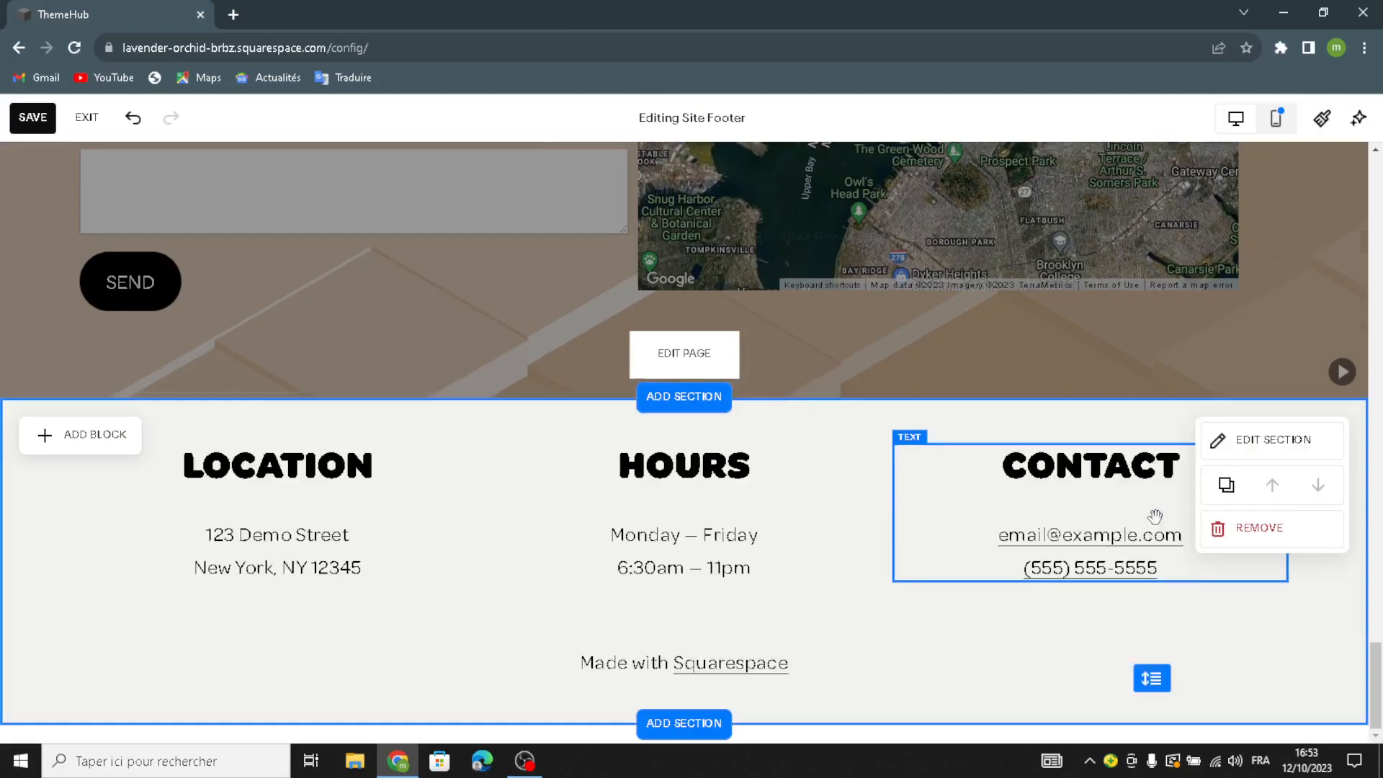
click(1233, 451)
click(1184, 314)
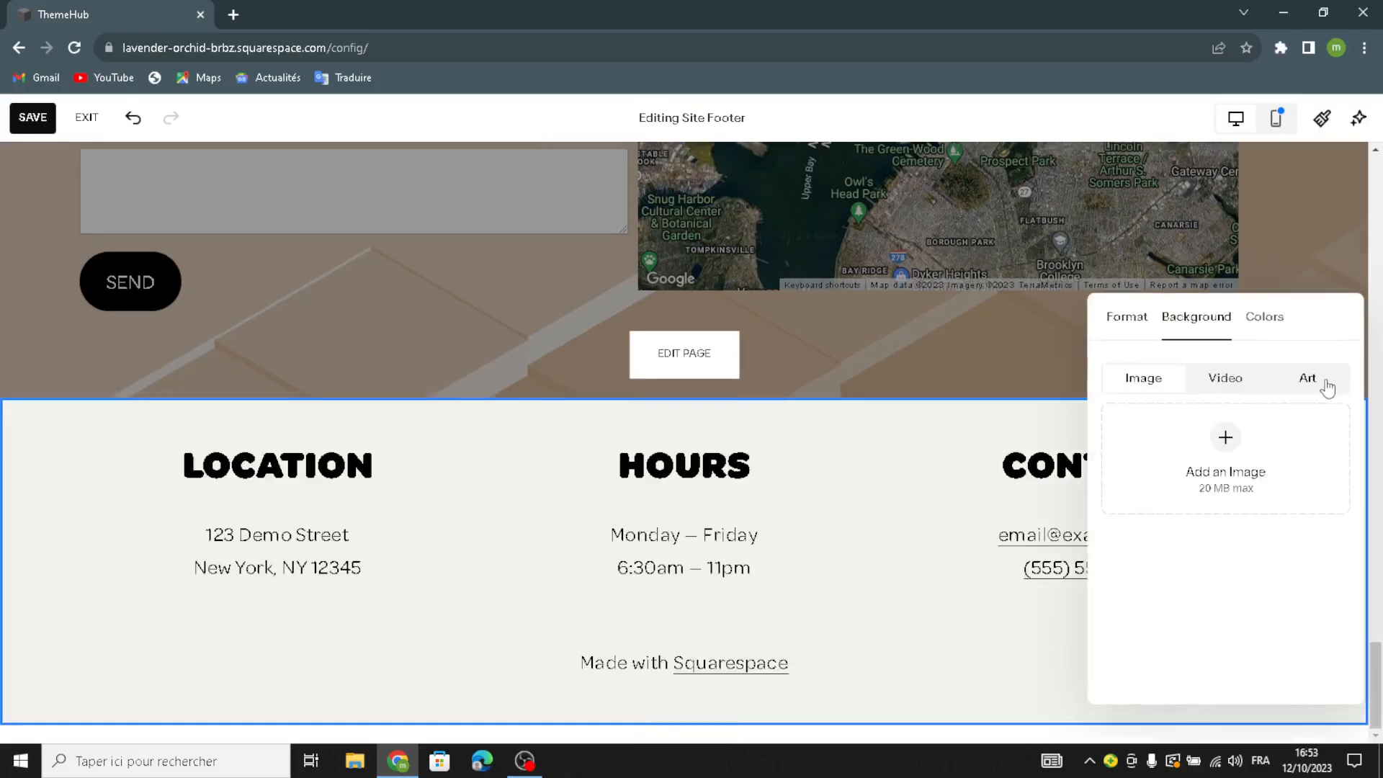
click(1295, 377)
scroll(1275, 525, down, 5)
click(1275, 512)
click(179, 696)
Step: Exit the homepage editor, saving the page and footer changes
scroll(431, 678, up, 6)
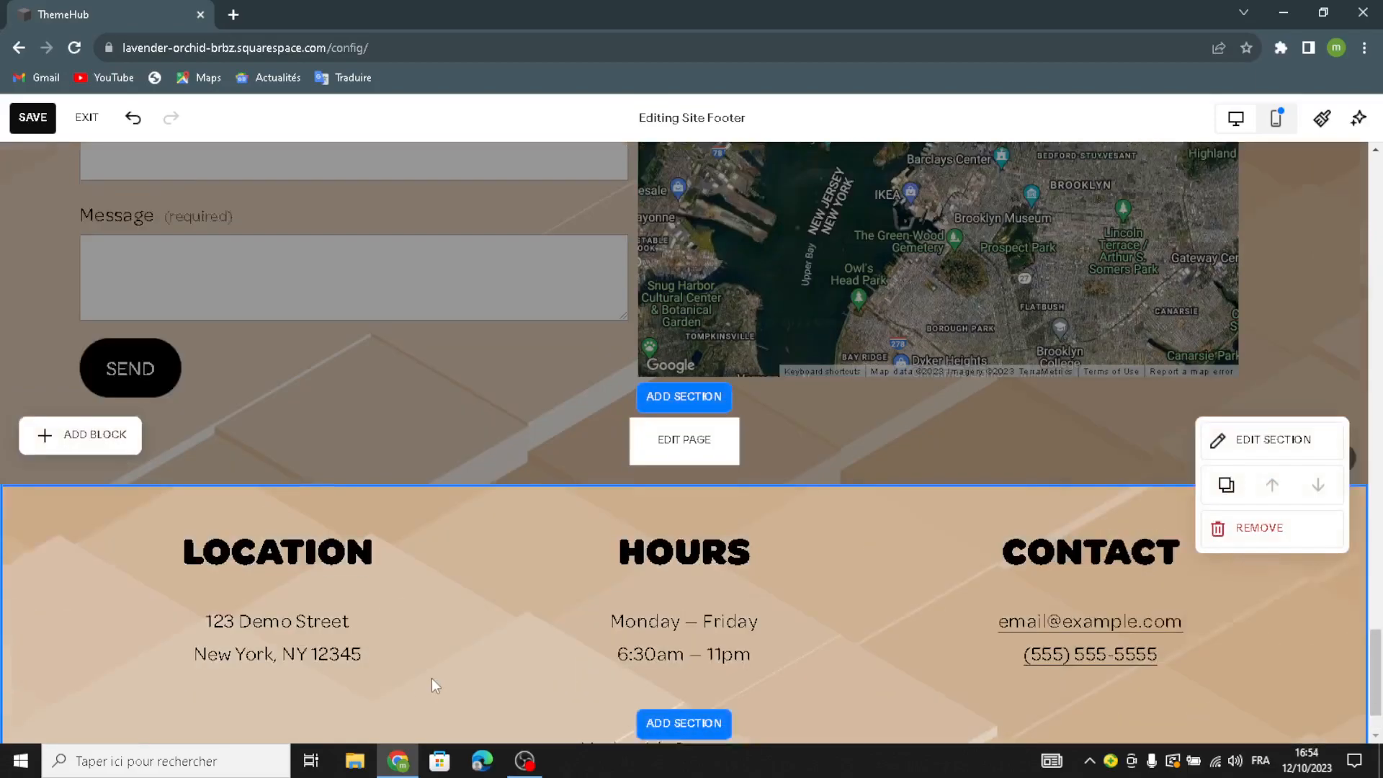
scroll(604, 564, up, 8)
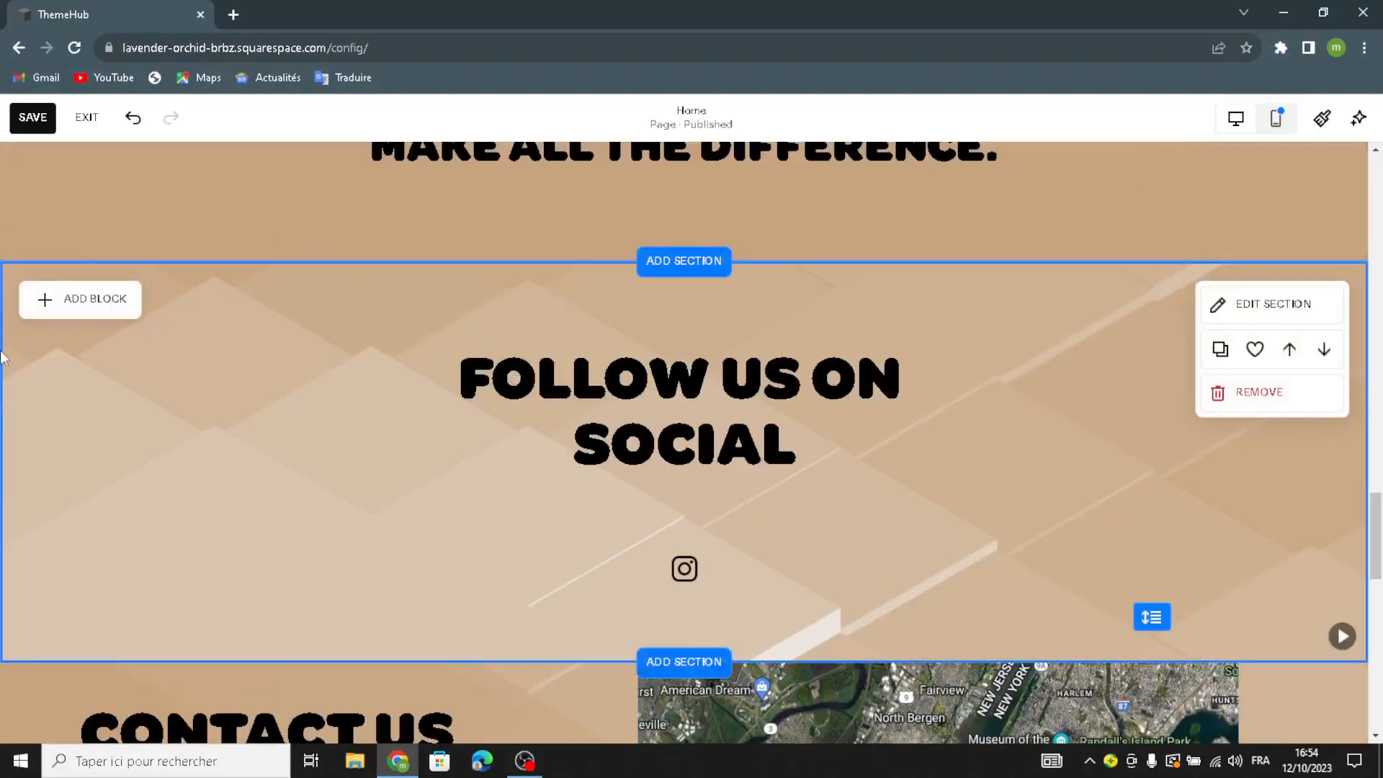
click(83, 121)
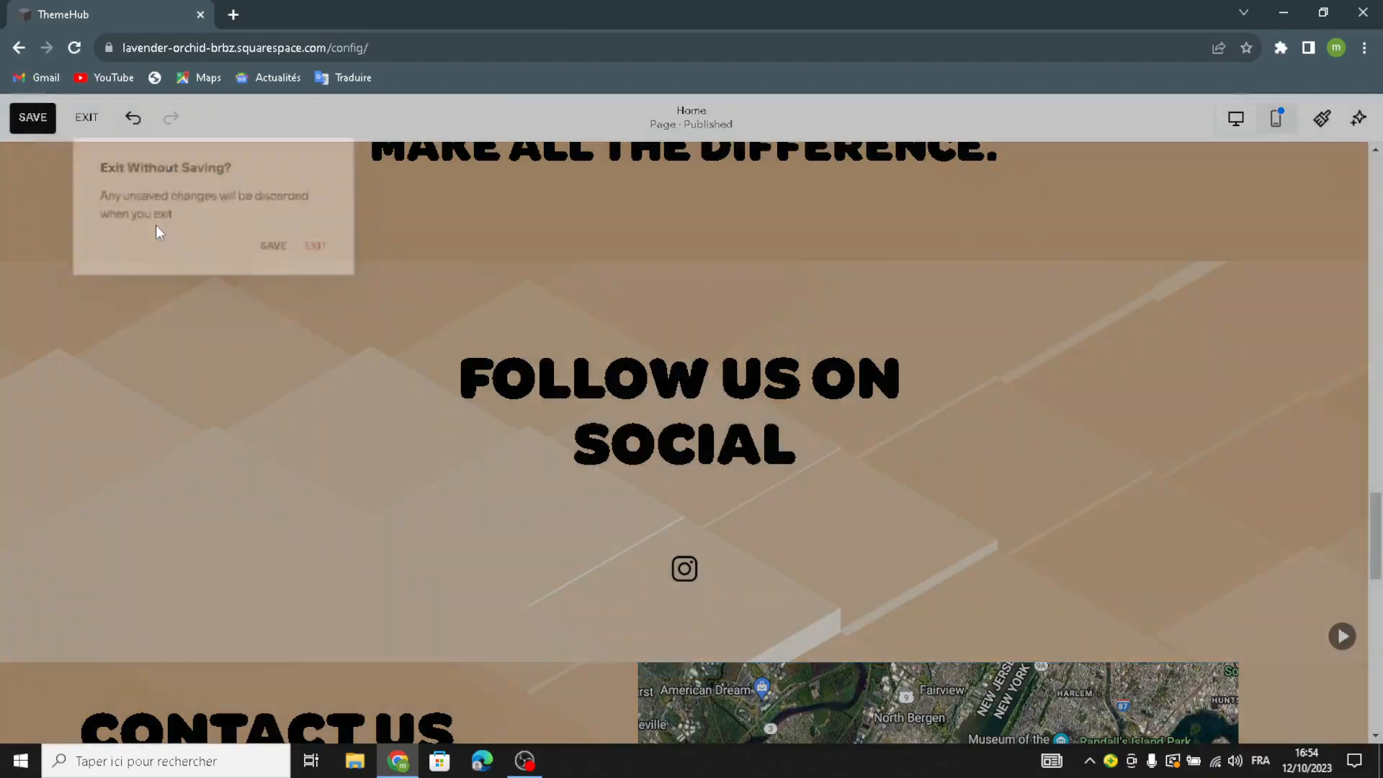
click(278, 249)
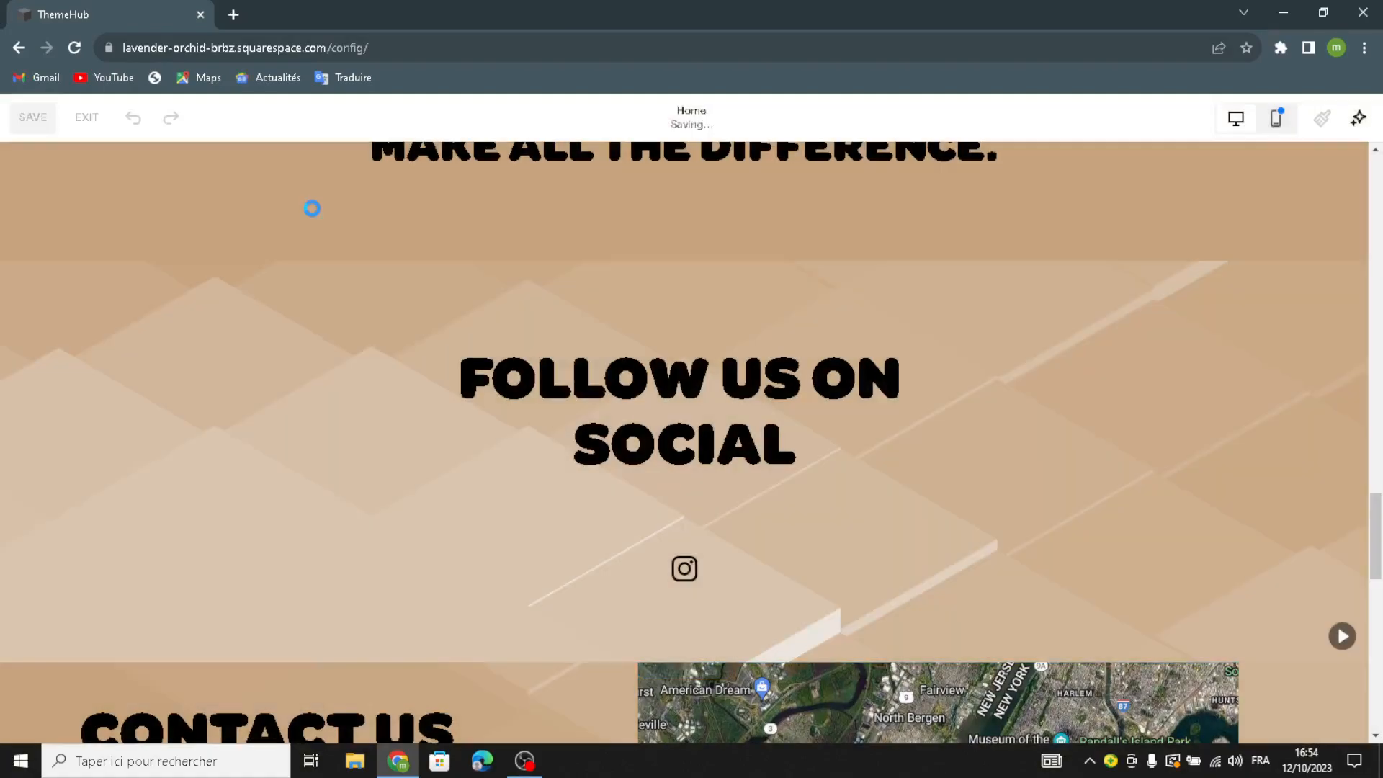